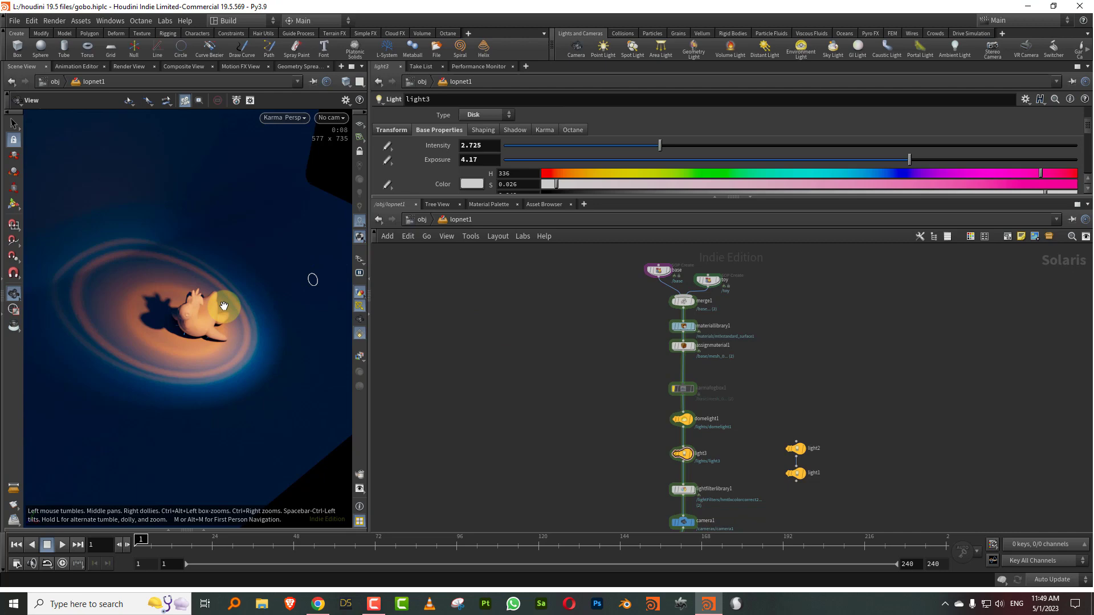
Step: Tumble the Karma view of the toy, pan to the lower render nodes, and enlarge light3's parameter area
drag(237, 308, 197, 319)
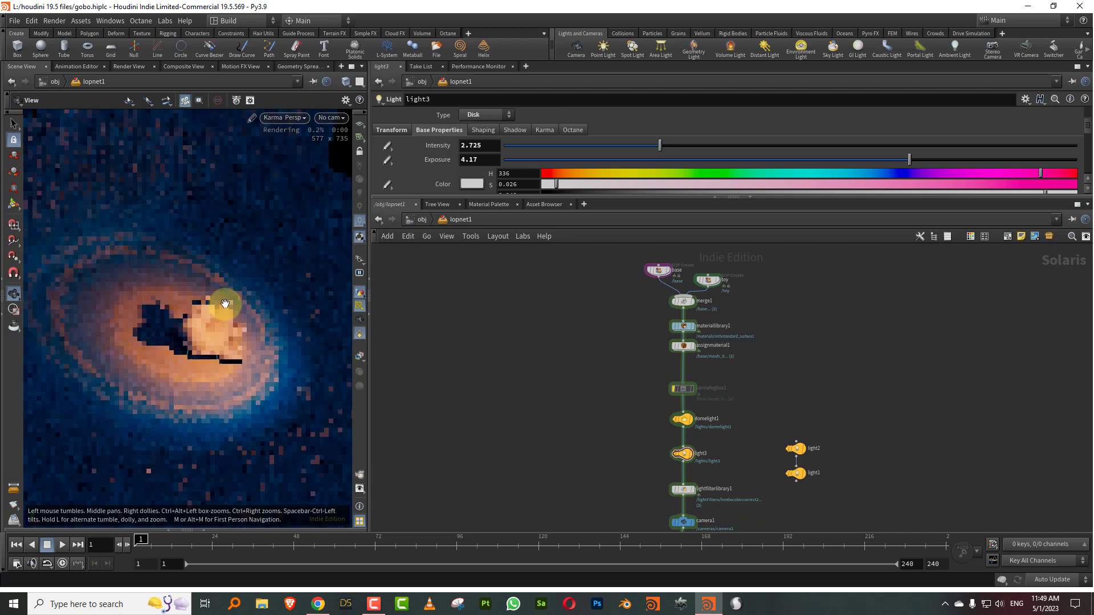
middle_drag(727, 425, 705, 382)
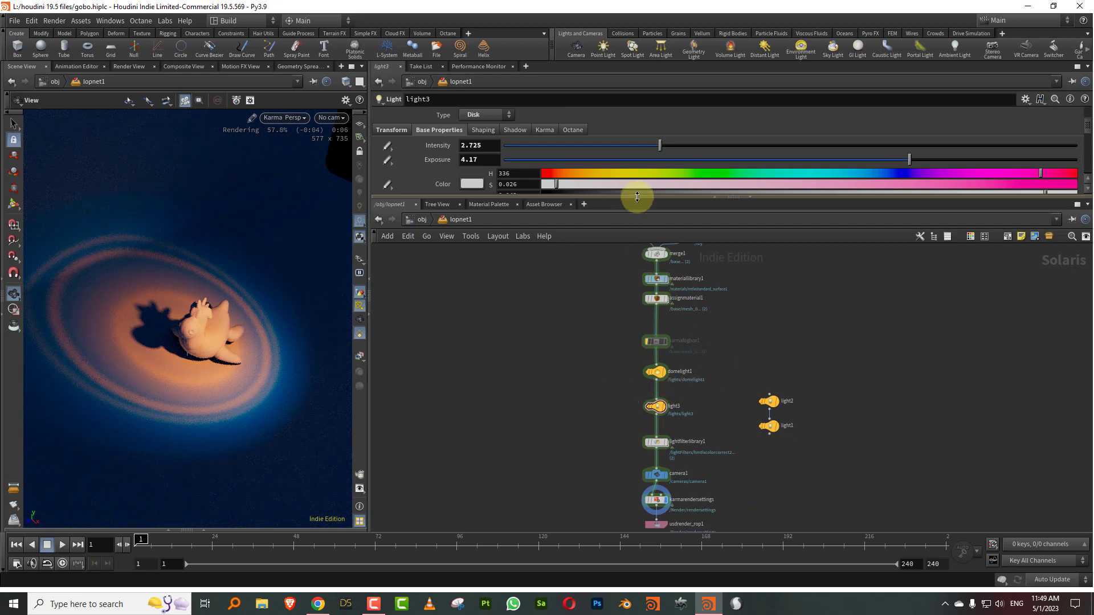
drag(639, 198, 638, 233)
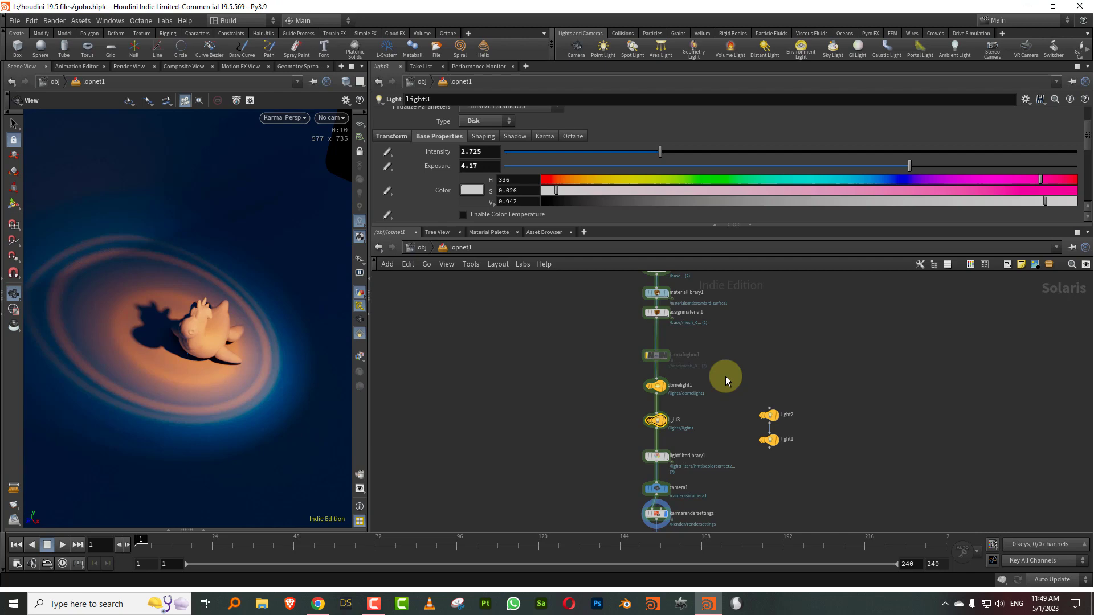
Step: Switch the viewport to OpenGL and park light3 with its filter library off the main chain
click(285, 117)
click(297, 146)
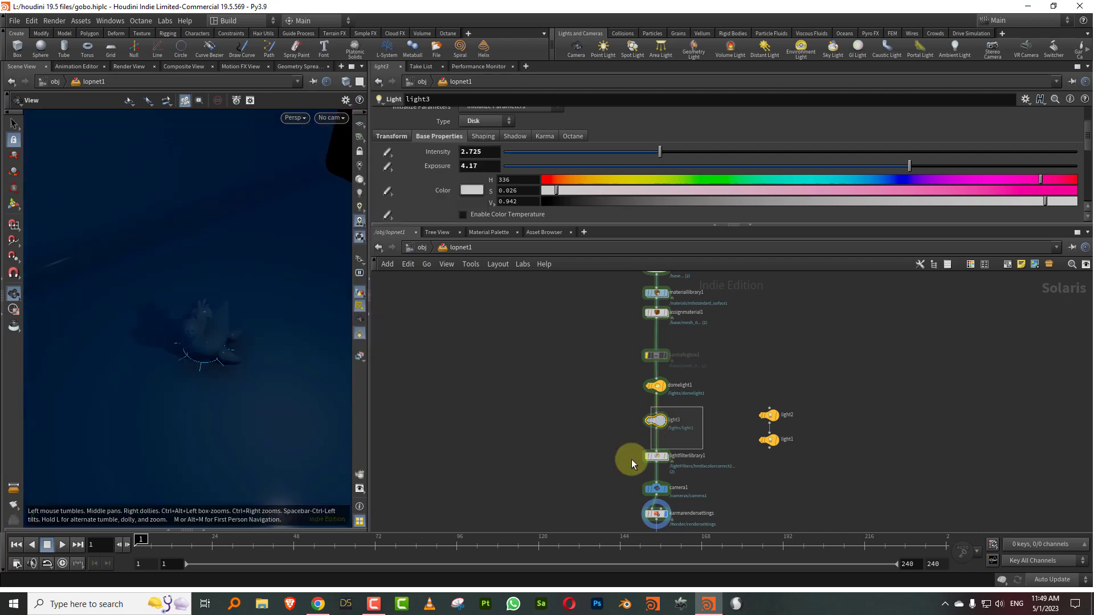
drag(631, 459, 628, 461)
drag(620, 409, 682, 458)
drag(659, 421, 564, 421)
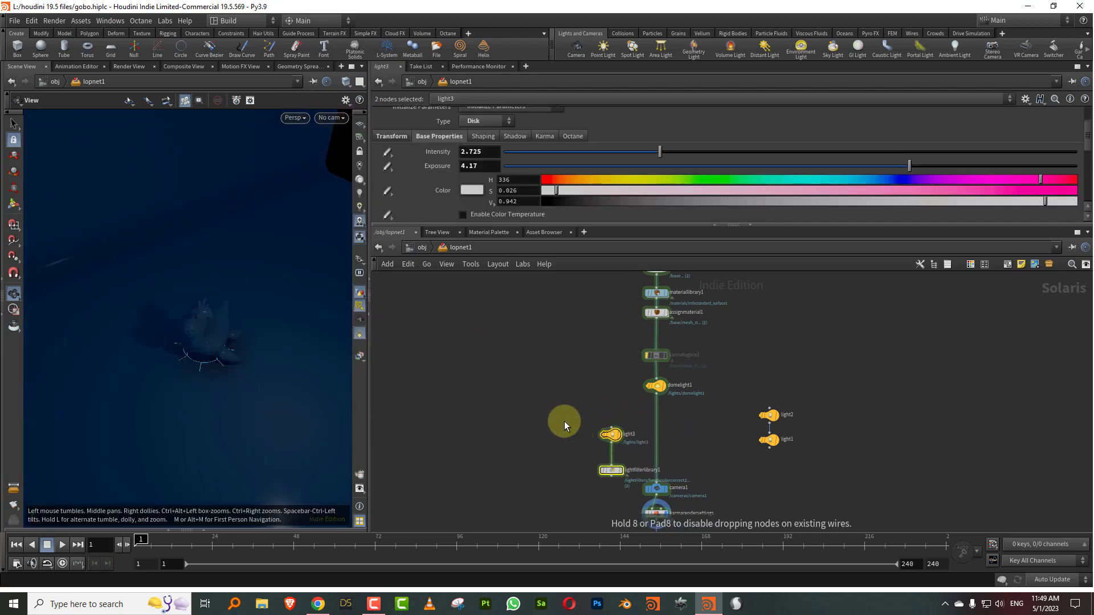
drag(472, 411, 896, 364)
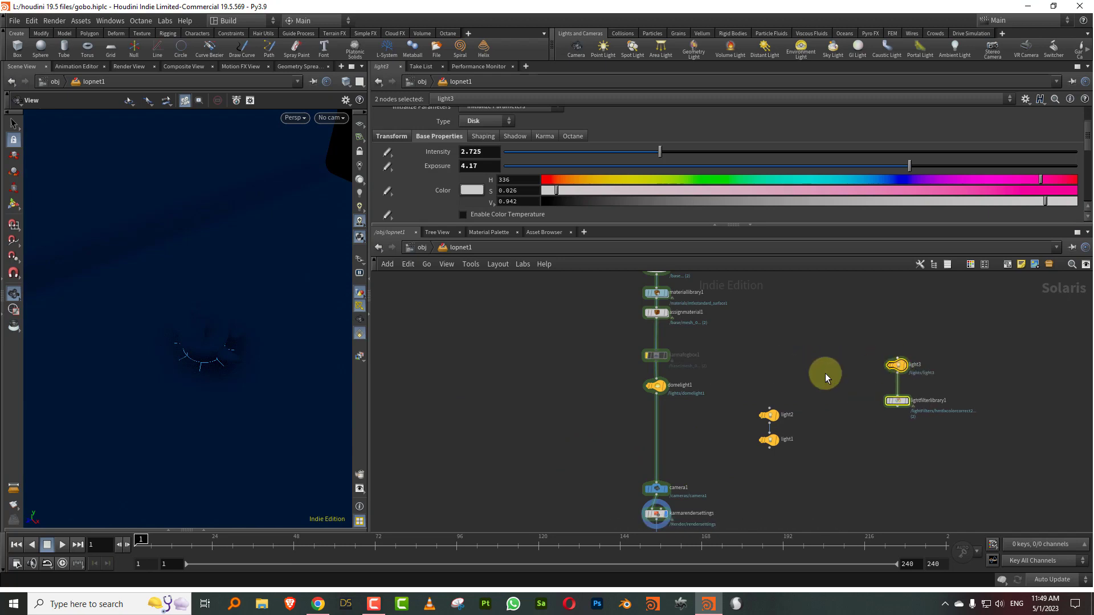
click(716, 432)
Step: Insert a new light, light4, into the main chain and move it above and beside the toy
key(Tab)
mouse_move(688, 416)
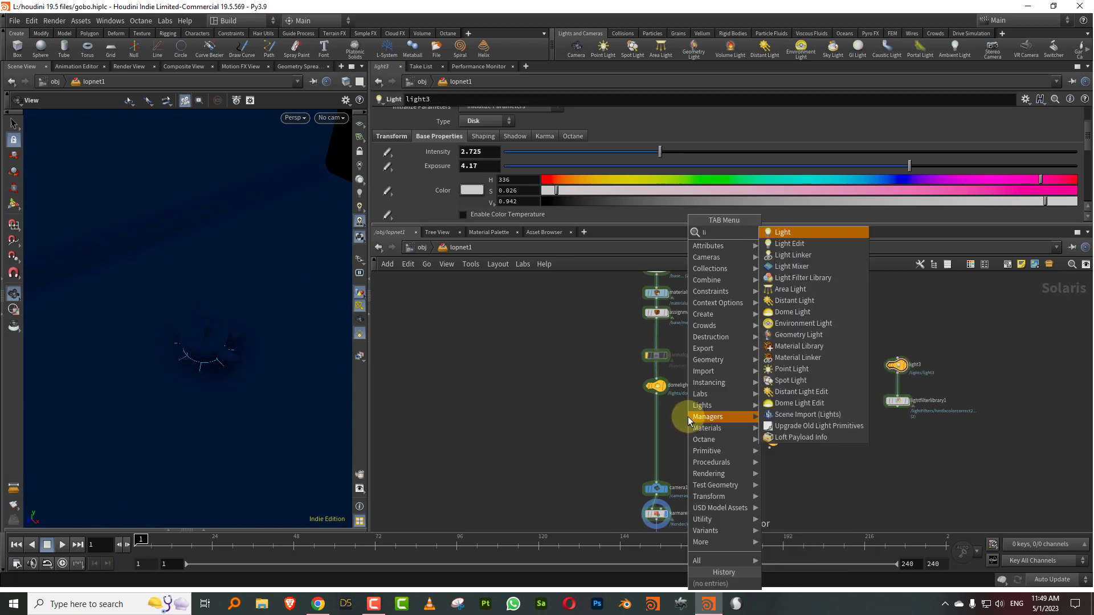
click(817, 245)
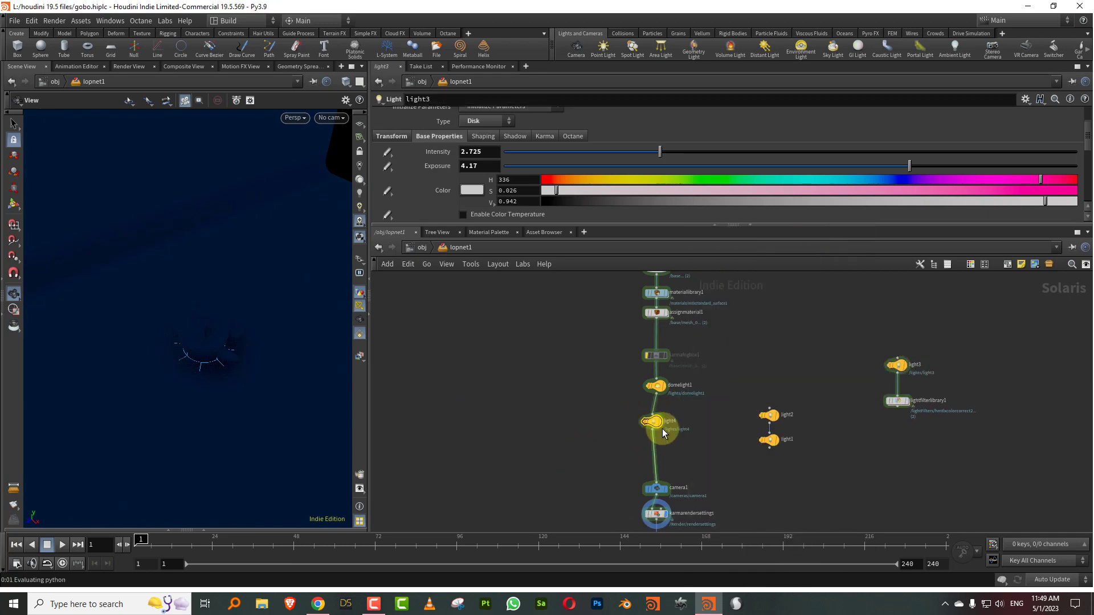
click(659, 425)
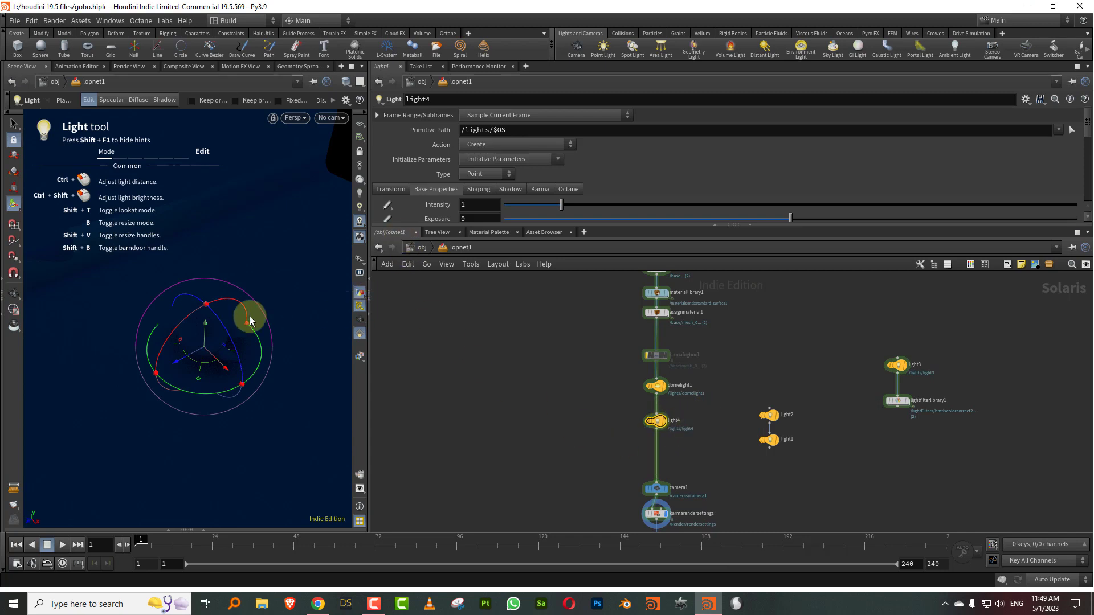
drag(207, 327, 222, 249)
drag(230, 300, 286, 332)
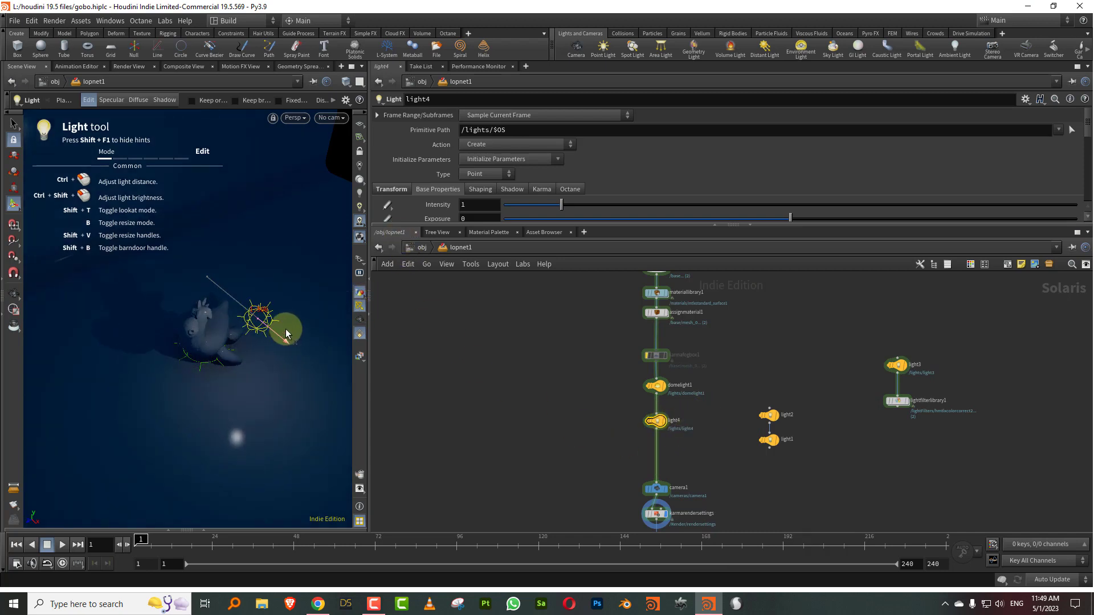
Step: Make light4 a Rectangle light tilted toward the toy with intensity 3.114
click(495, 175)
click(482, 232)
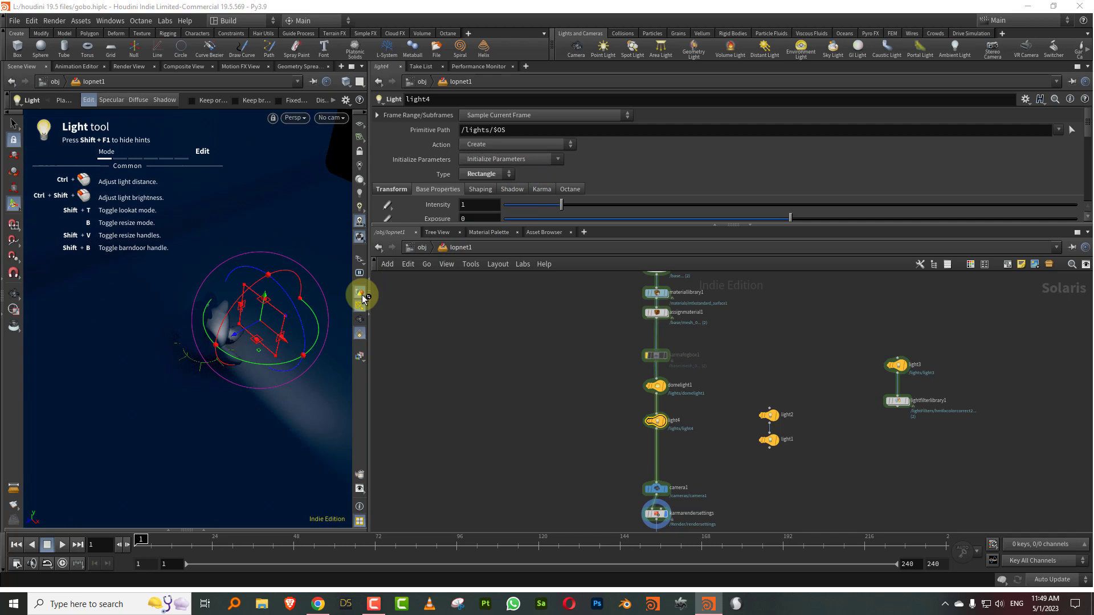
drag(262, 361, 325, 351)
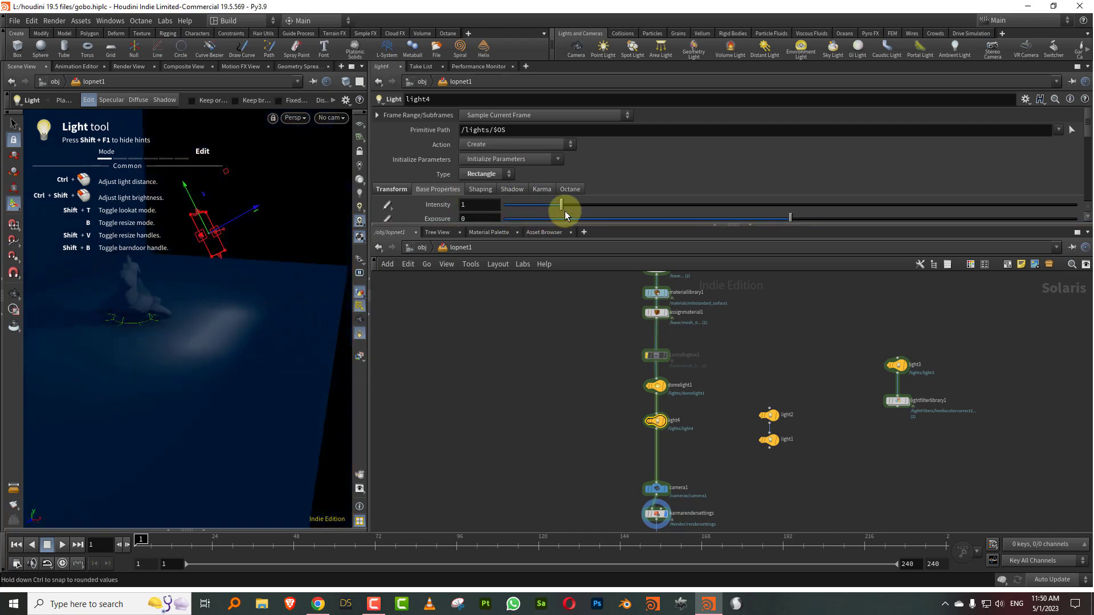
drag(640, 208, 682, 207)
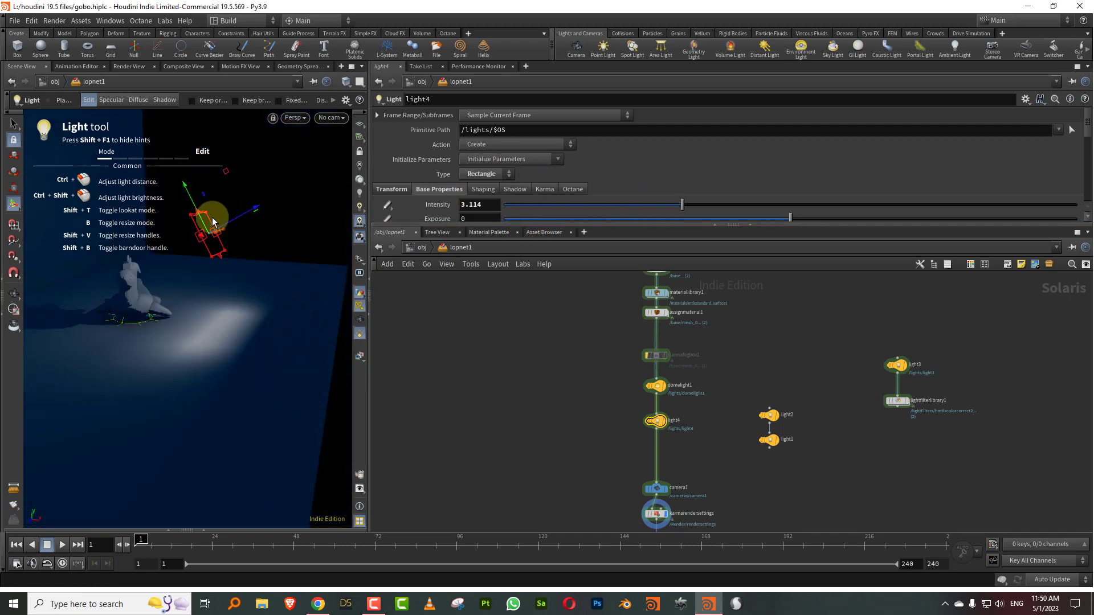
Step: Preview in Karma, set light4's exposure to 1.62, then return the viewport to OpenGL
click(298, 117)
click(306, 169)
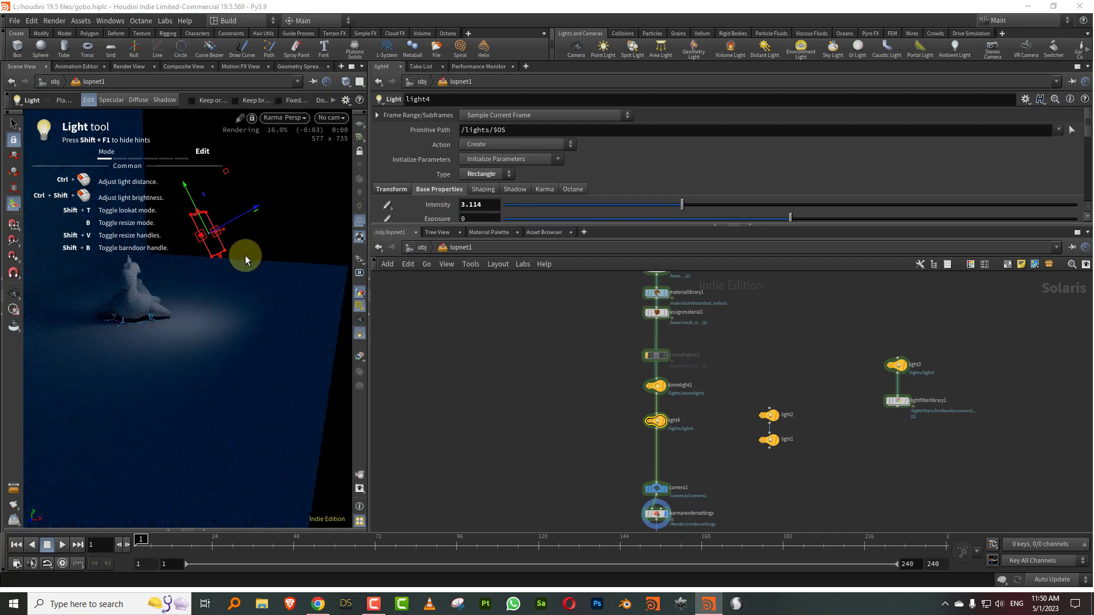
mouse_move(816, 221)
mouse_down()
mouse_move(863, 218)
mouse_move(837, 220)
mouse_up()
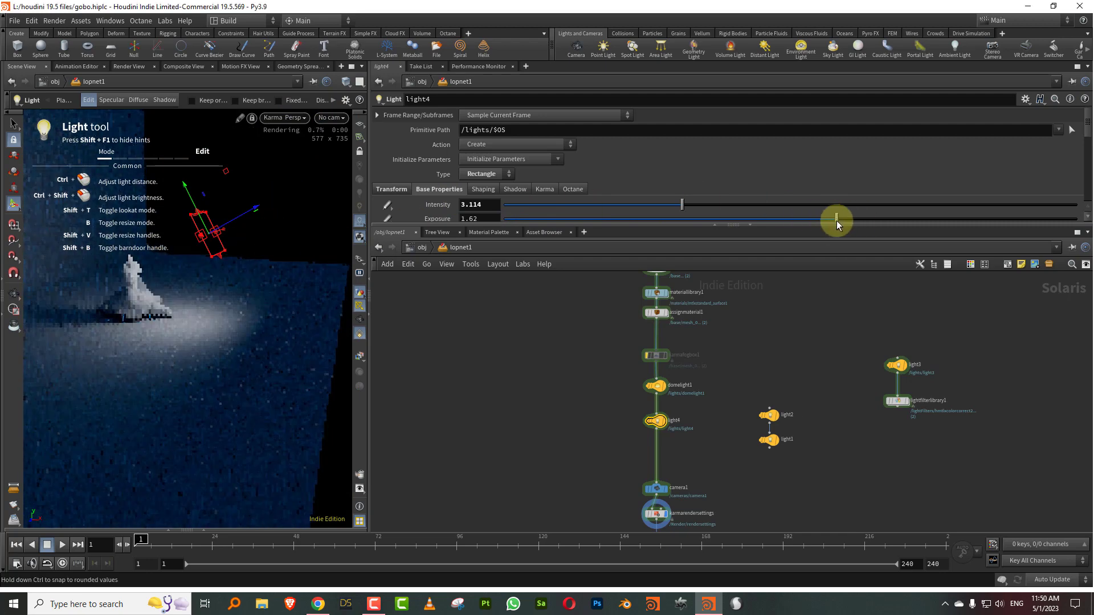
click(288, 117)
click(300, 161)
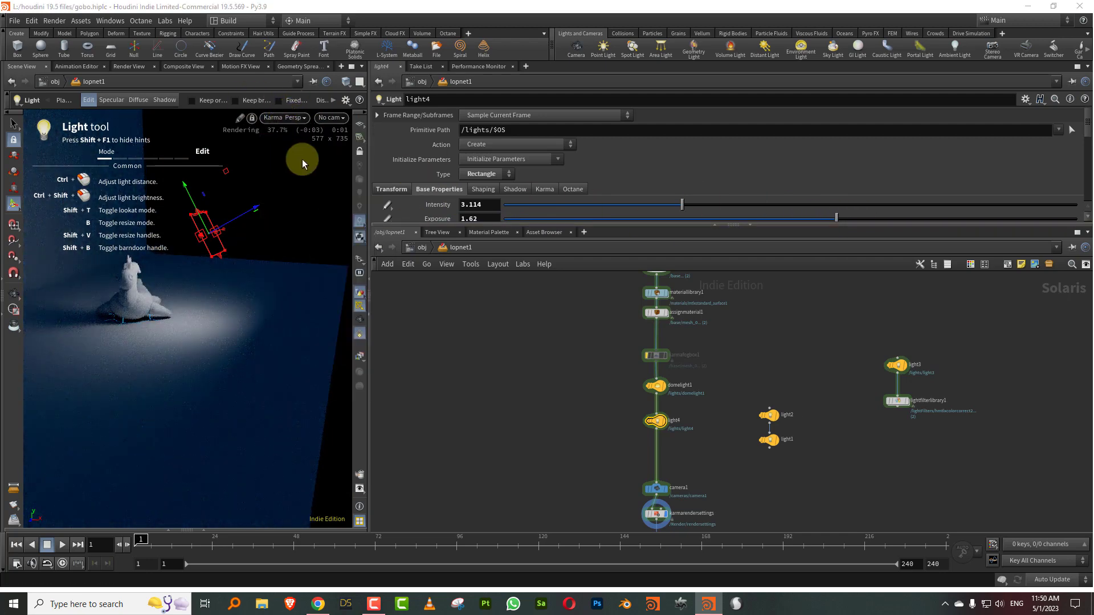
scroll(666, 399, up, 3)
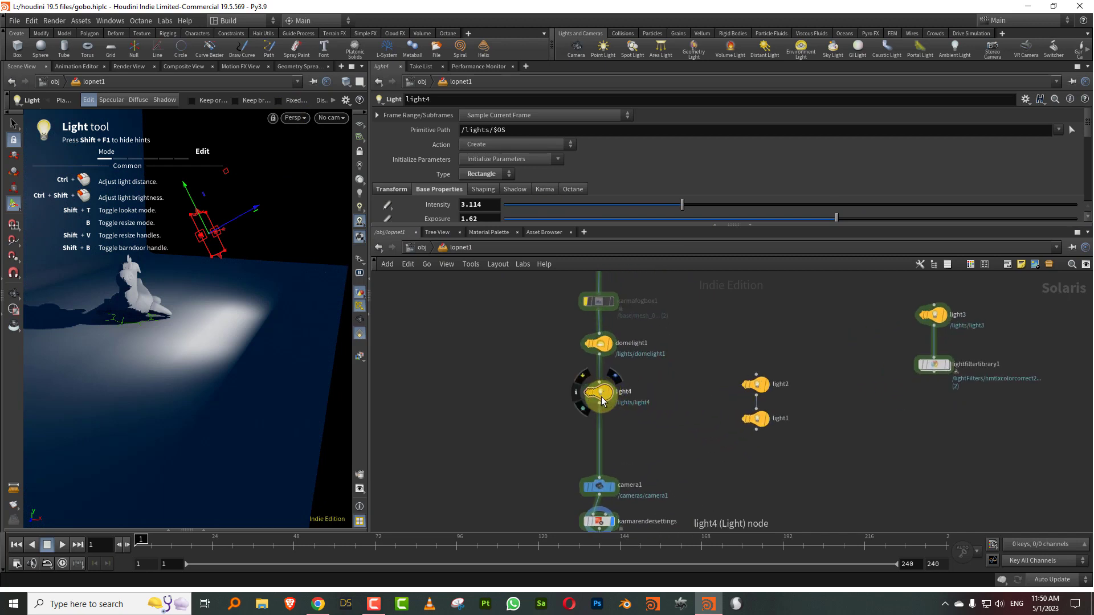
Step: Add a Light Filter Library node, lightfilterlibrary2, beneath light4 in the chain
right_click(654, 408)
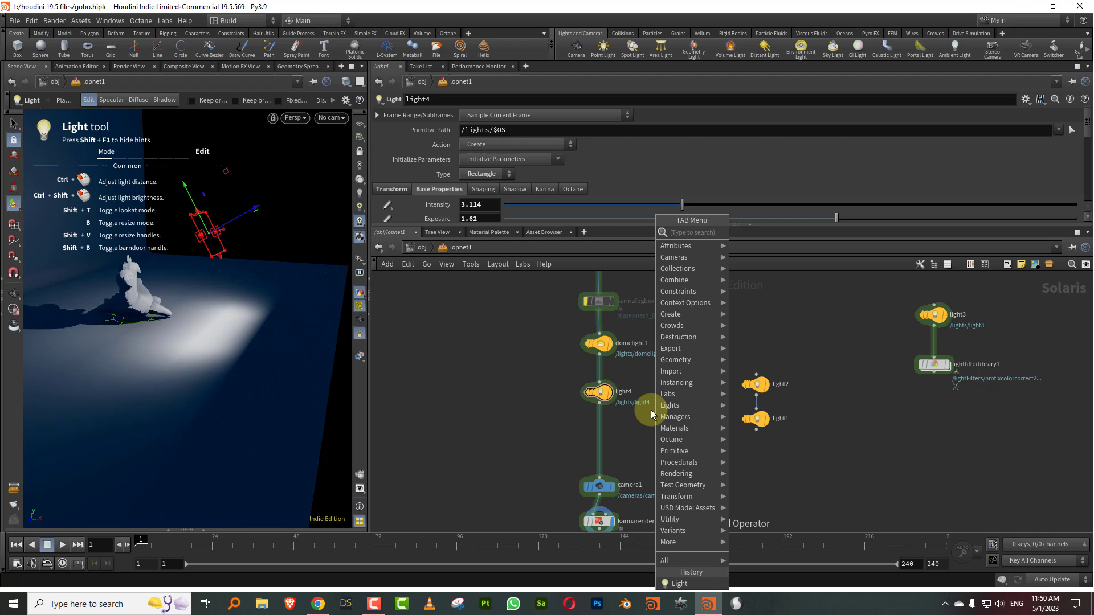
text(lightfi)
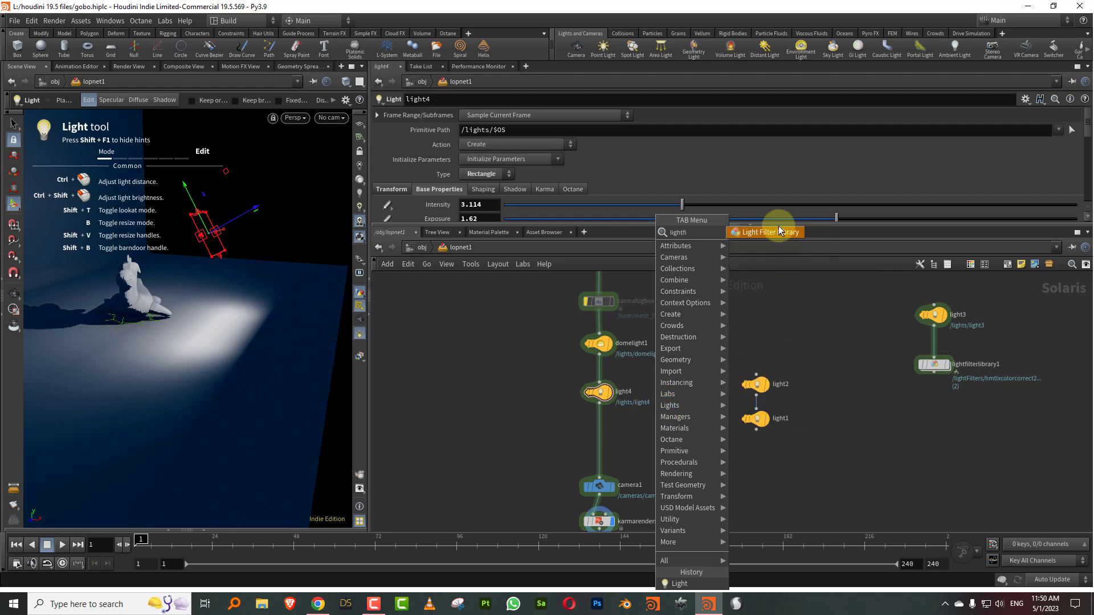
click(780, 230)
click(603, 436)
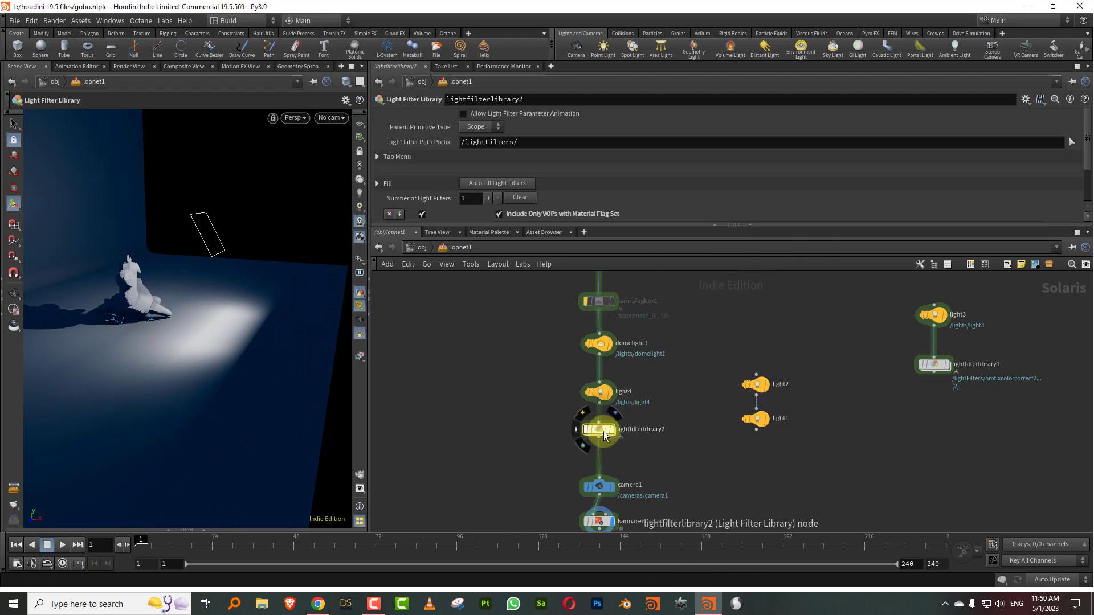
drag(604, 435, 610, 442)
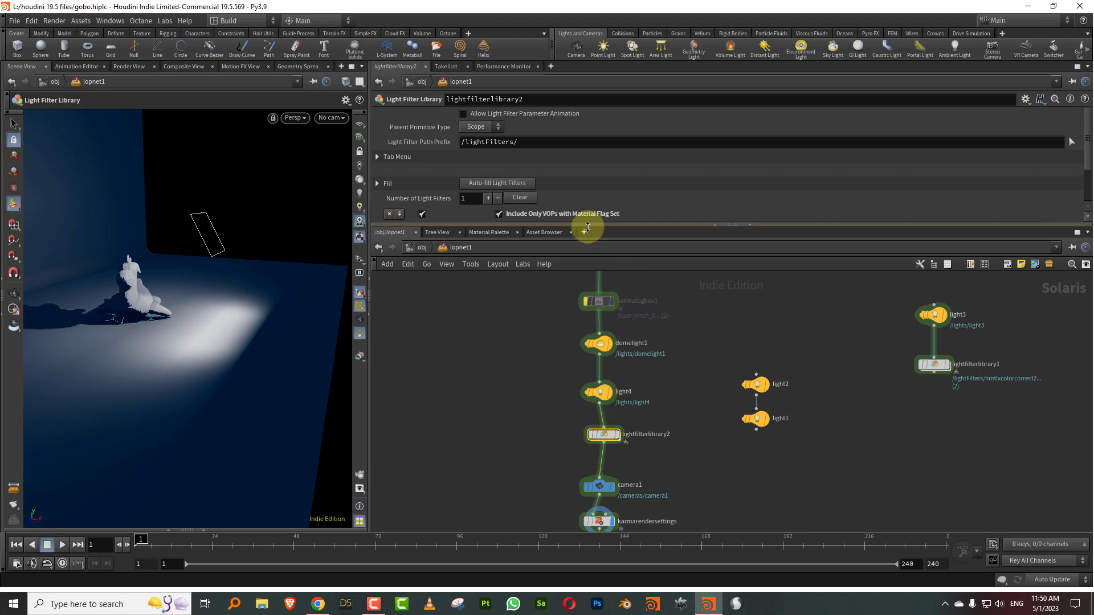
Step: Open a floating panel showing the Scene Graph Tree
click(110, 21)
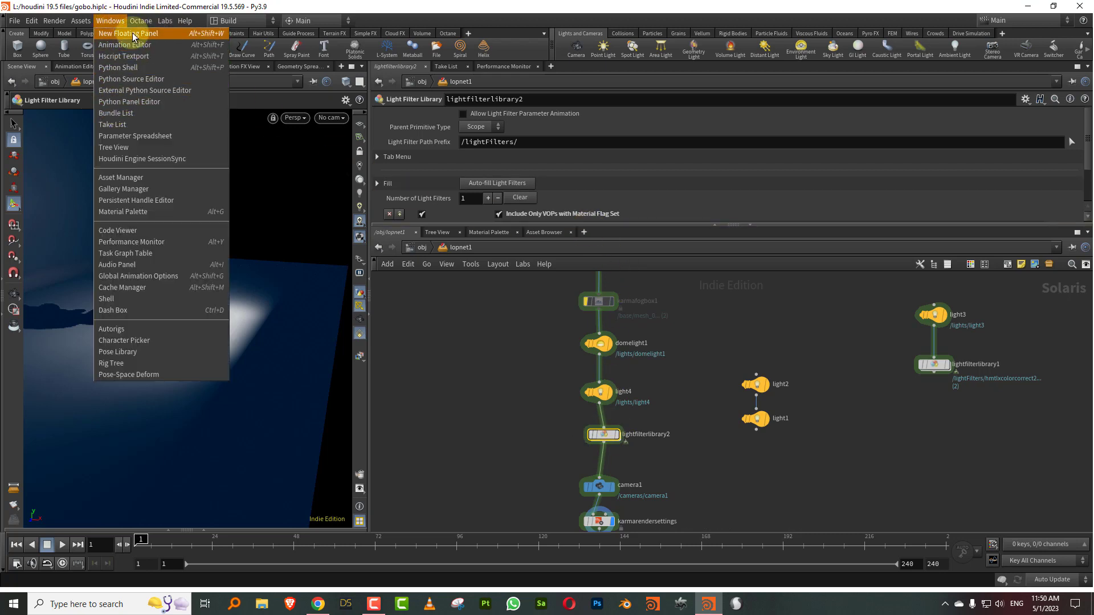
click(133, 34)
click(17, 26)
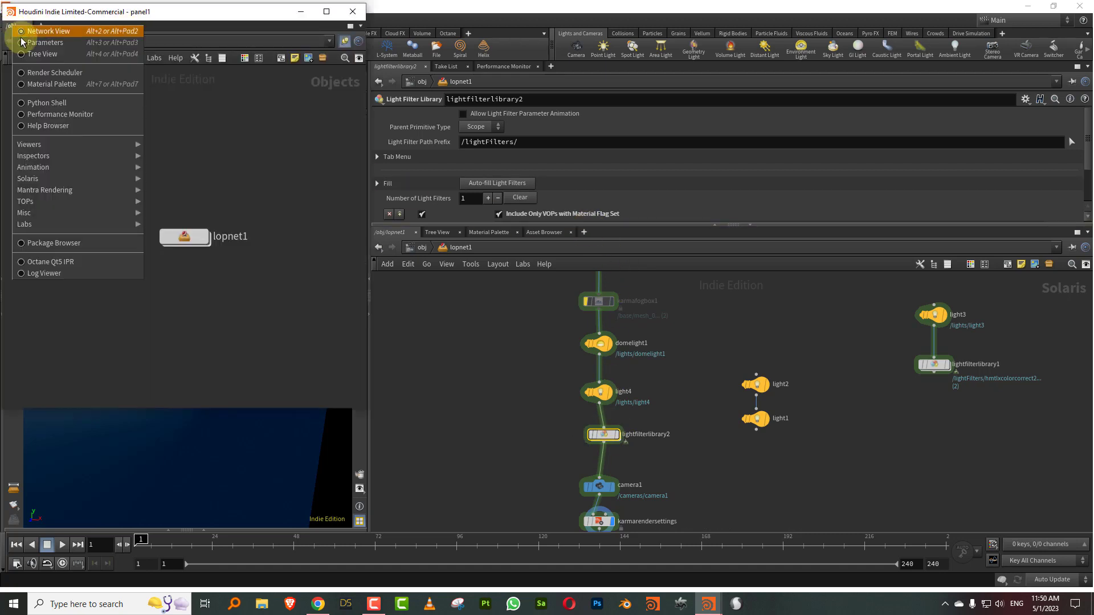
mouse_move(135, 178)
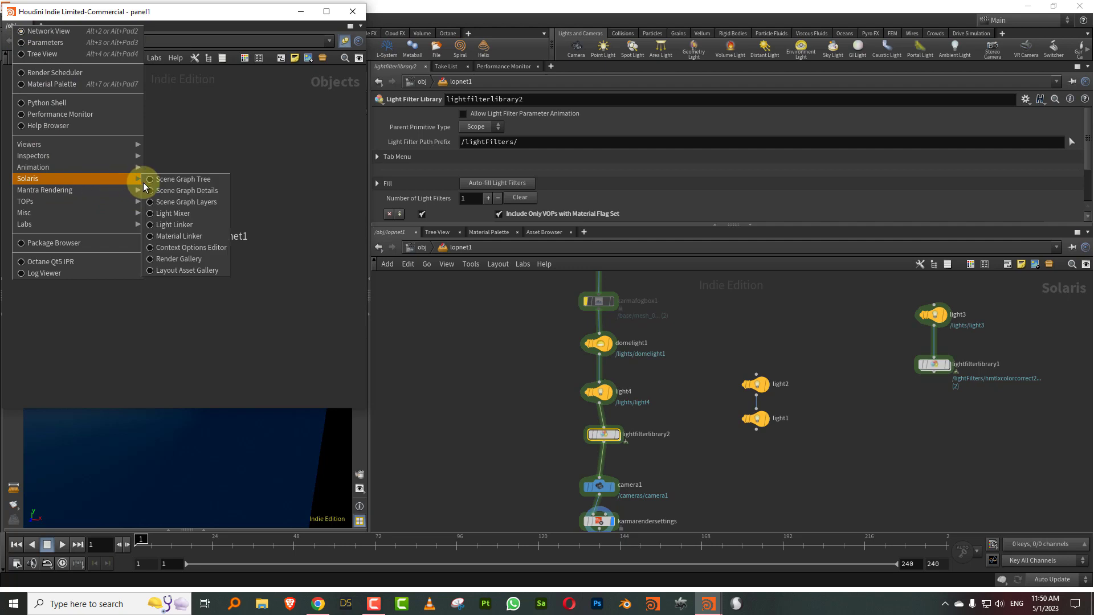
click(200, 179)
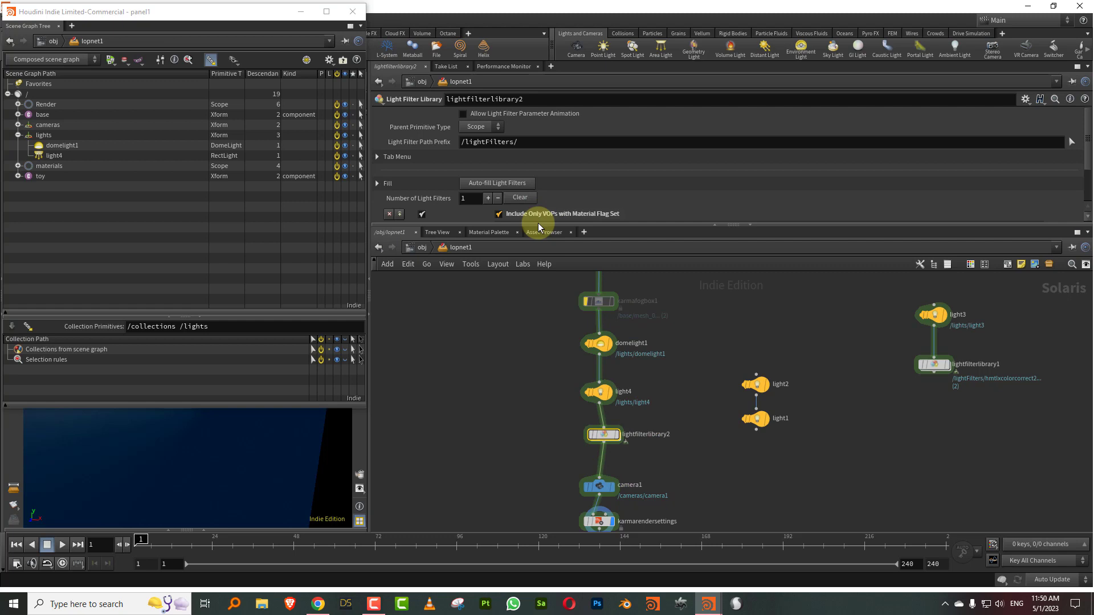
Step: Assign the filter entry to light path /lights/light4, align the node, and bring the main window forward
drag(540, 225, 537, 277)
click(520, 255)
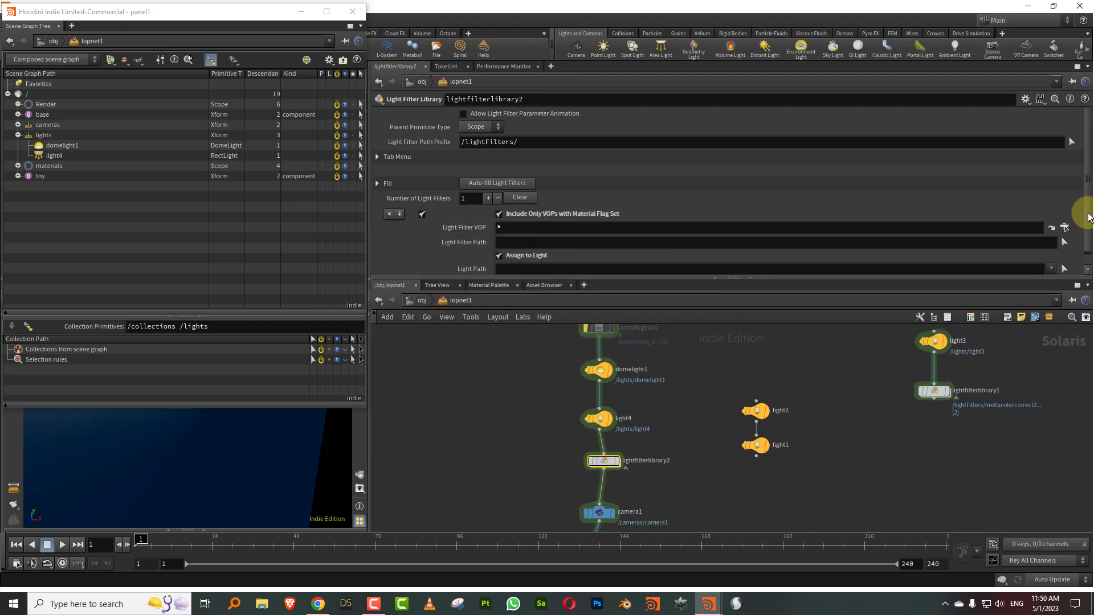
drag(1088, 218, 1087, 235)
click(53, 158)
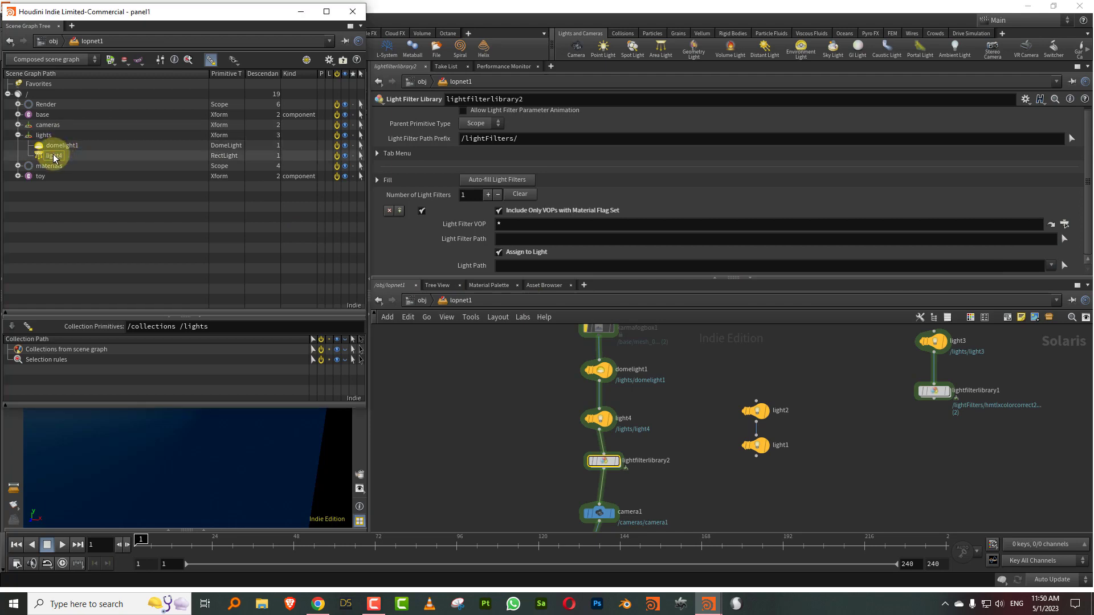
drag(55, 158, 533, 265)
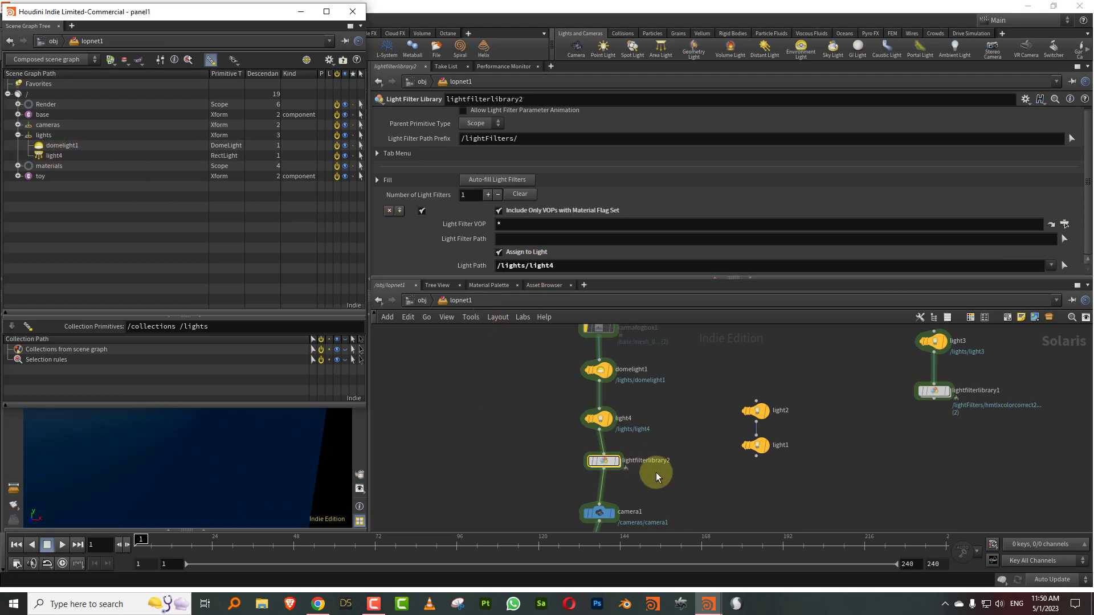
mouse_move(602, 468)
drag(606, 466, 601, 468)
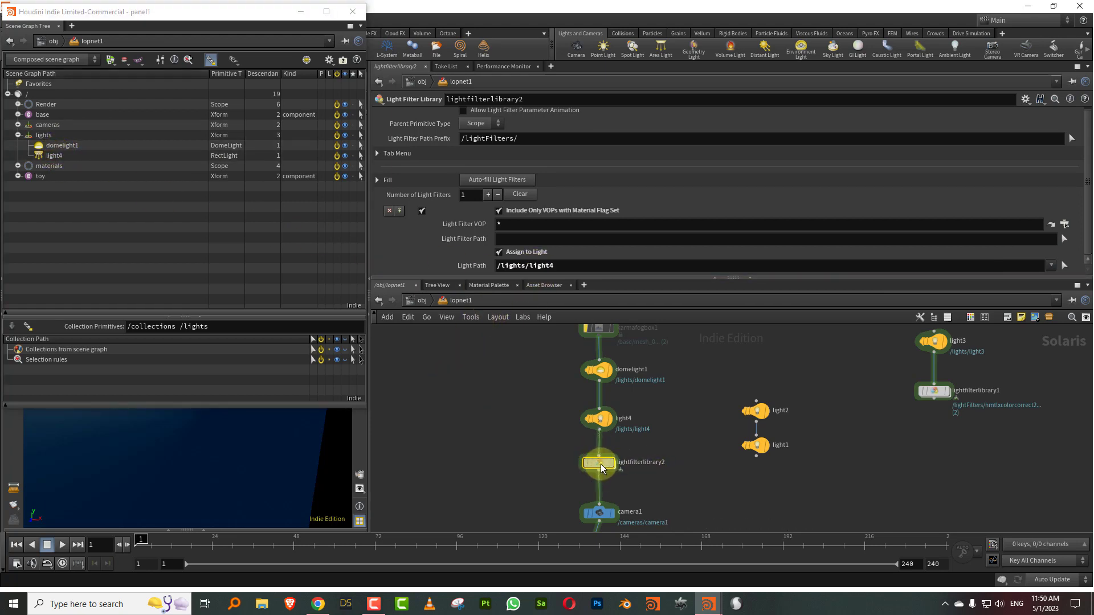
mouse_move(605, 422)
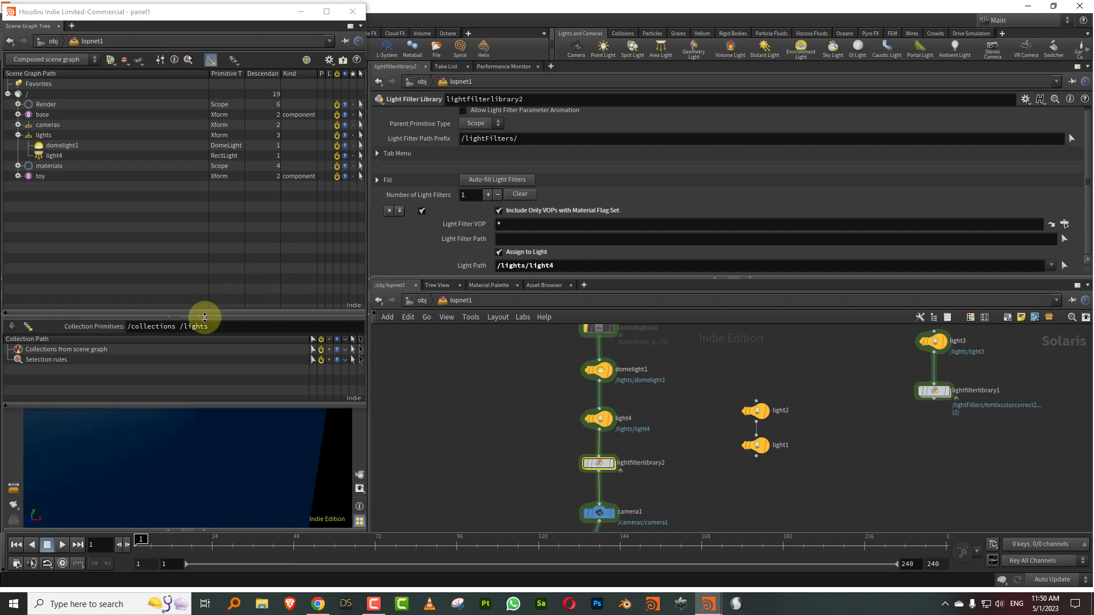
click(373, 36)
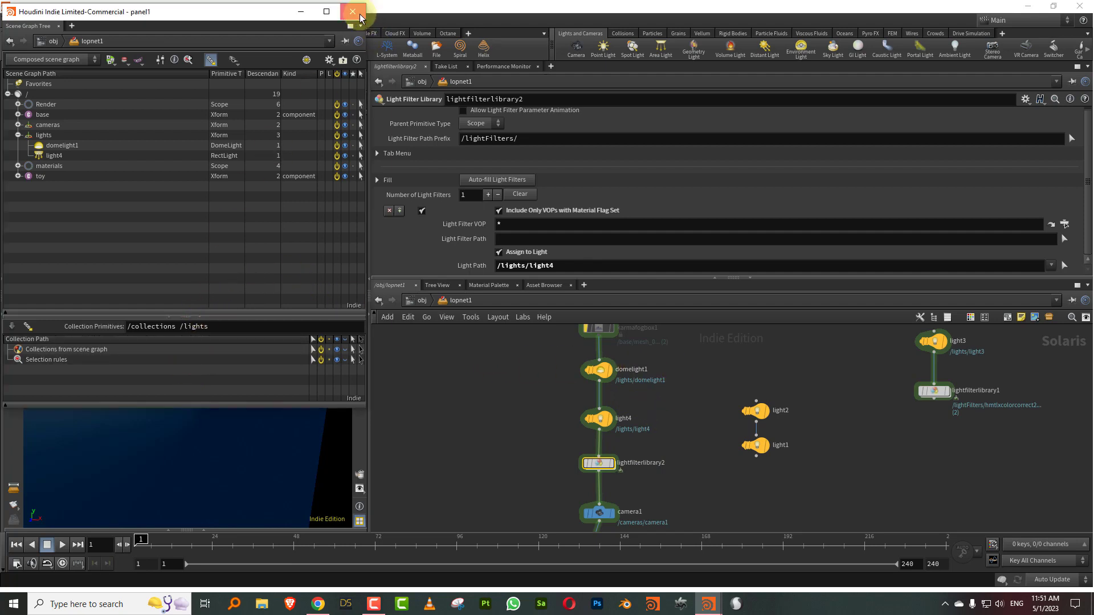
Step: Inside lightfilterlibrary2, add a Karma Light Filter Gel node
click(600, 420)
double_click(597, 464)
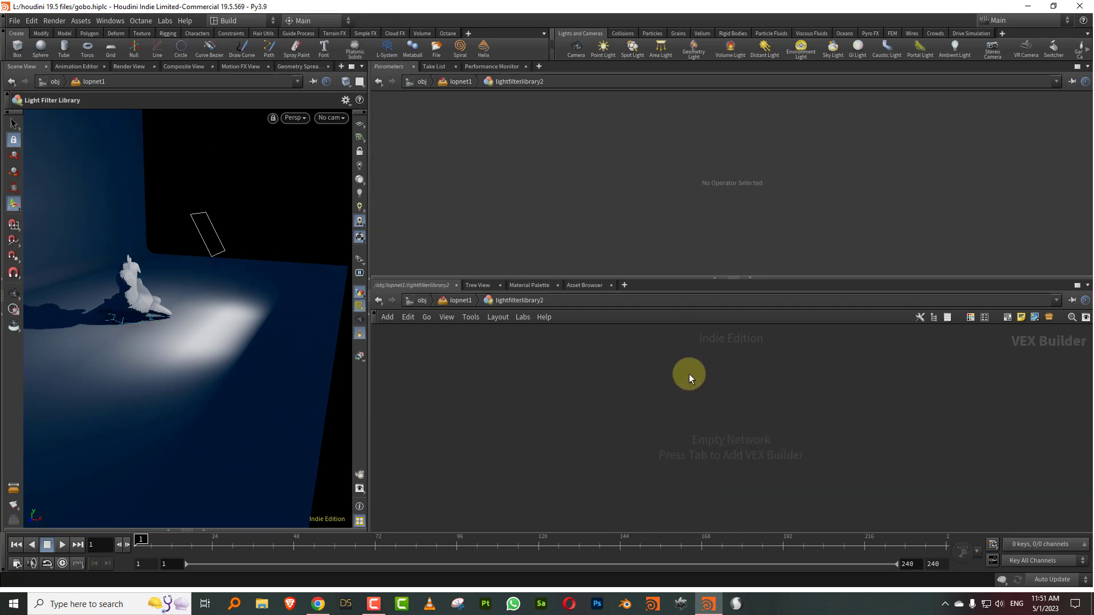
key(Tab)
mouse_move(724, 429)
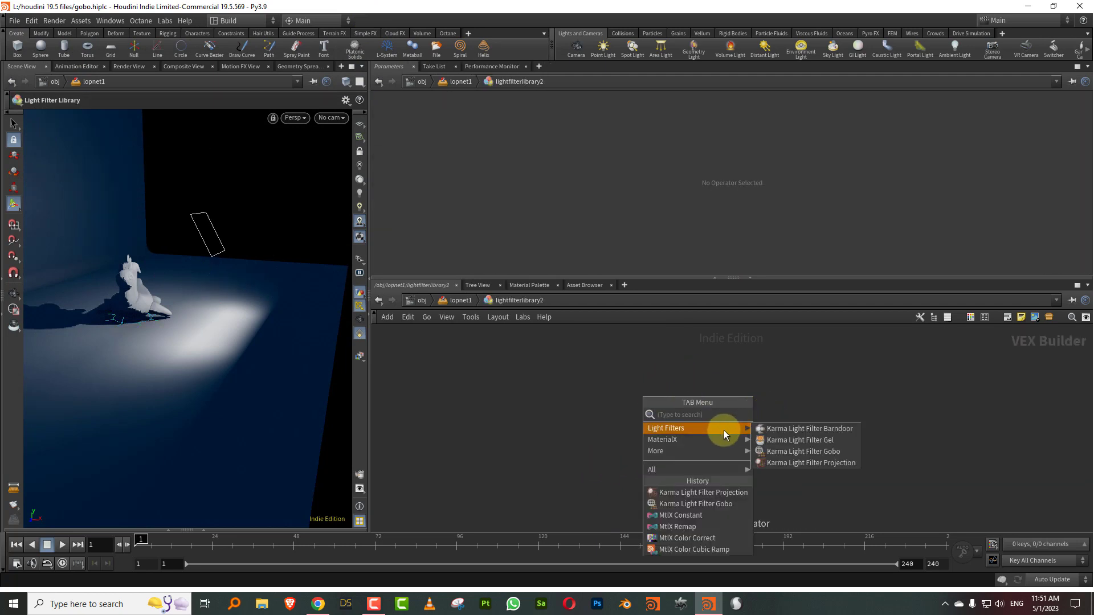
click(812, 443)
click(596, 359)
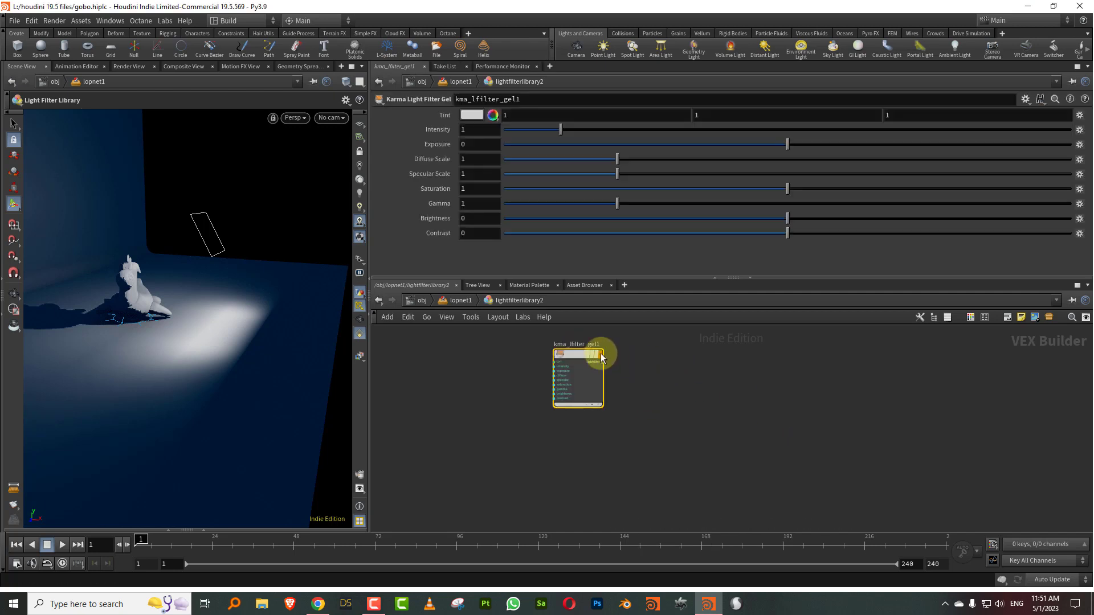
Step: Add Karma Gobo and Barndoor light filter nodes below the gel
key(Tab)
mouse_move(775, 403)
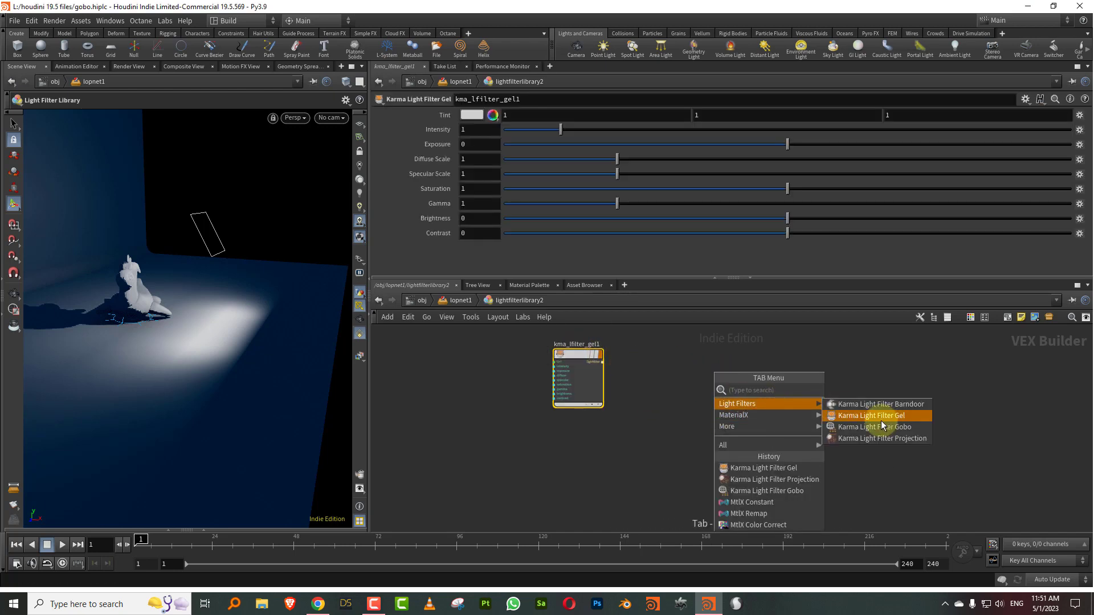
click(827, 417)
click(577, 452)
key(Tab)
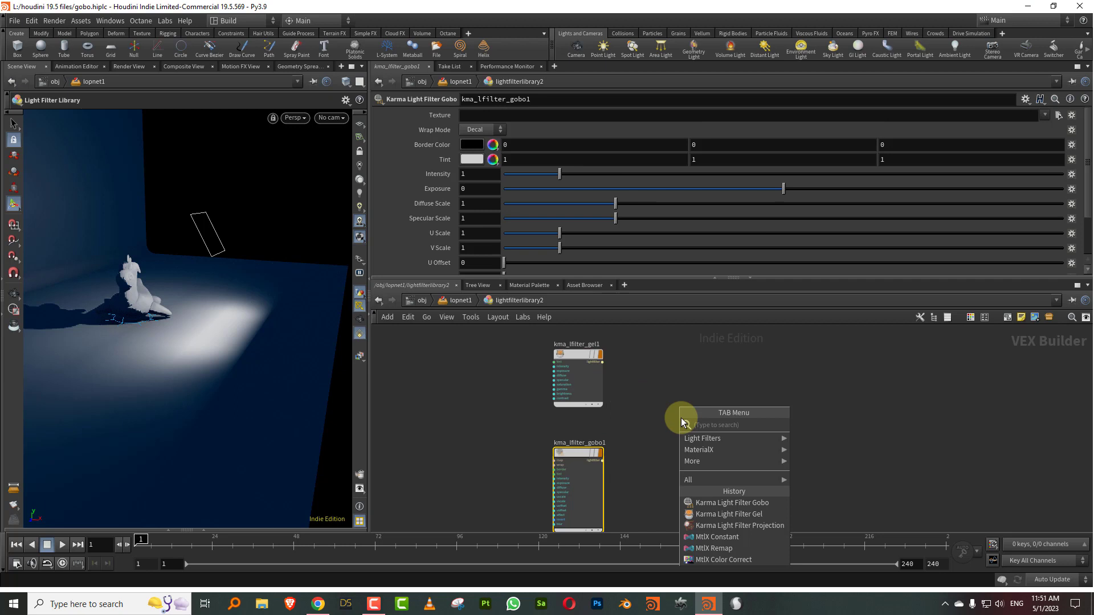
mouse_move(717, 439)
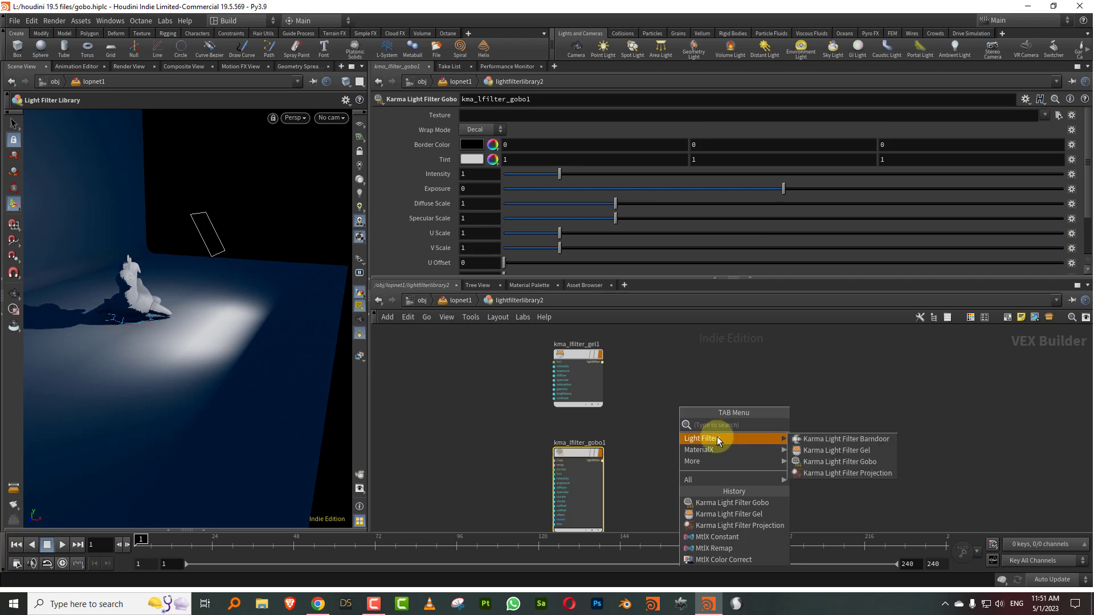
click(864, 440)
click(721, 468)
Step: Set the gobo filter's texture to 1200px-Chenzihmyon_typefacesy.png
scroll(562, 376, up, 4)
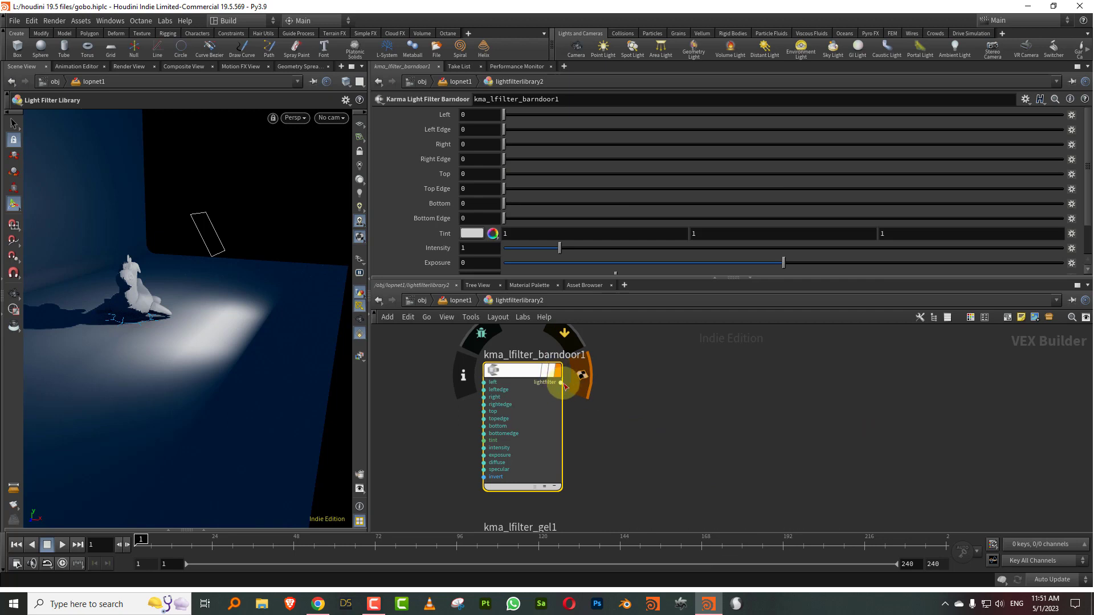
middle_drag(649, 397, 639, 439)
scroll(639, 440, up, 3)
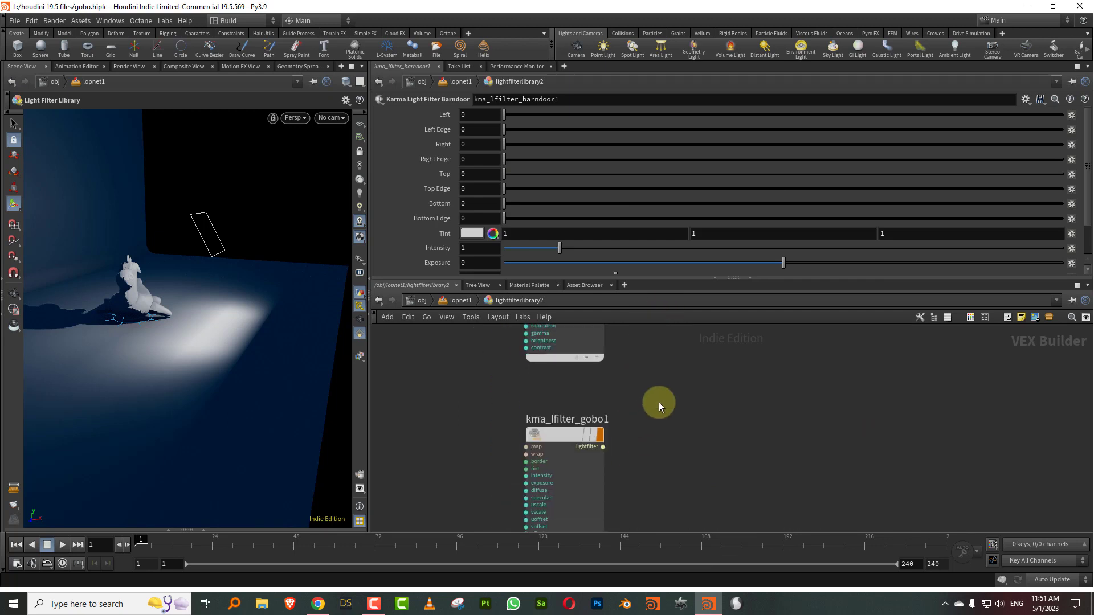
click(569, 441)
click(1046, 115)
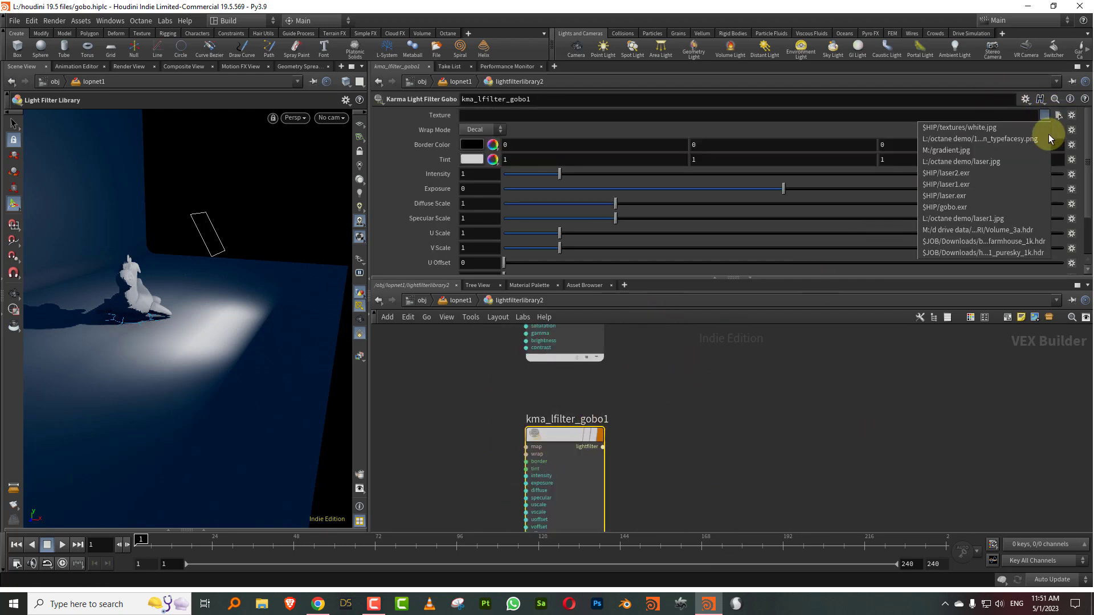
click(1038, 139)
middle_drag(705, 363, 667, 509)
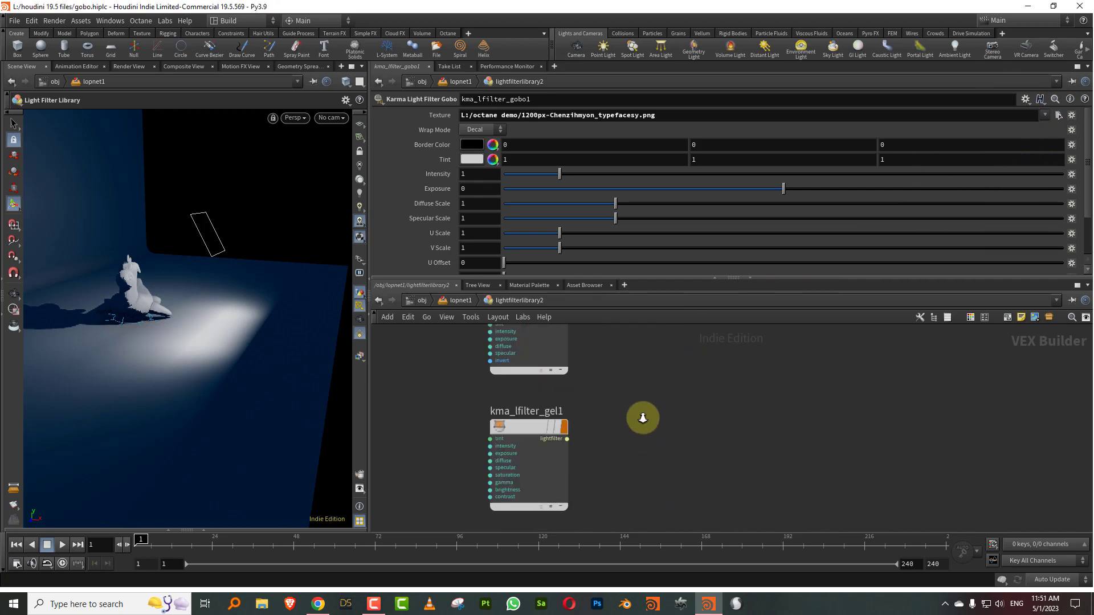
Step: Render the viewport with Karma looking down at the floor and set the gobo exposure to 6.13
scroll(641, 419, down, 3)
middle_drag(629, 422, 616, 476)
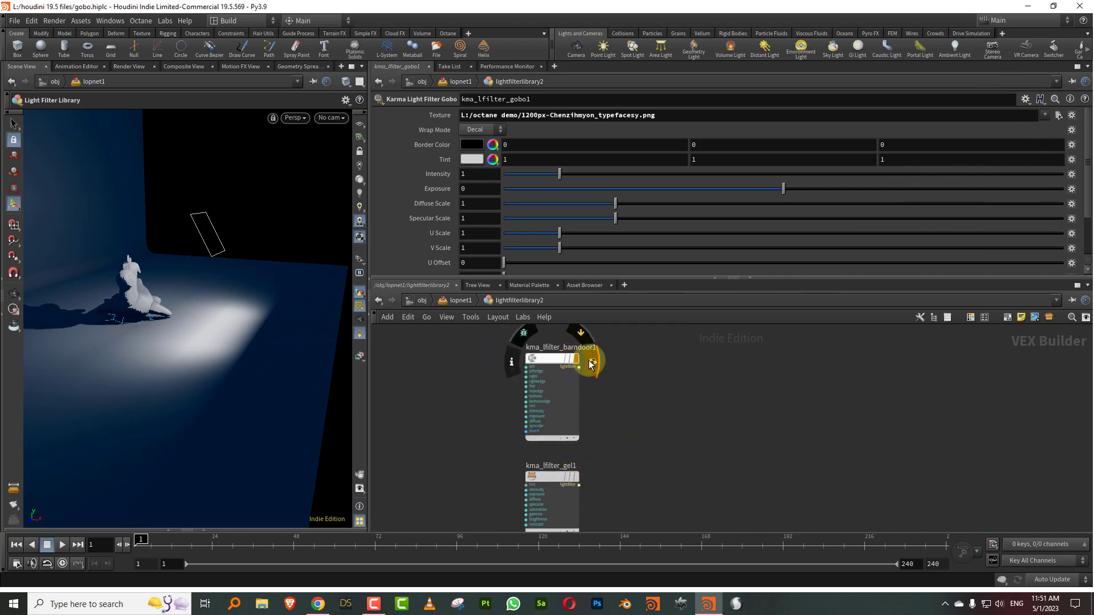
scroll(627, 371, down, 2)
click(293, 118)
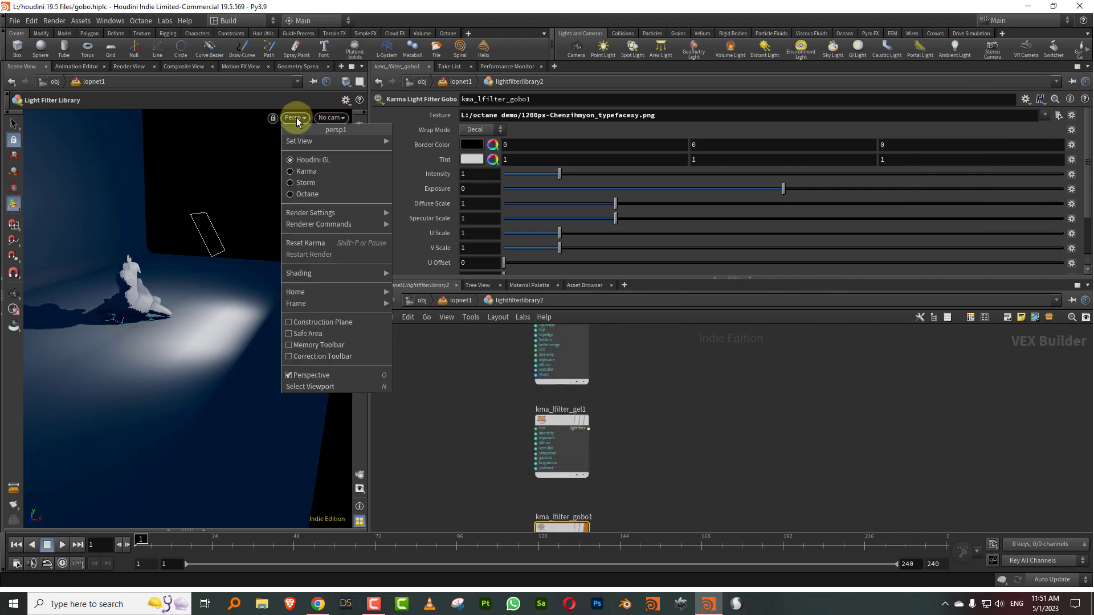
click(307, 171)
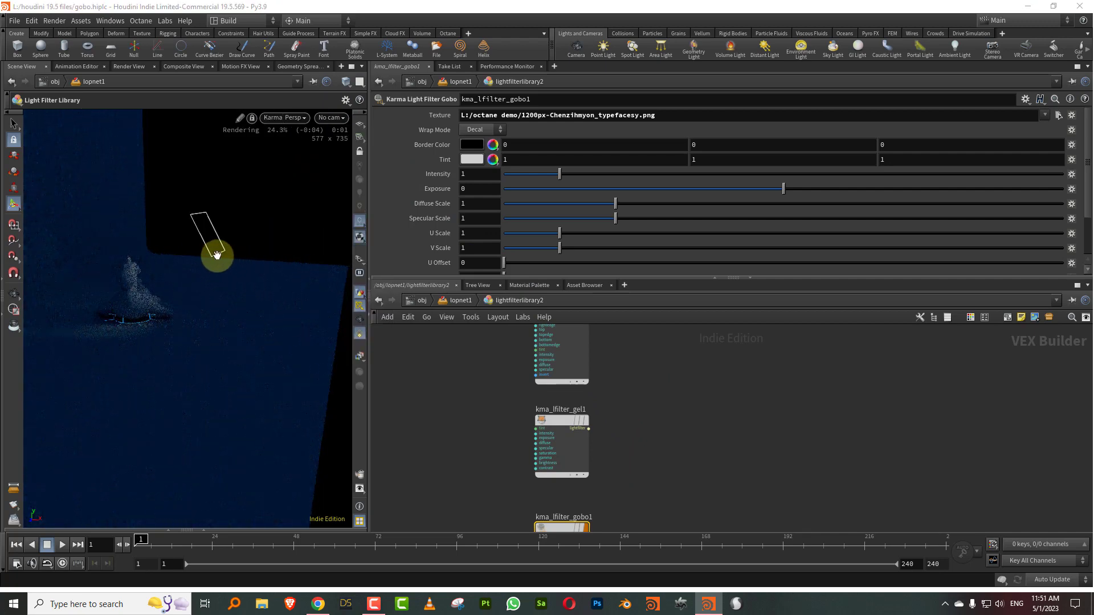
mouse_move(217, 254)
alt+mouse_down()
mouse_move(193, 273)
mouse_move(206, 261)
mouse_move(218, 272)
alt+mouse_up()
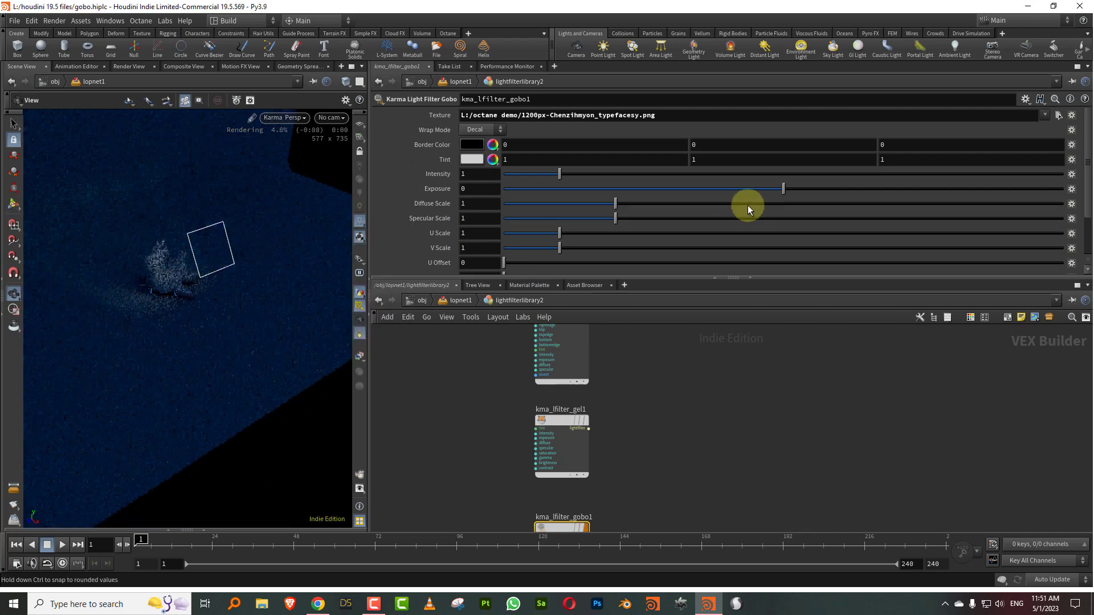
drag(802, 187, 954, 189)
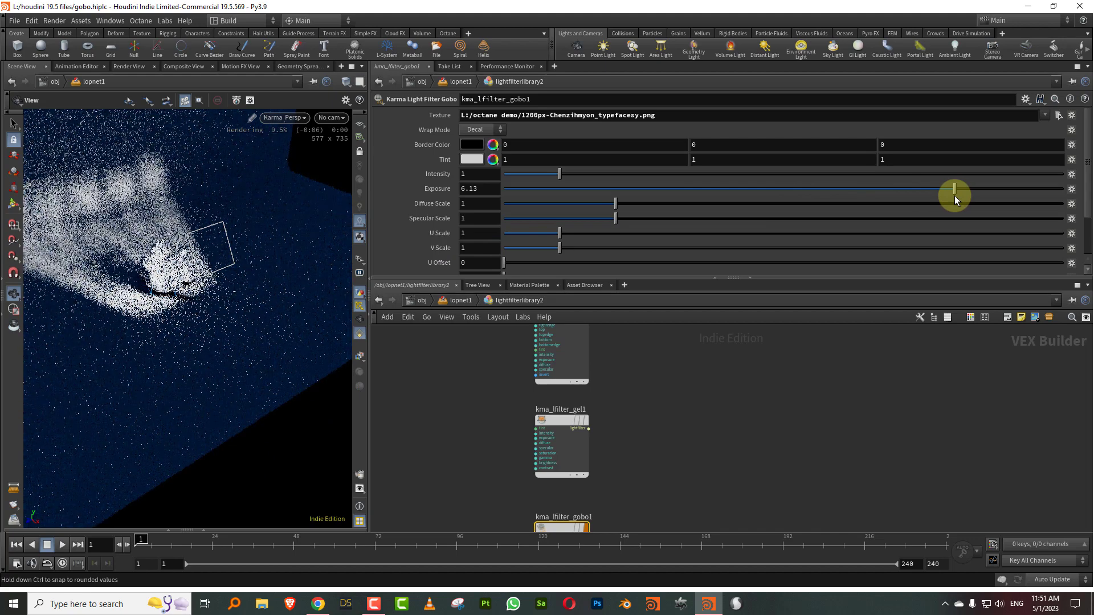
Step: Back in lopnet1, give light4 Width 0.119, Height 0.129 and Exposure 6.04
click(460, 300)
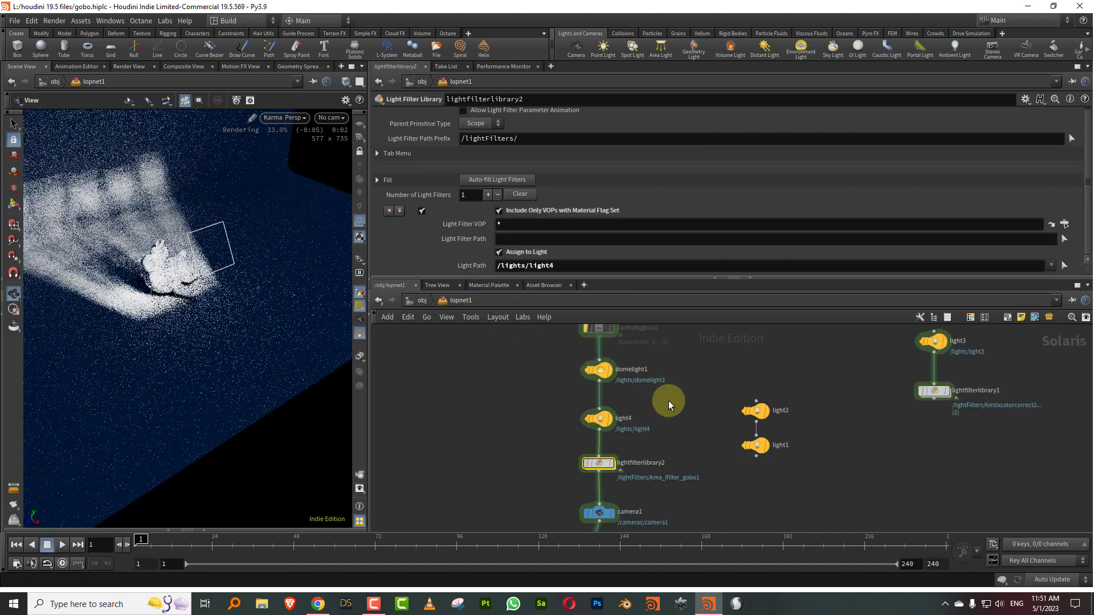
click(576, 379)
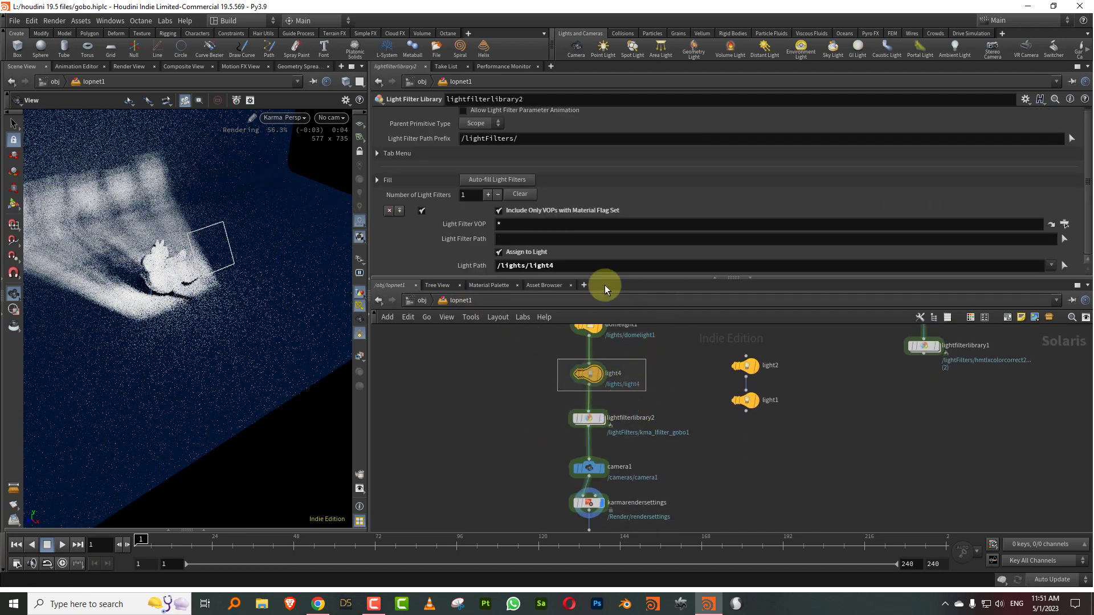
drag(500, 278, 501, 353)
drag(562, 310, 511, 310)
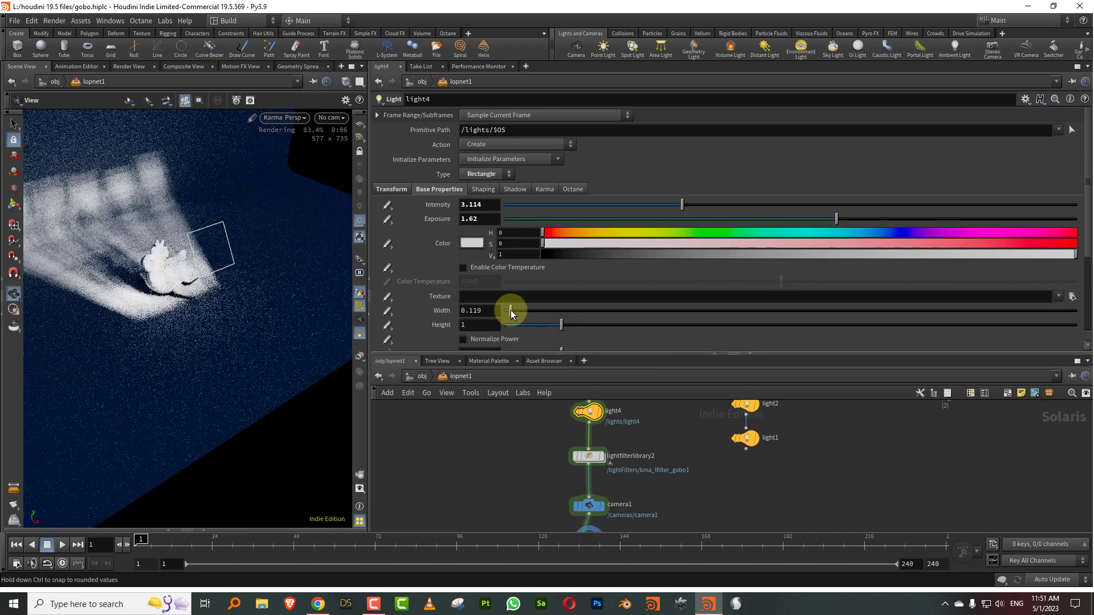
click(510, 324)
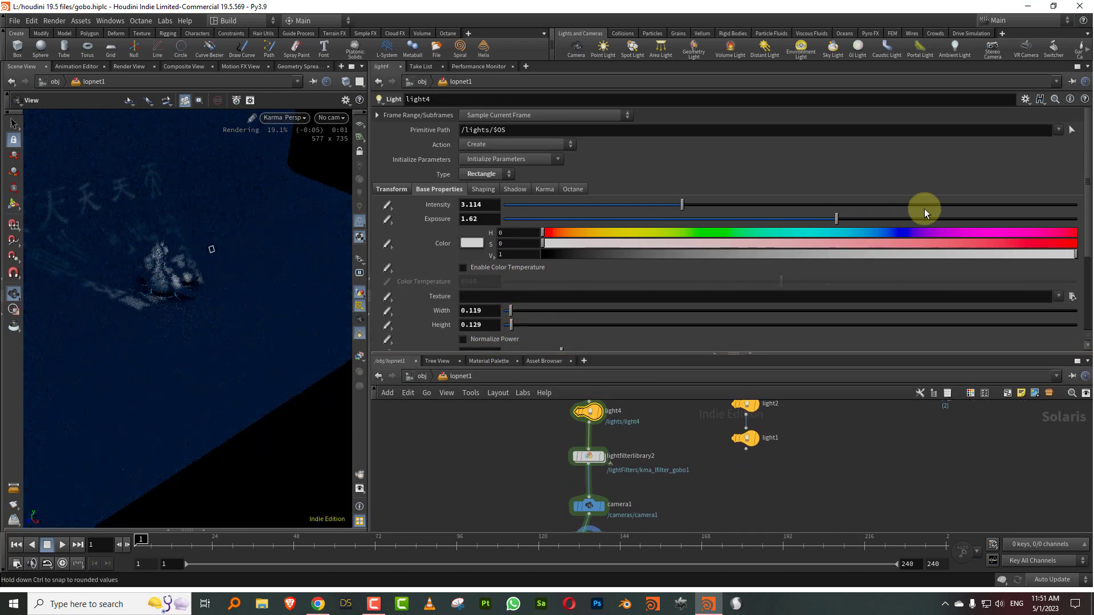
drag(924, 212, 963, 218)
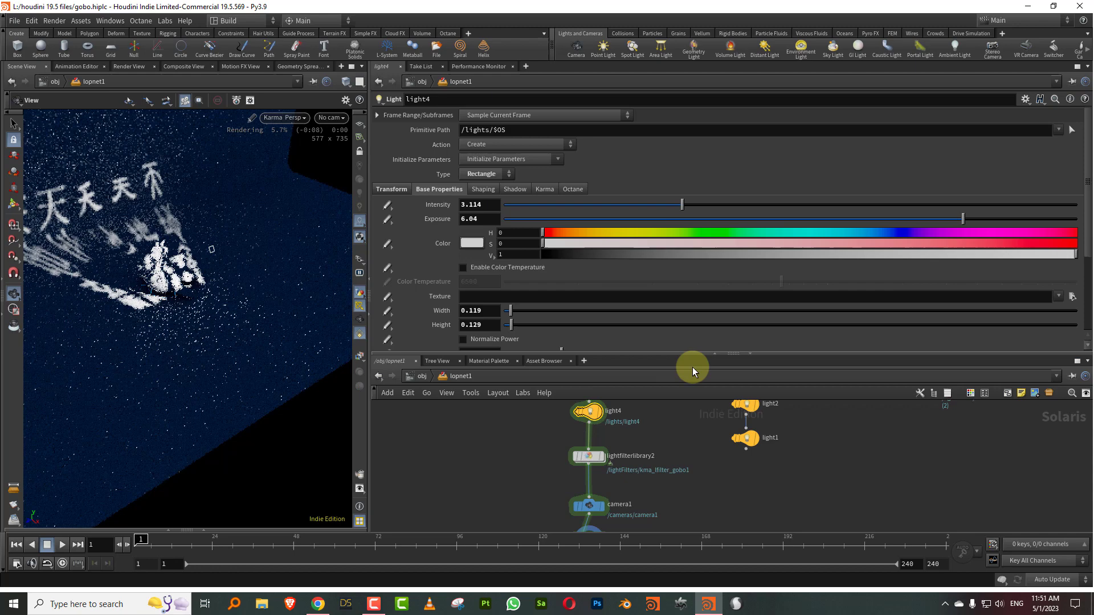
drag(667, 354, 689, 234)
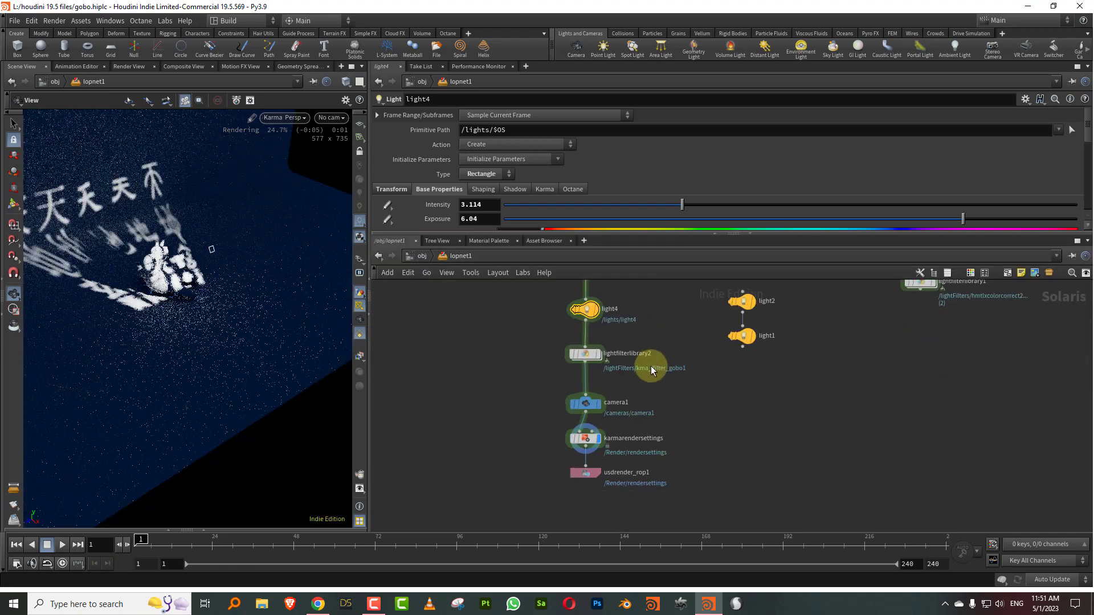
Step: Set the gel tint as RGB values (0.326, 0.422, 0.777), then raise red for a pink light
double_click(583, 352)
click(542, 423)
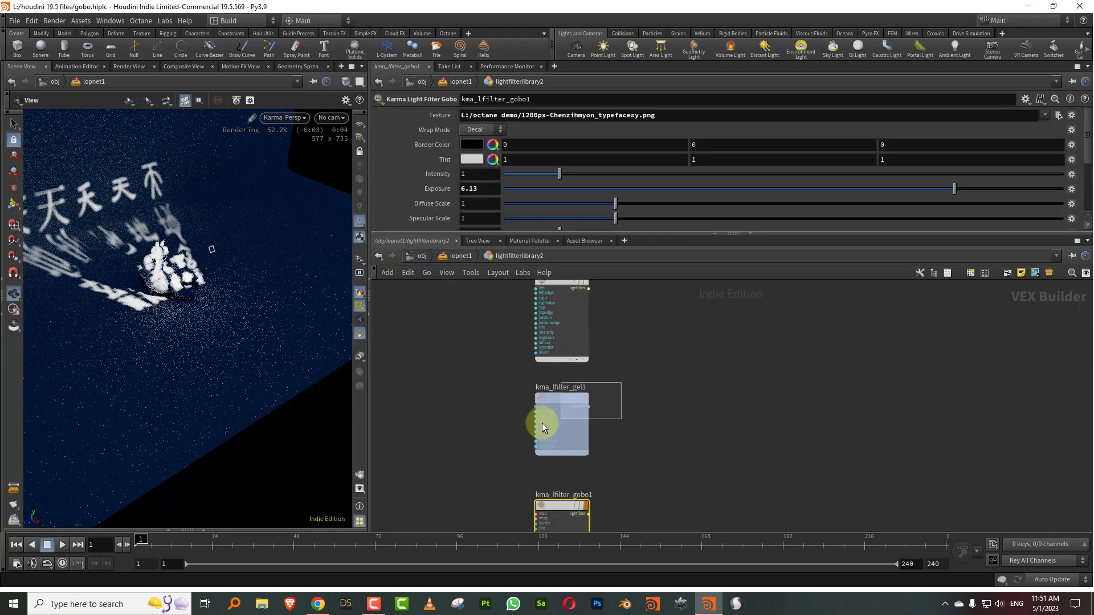
click(586, 397)
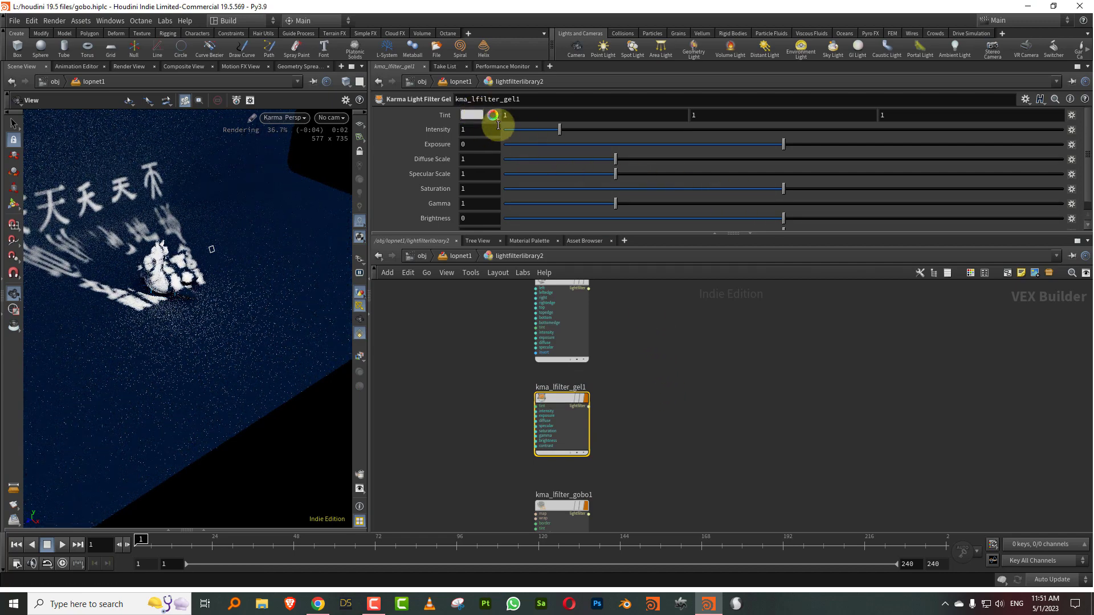
click(493, 117)
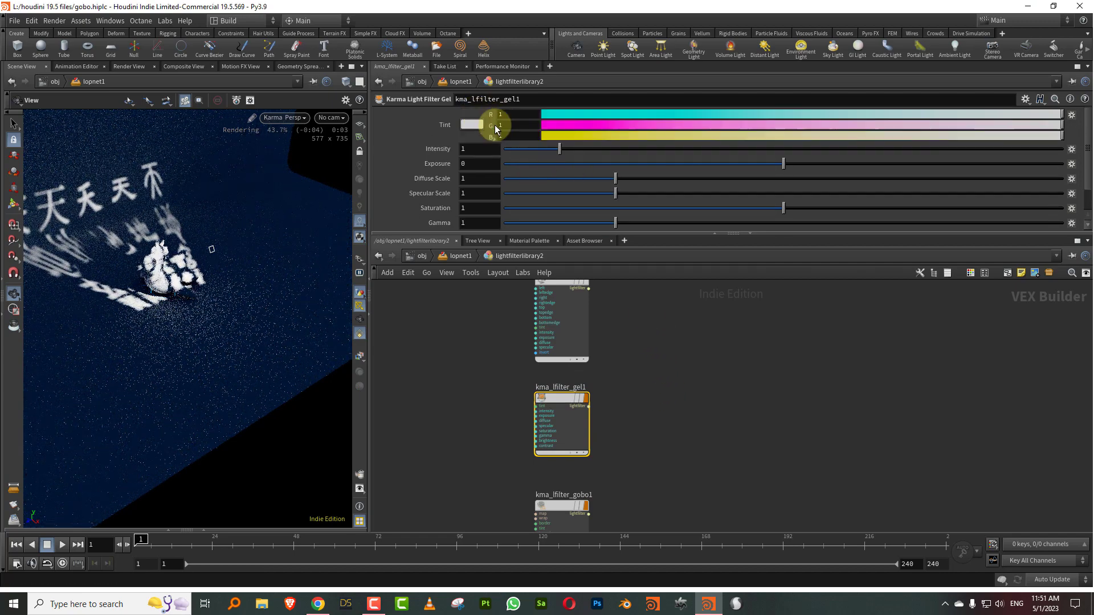
click(712, 115)
click(762, 125)
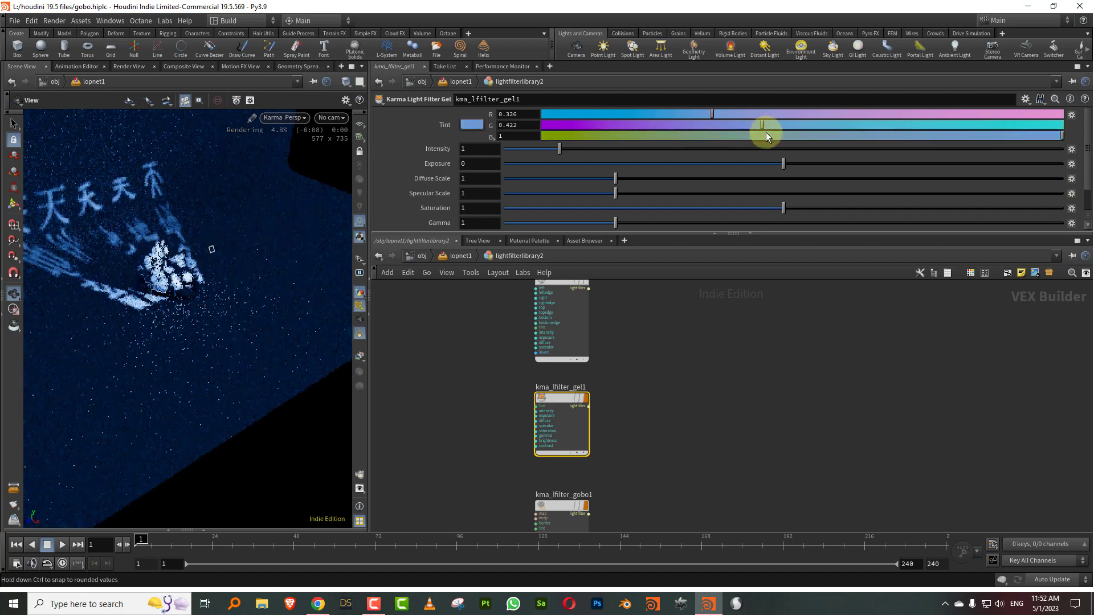
click(689, 135)
click(947, 136)
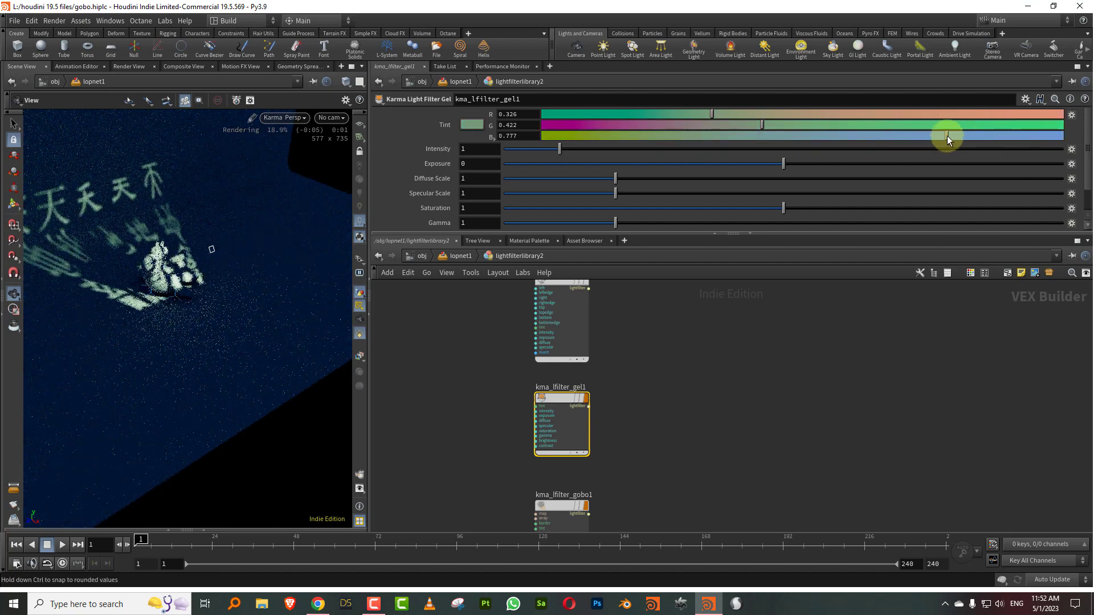
click(984, 115)
Step: Crop the barndoor filter to Left 0.42 and Right 0.423
click(582, 350)
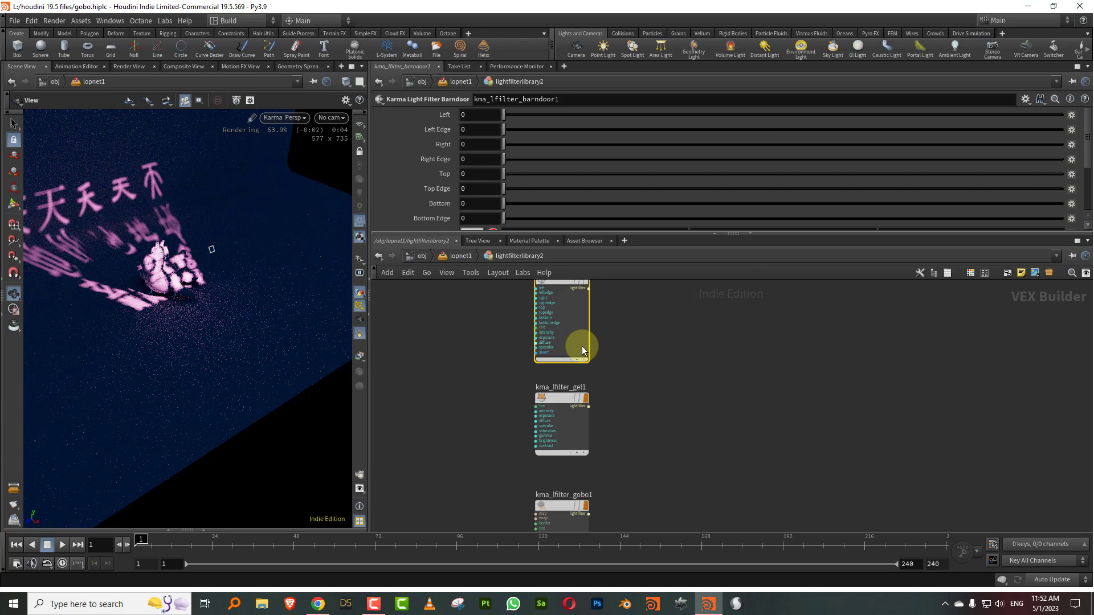
scroll(594, 288, up, 2)
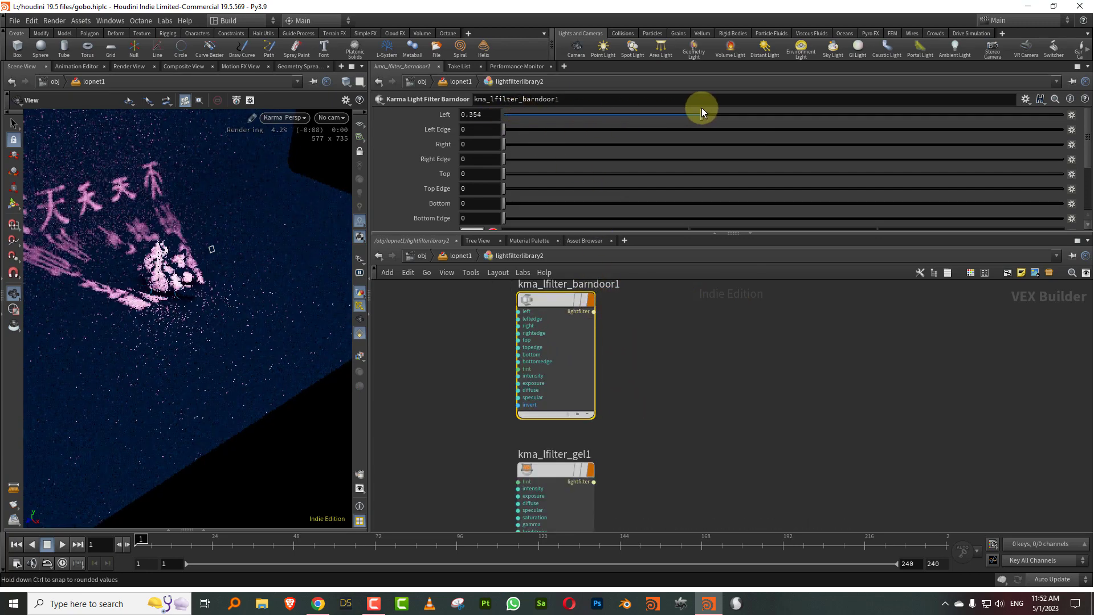
mouse_move(702, 108)
mouse_down()
mouse_move(535, 116)
mouse_move(879, 107)
mouse_move(692, 118)
mouse_up()
drag(526, 146, 713, 136)
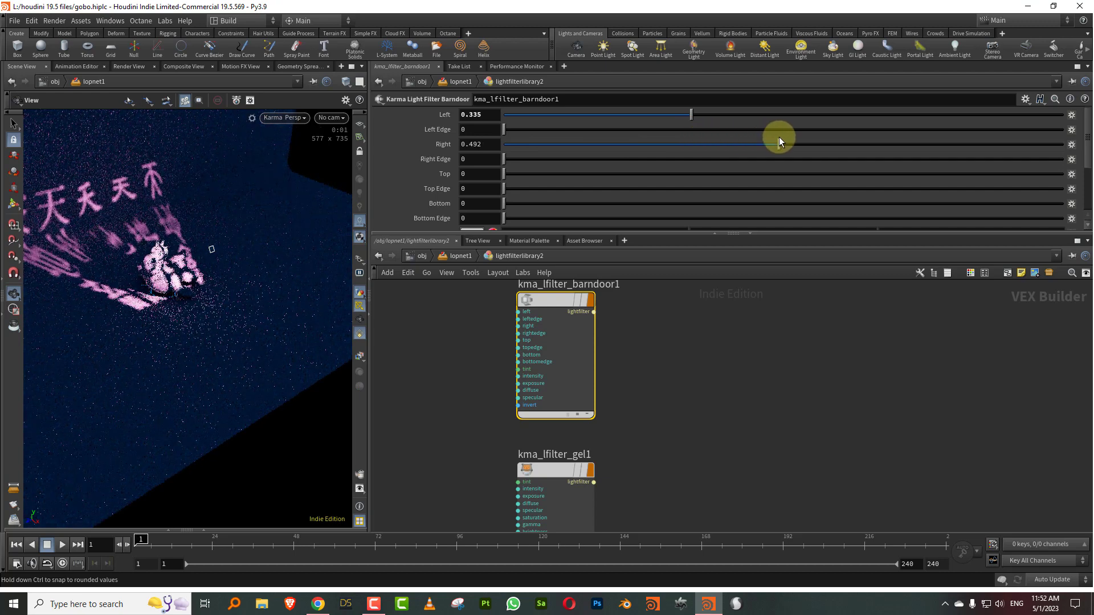
drag(778, 137, 779, 137)
click(777, 115)
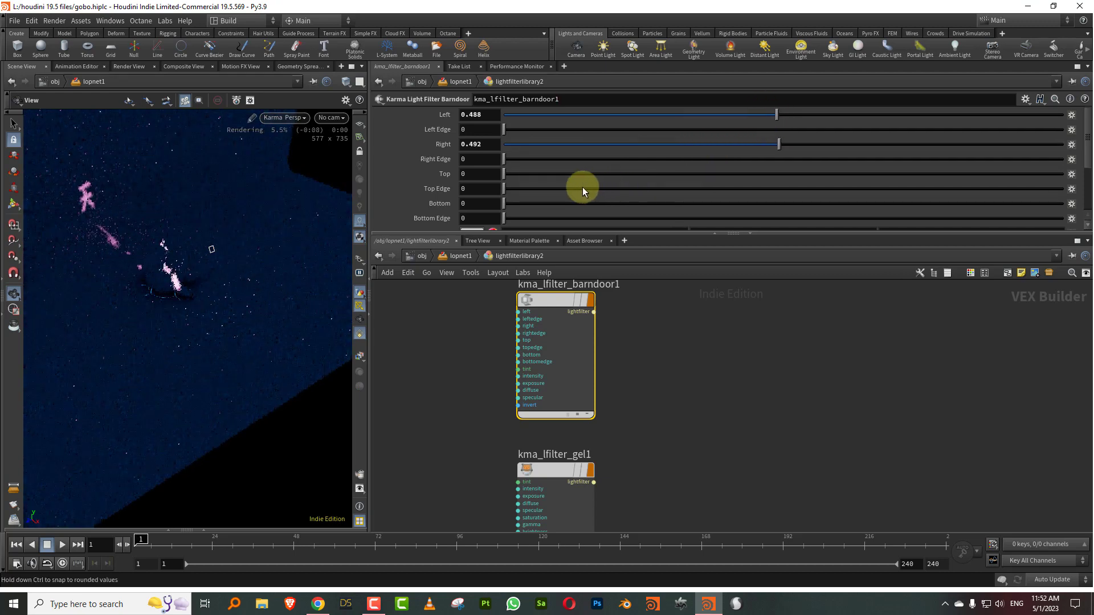
drag(738, 123, 740, 145)
Step: Switch the viewport to Houdini GL and delete the kma_lfilter_gobo1 node
drag(623, 232, 623, 173)
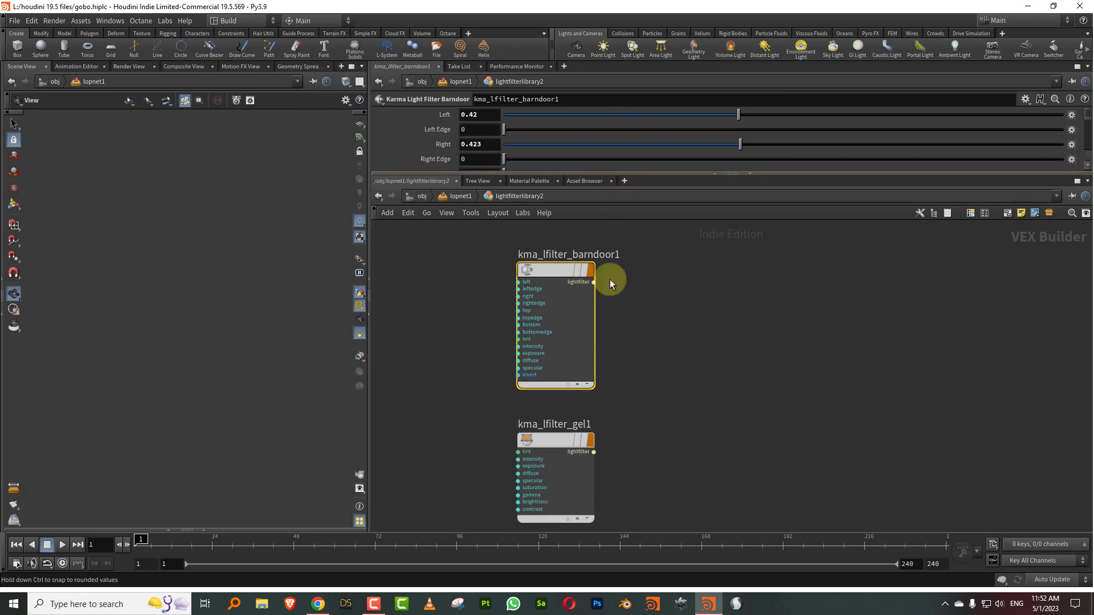
scroll(625, 296, down, 3)
scroll(607, 429, up, 1)
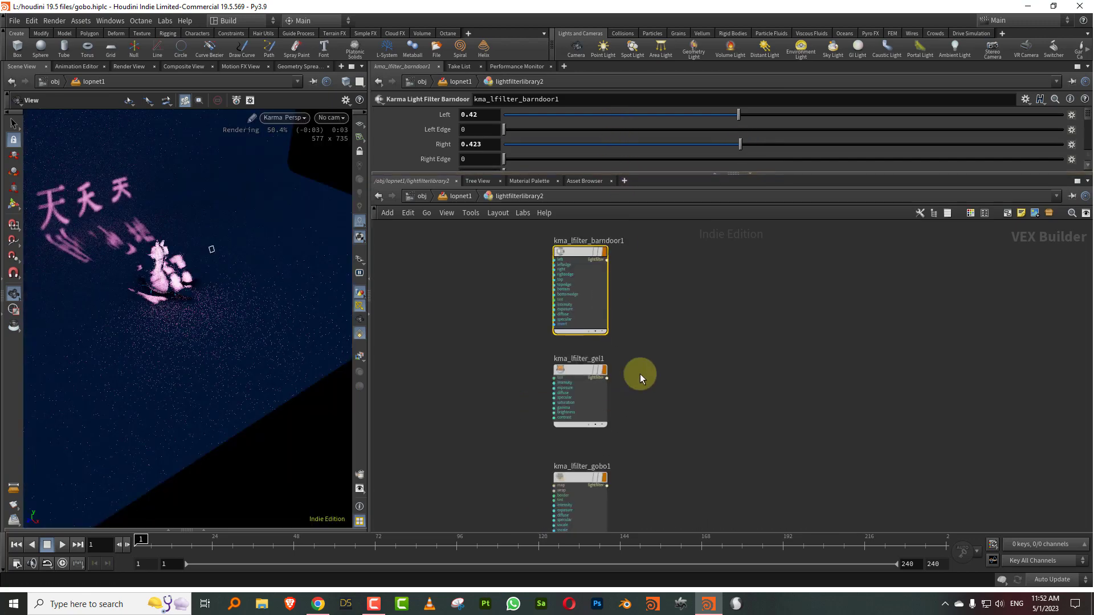
middle_drag(654, 301, 648, 321)
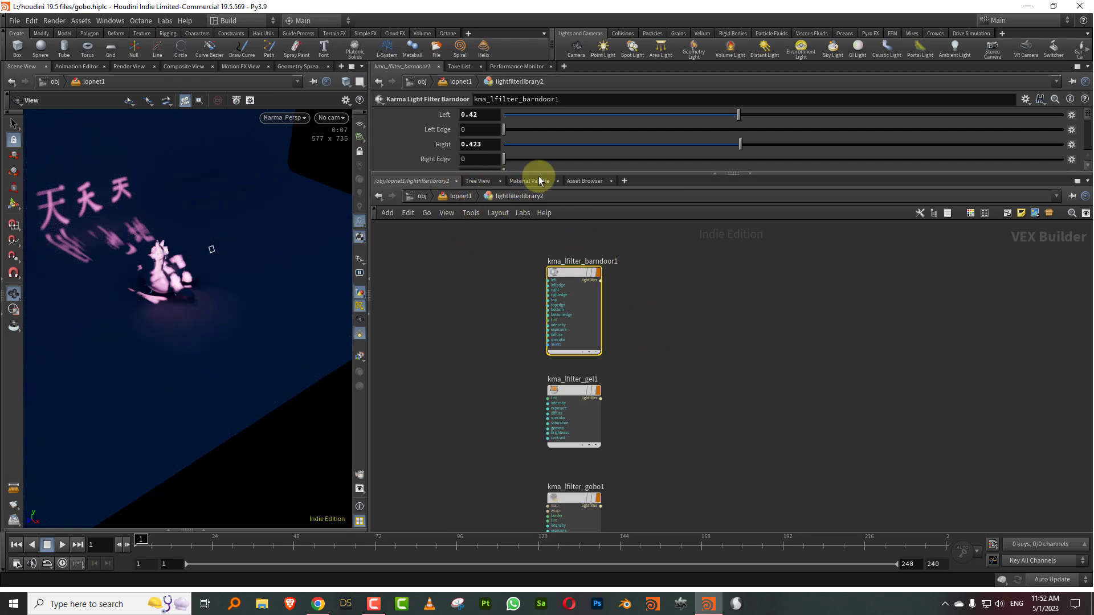
mouse_move(533, 173)
mouse_down()
mouse_move(532, 207)
mouse_move(534, 172)
mouse_up()
click(525, 279)
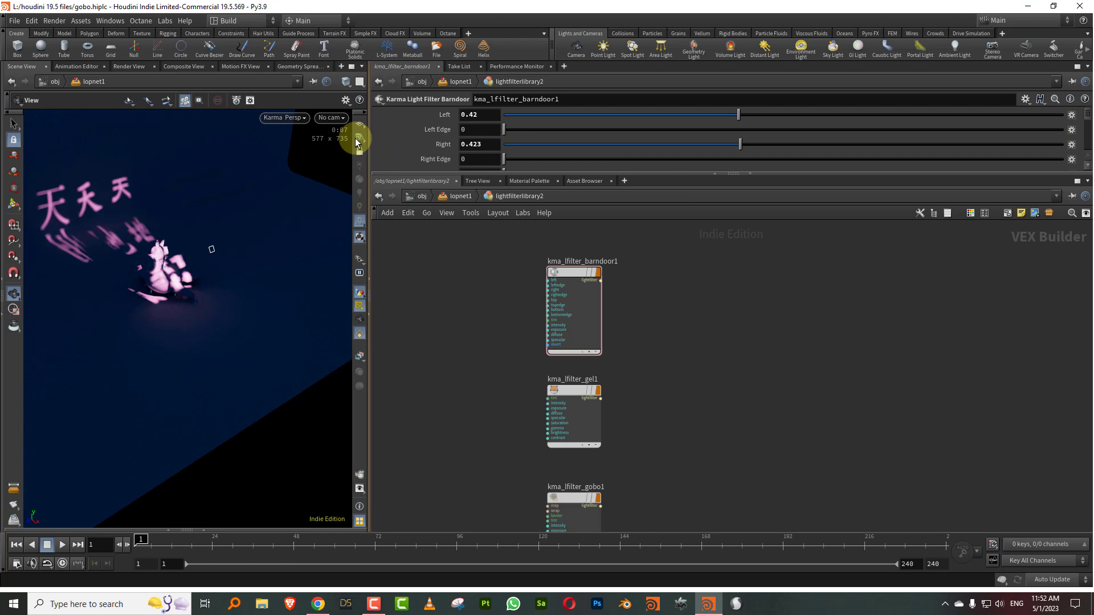
click(296, 118)
click(301, 159)
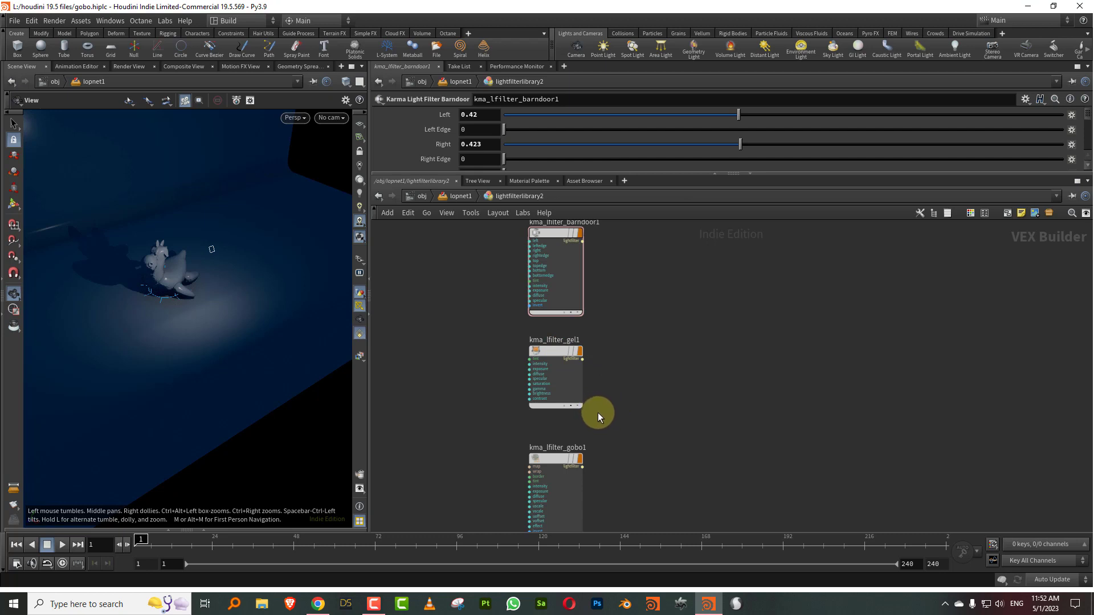
click(568, 463)
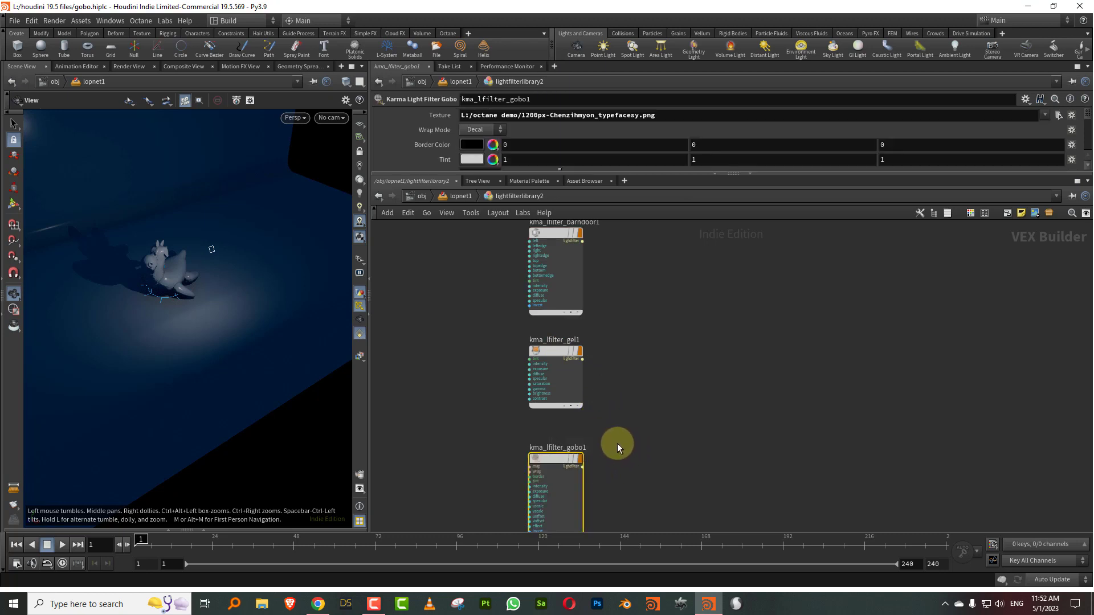
key(Delete)
Step: Delete the barndoor filter and render the viewport with Karma again
click(548, 269)
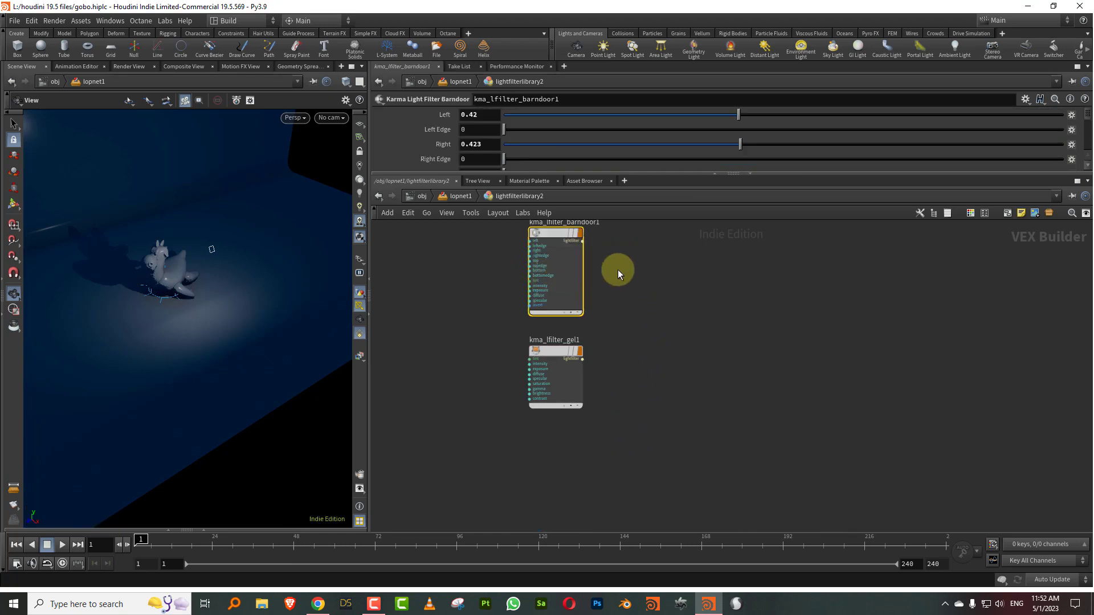
key(Delete)
click(292, 118)
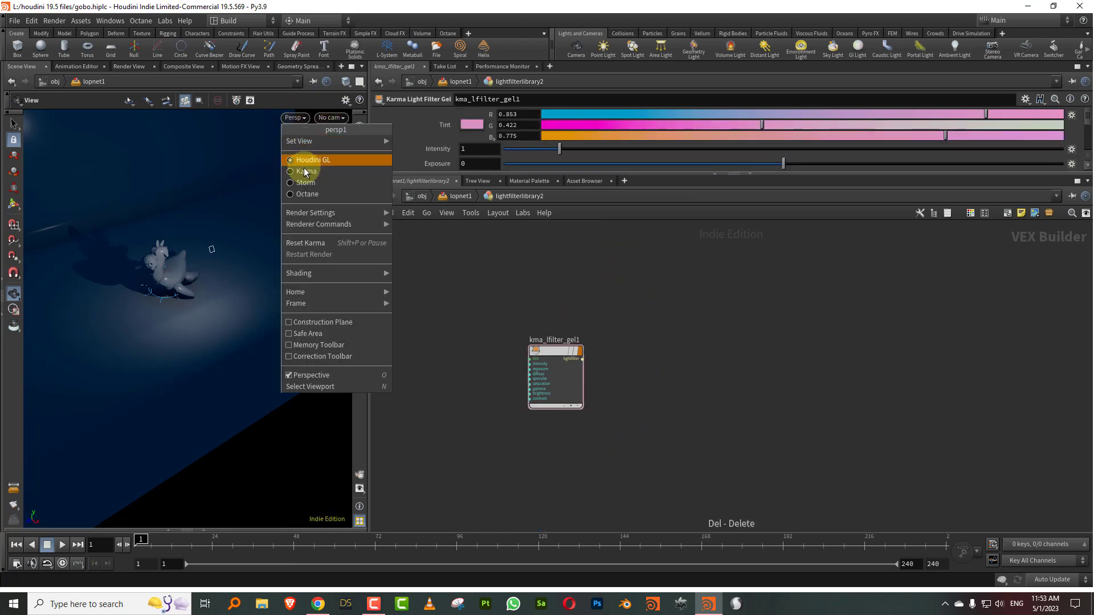
click(303, 161)
drag(640, 328, 562, 374)
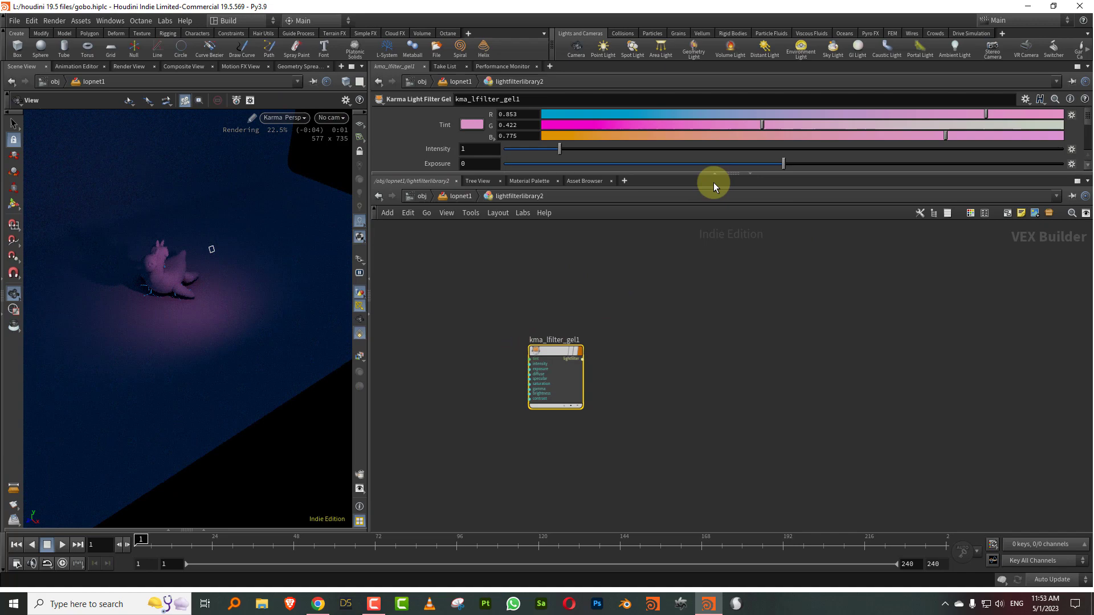
Step: In lopnet1, raise light4's exposure to 8.69
drag(596, 173, 587, 244)
click(464, 267)
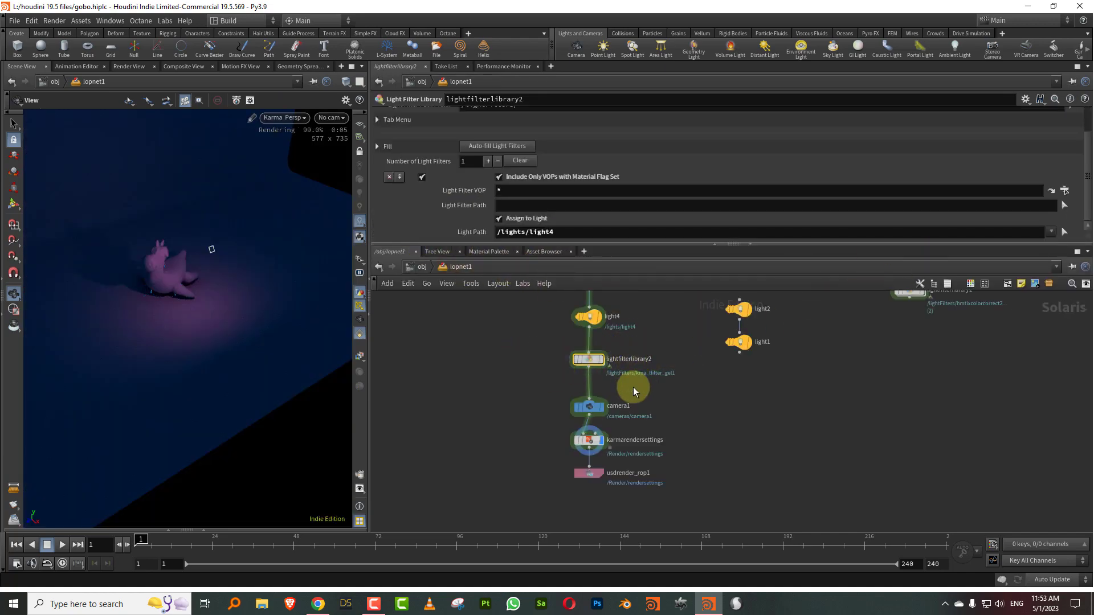
drag(632, 387, 548, 419)
click(589, 317)
drag(790, 219, 1040, 216)
drag(610, 243, 567, 225)
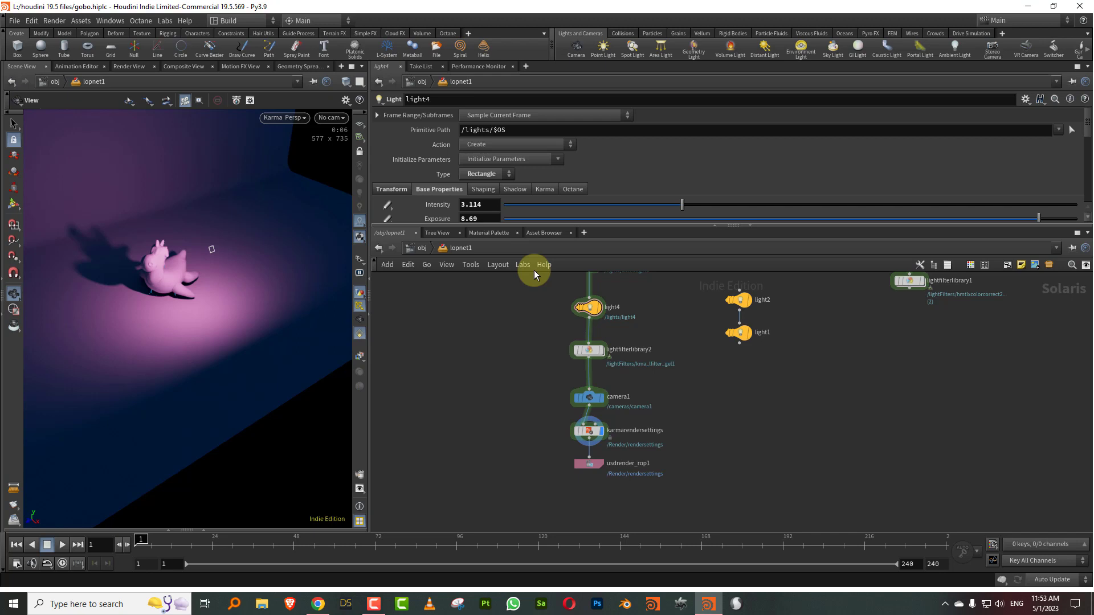
Step: Frame the gel filter inside lightfilterlibrary2 and switch the viewport to OpenGL
double_click(594, 350)
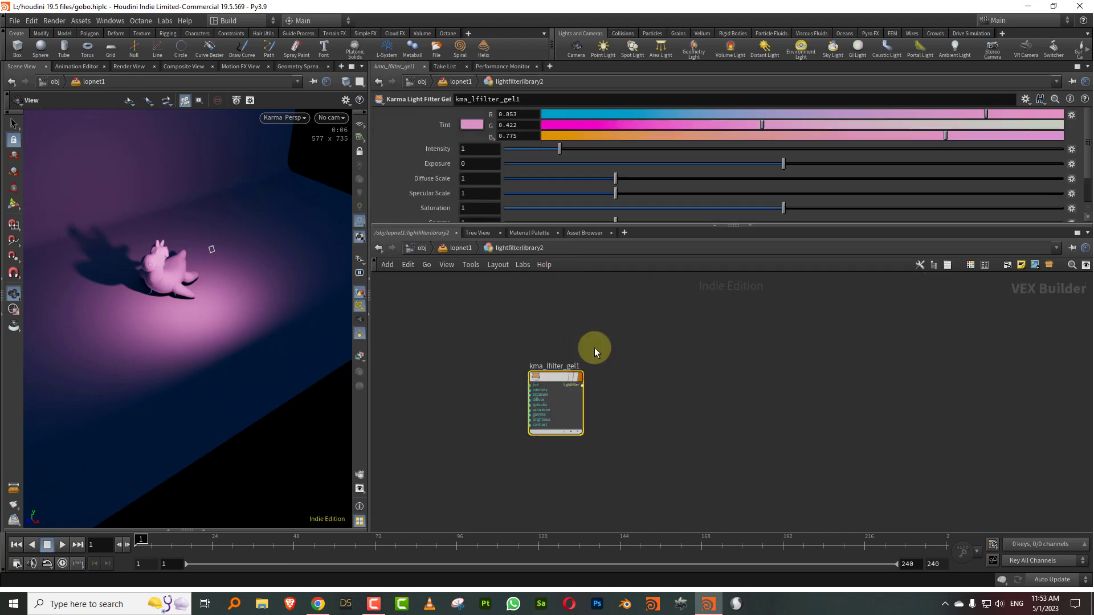
key(h)
scroll(679, 334, up, 2)
middle_drag(688, 340, 665, 311)
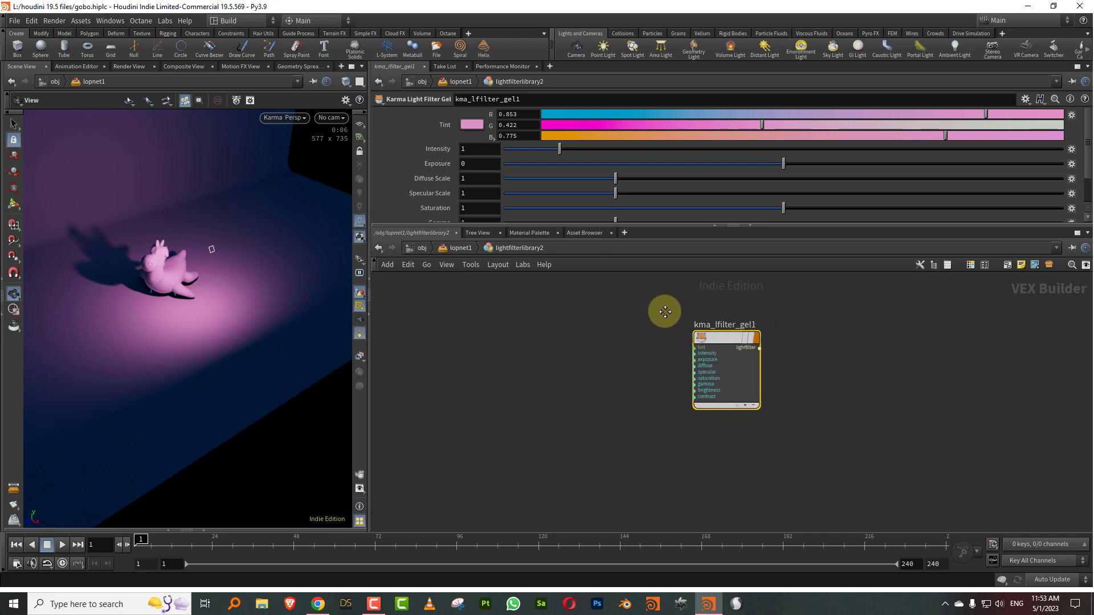
click(664, 311)
drag(637, 225, 619, 174)
click(293, 116)
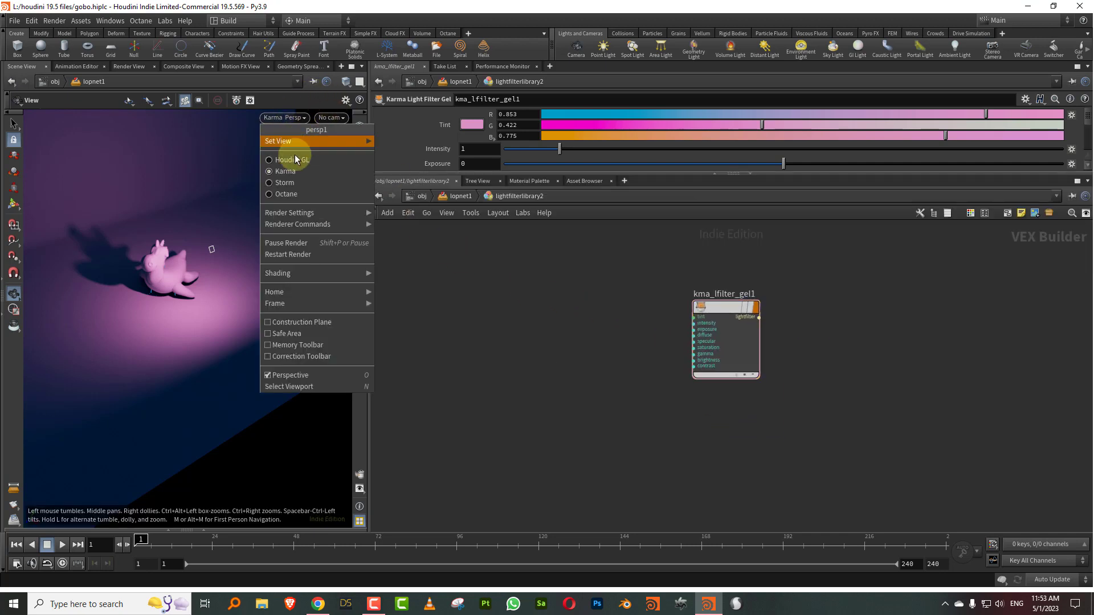
click(295, 159)
Step: Select karmarendersettings for the XPU engine and render the viewport with Karma again
click(460, 196)
click(584, 405)
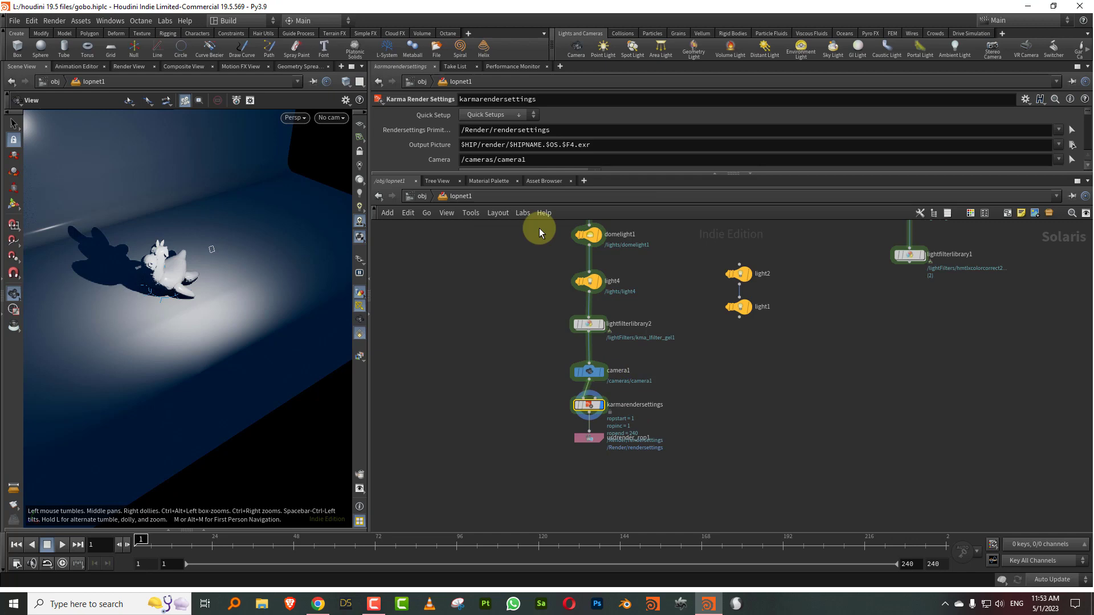
drag(505, 174, 490, 283)
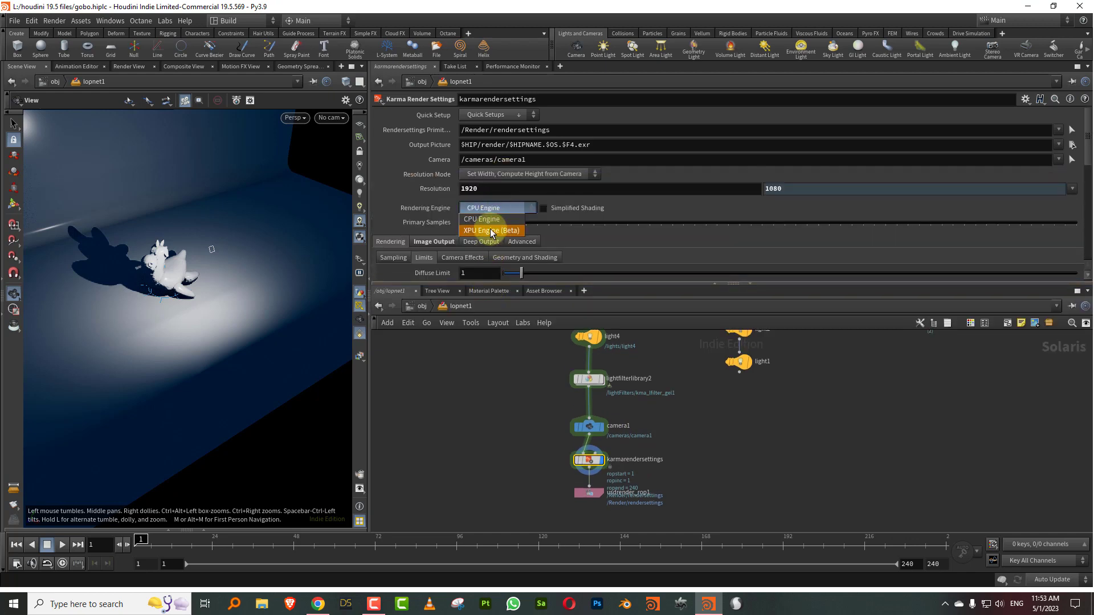
click(294, 117)
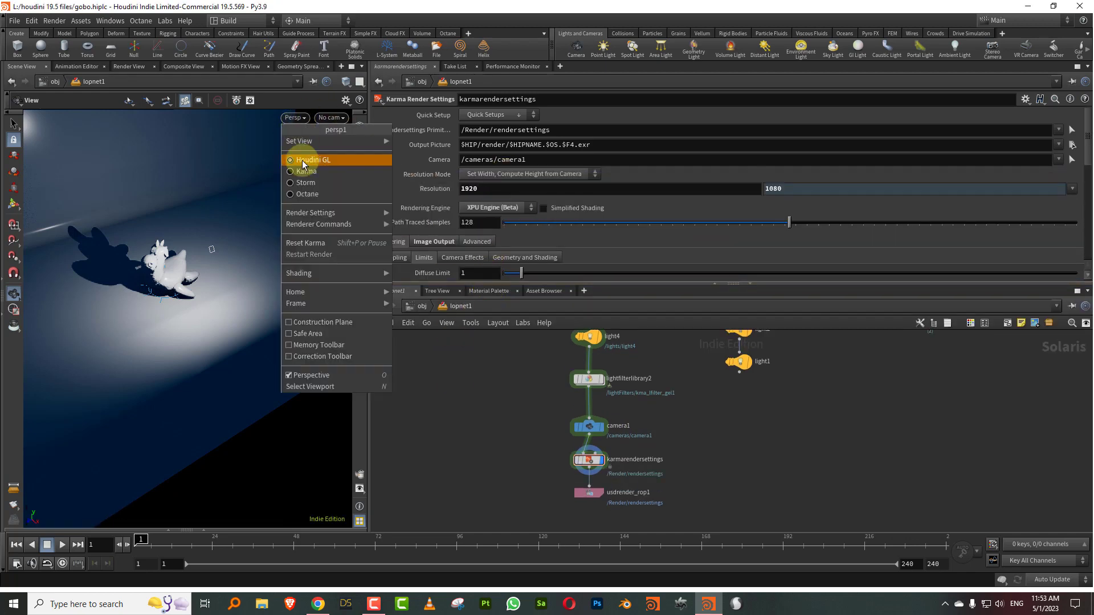
click(305, 174)
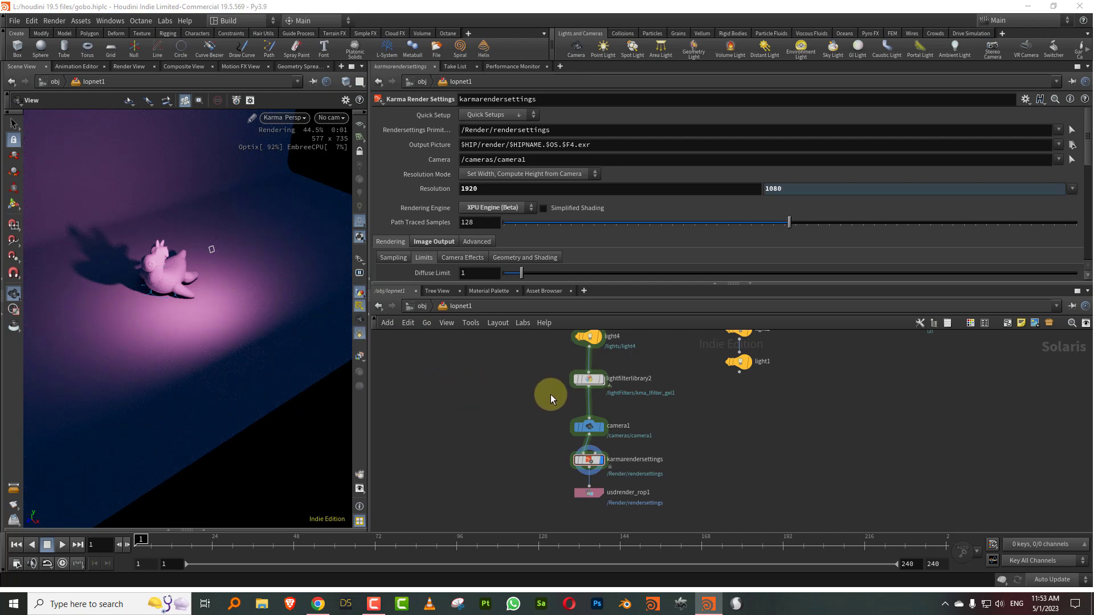
Step: Inside lightfilterlibrary2, add a Karma Light Filter Projection node beside the gel filter
middle_drag(653, 386, 630, 429)
mouse_move(570, 423)
mouse_down()
mouse_move(596, 444)
mouse_move(572, 428)
mouse_up()
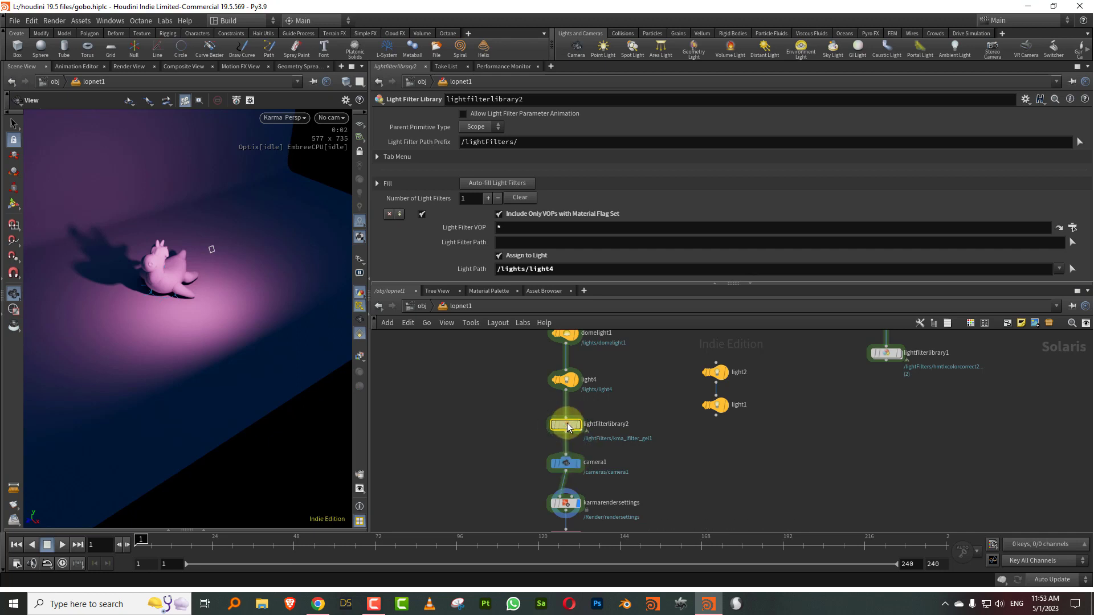
double_click(570, 426)
scroll(700, 385, up, 3)
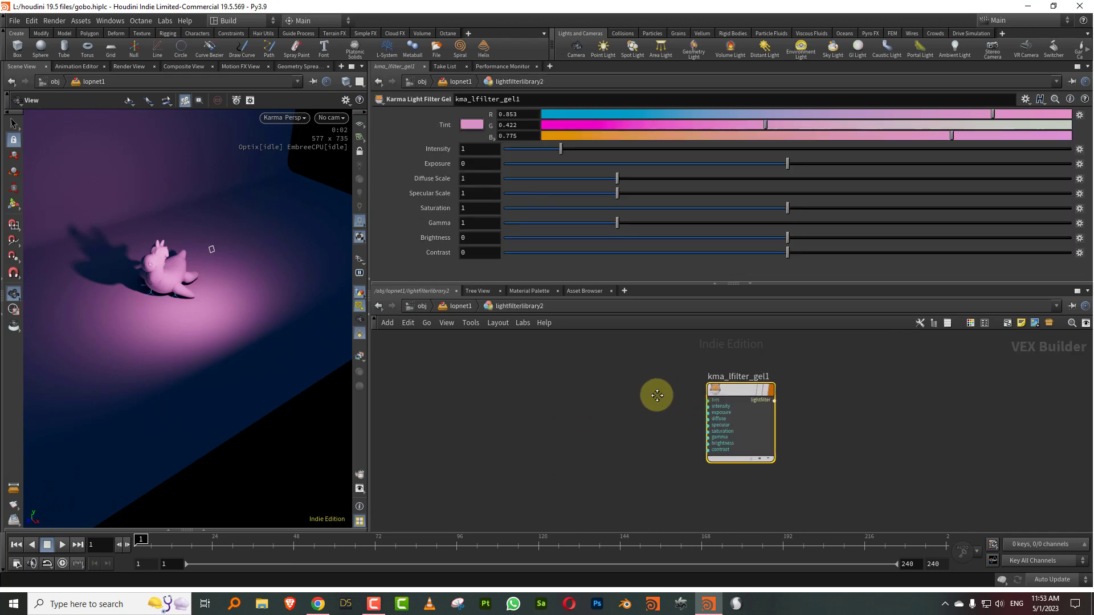
key(Tab)
mouse_move(722, 426)
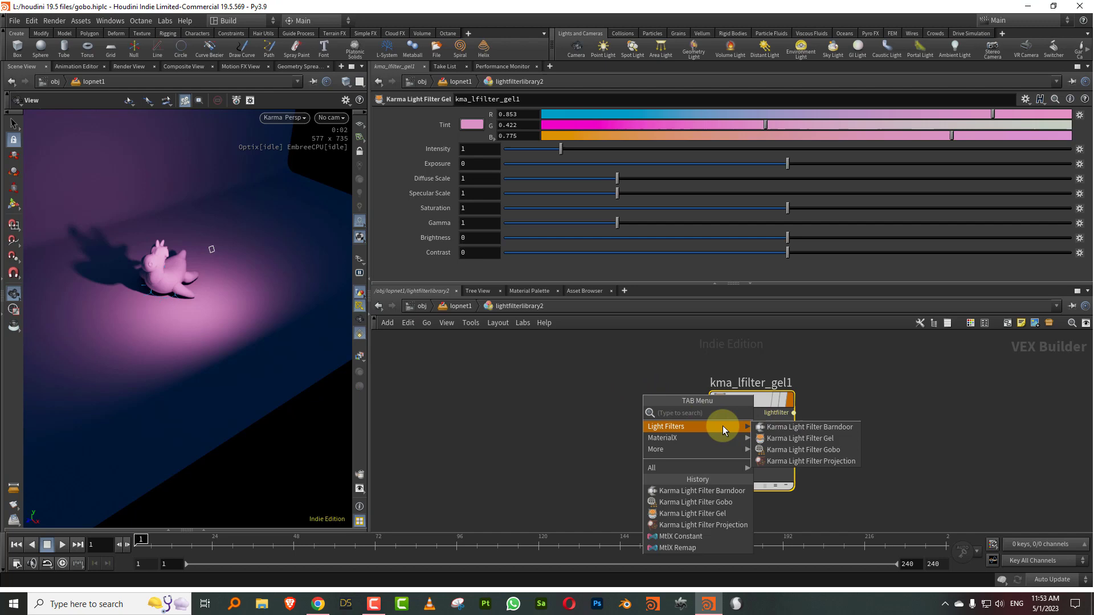
click(812, 463)
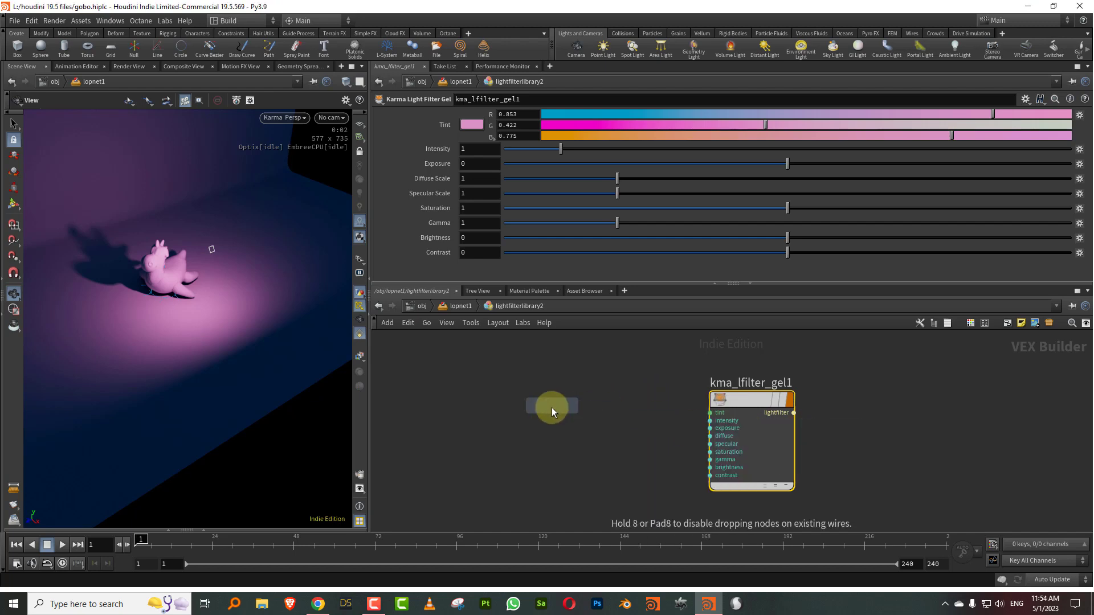
click(552, 408)
Step: Connect the projection output to the gel's tint and switch the viewport to Houdini GL
drag(594, 420, 710, 412)
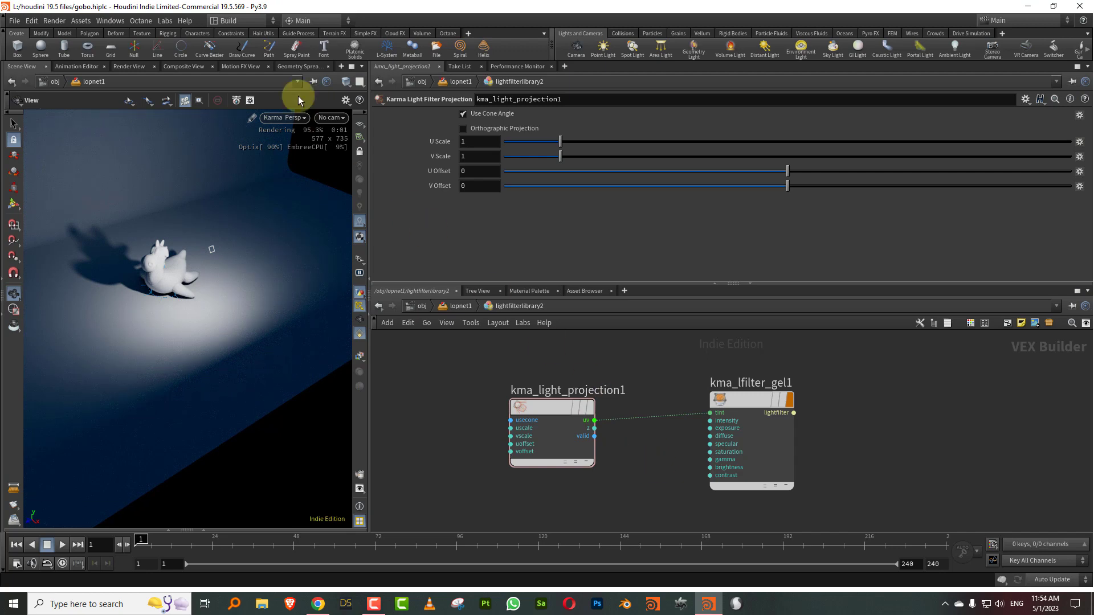
click(286, 118)
click(293, 153)
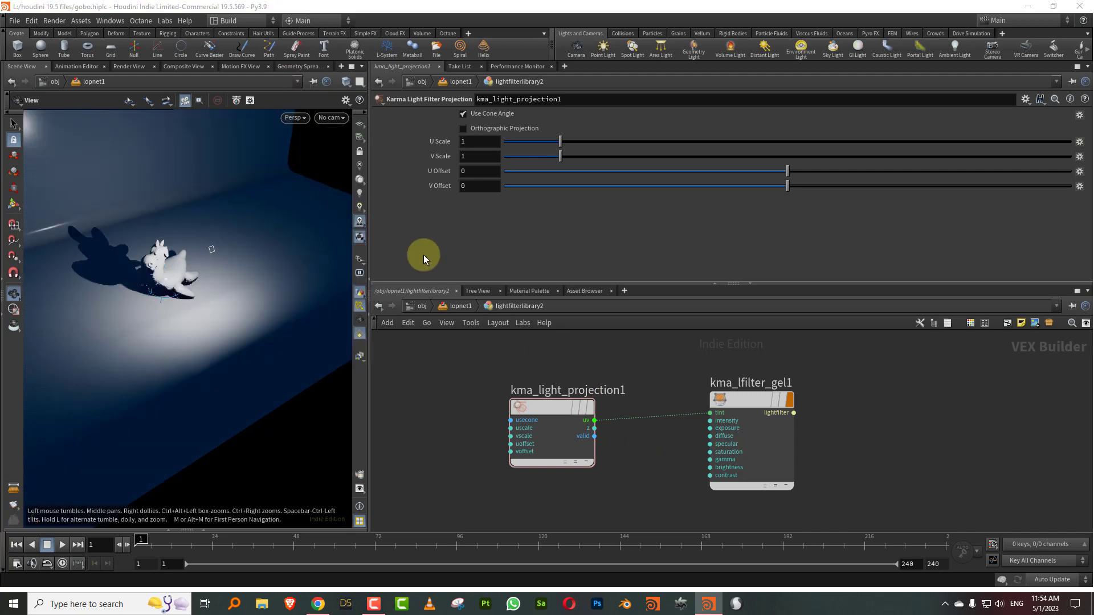
Step: Set karmarendersettings' Rendering Engine to CPU Engine and render the viewport with Karma again
click(466, 308)
click(567, 503)
click(492, 208)
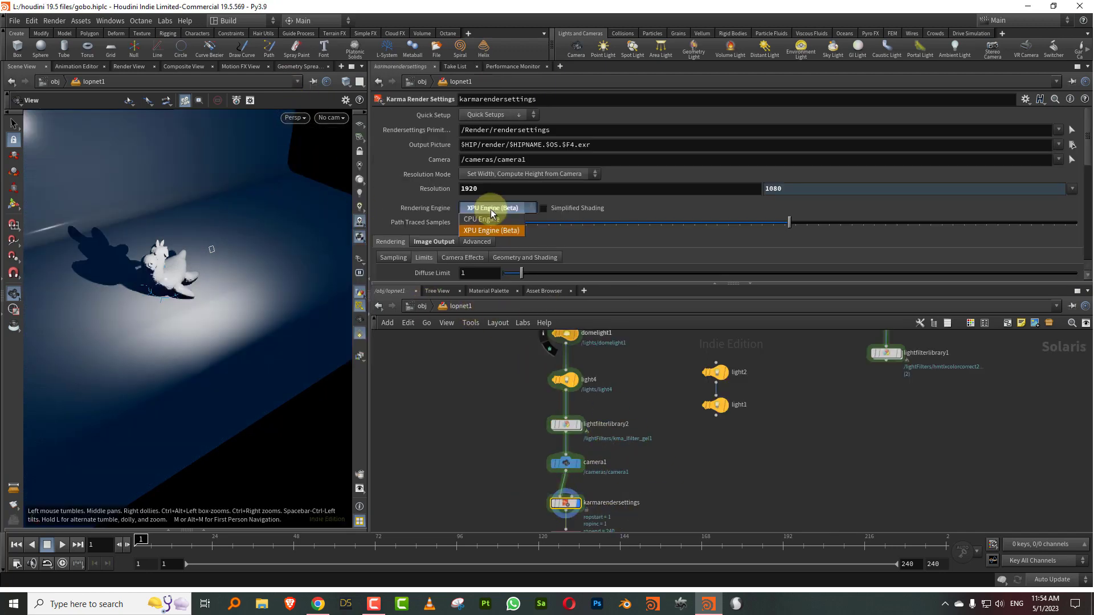
click(483, 218)
click(294, 118)
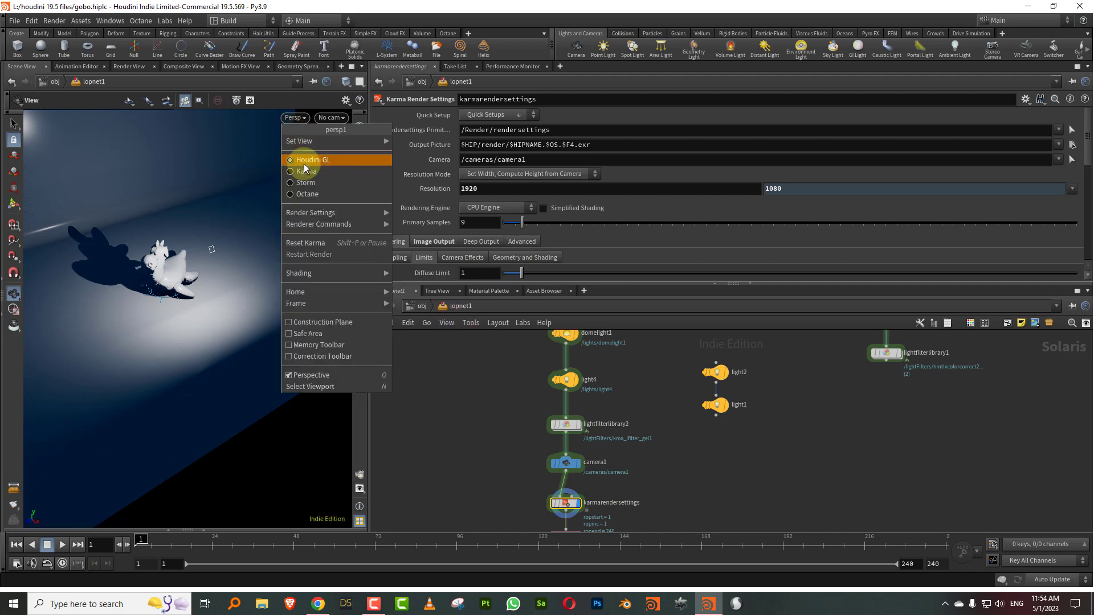
click(303, 171)
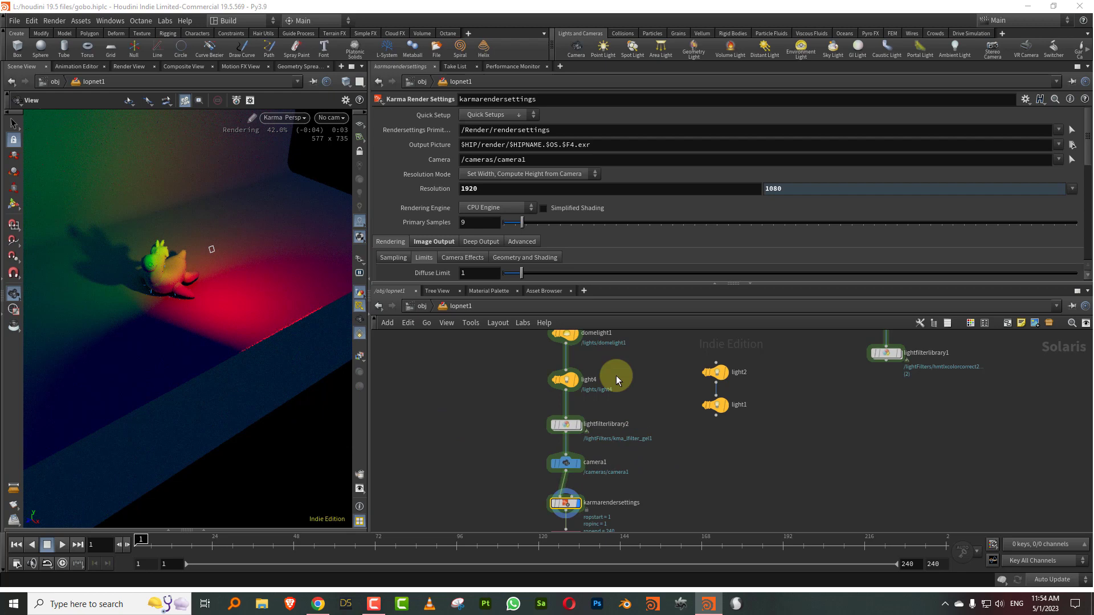
drag(599, 282, 595, 222)
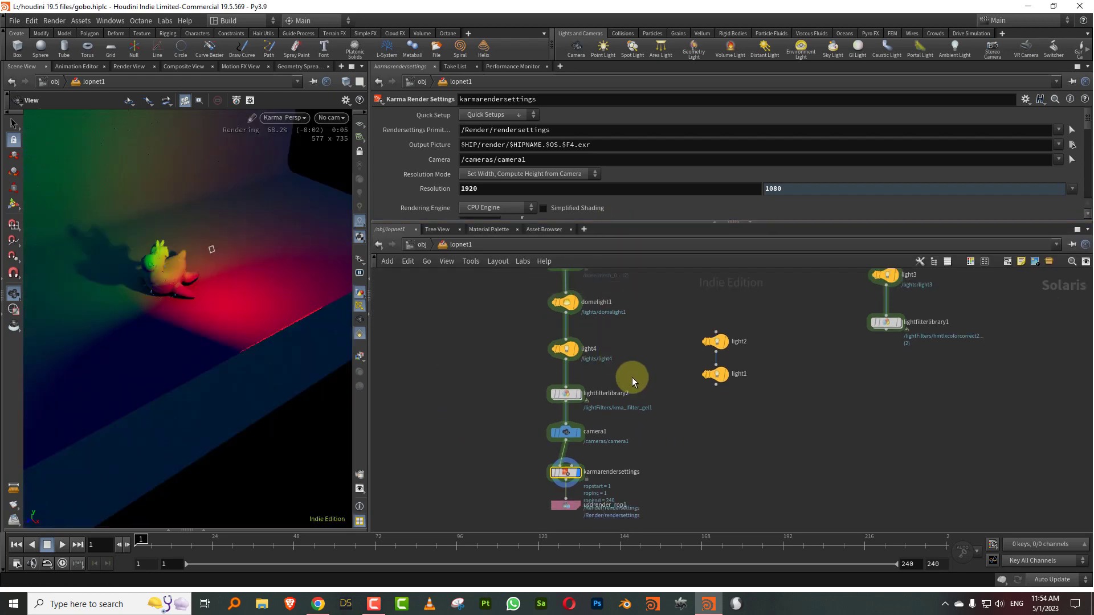
Step: Inside lightfilterlibrary2, spread kma_light_projection1 and kma_lfilter_gel1 further apart
double_click(576, 401)
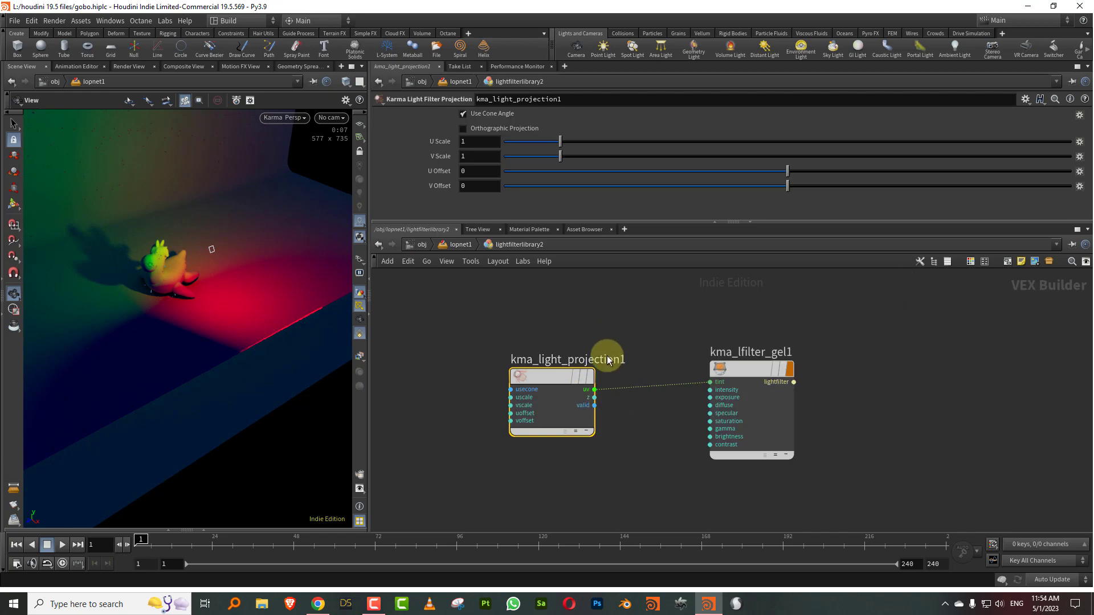
drag(532, 376, 441, 362)
drag(746, 369, 946, 363)
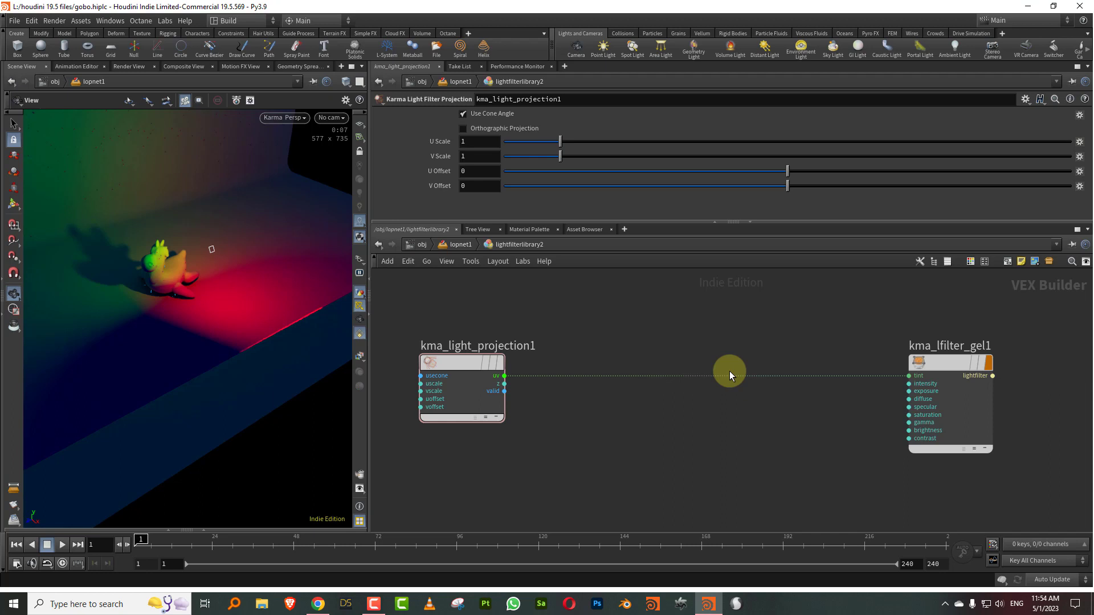
Step: Add an MtlX Separate2 node fed by the projection's uv output
key(Tab)
text(se)
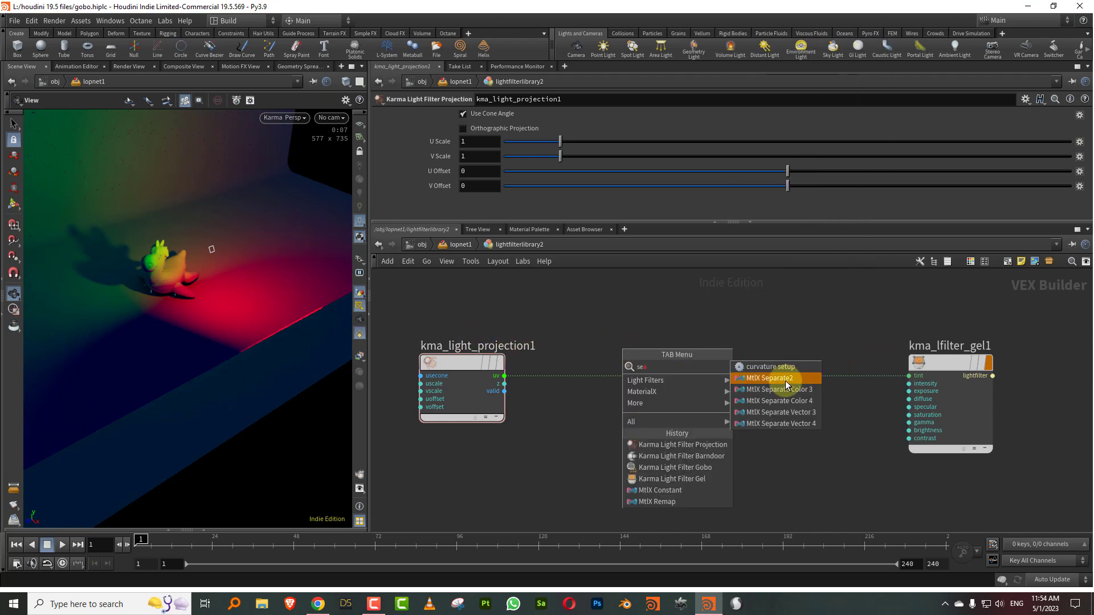
click(784, 384)
click(641, 416)
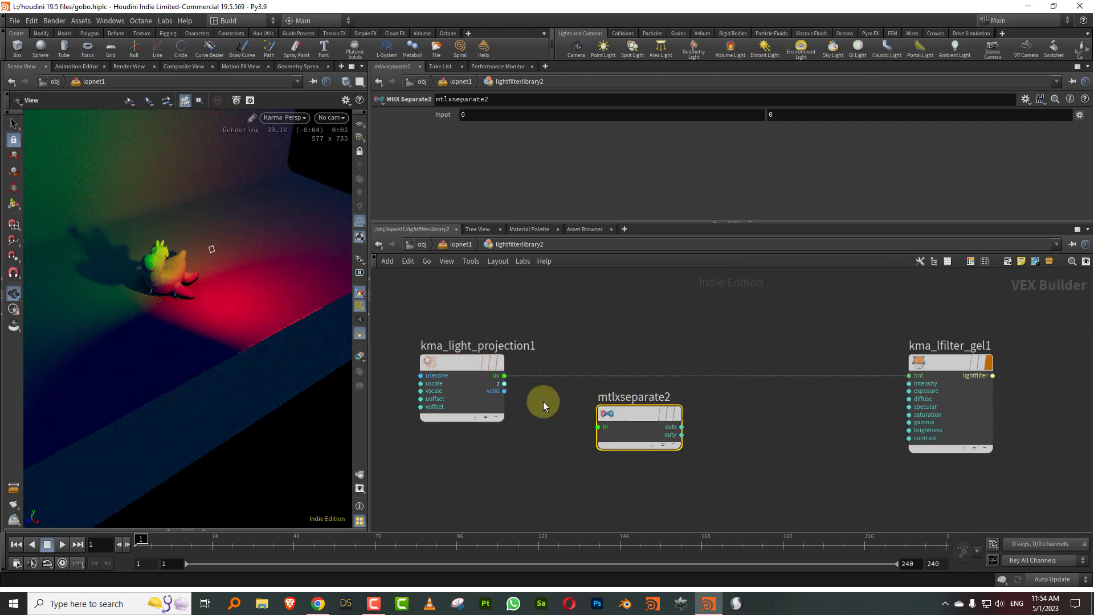
click(505, 376)
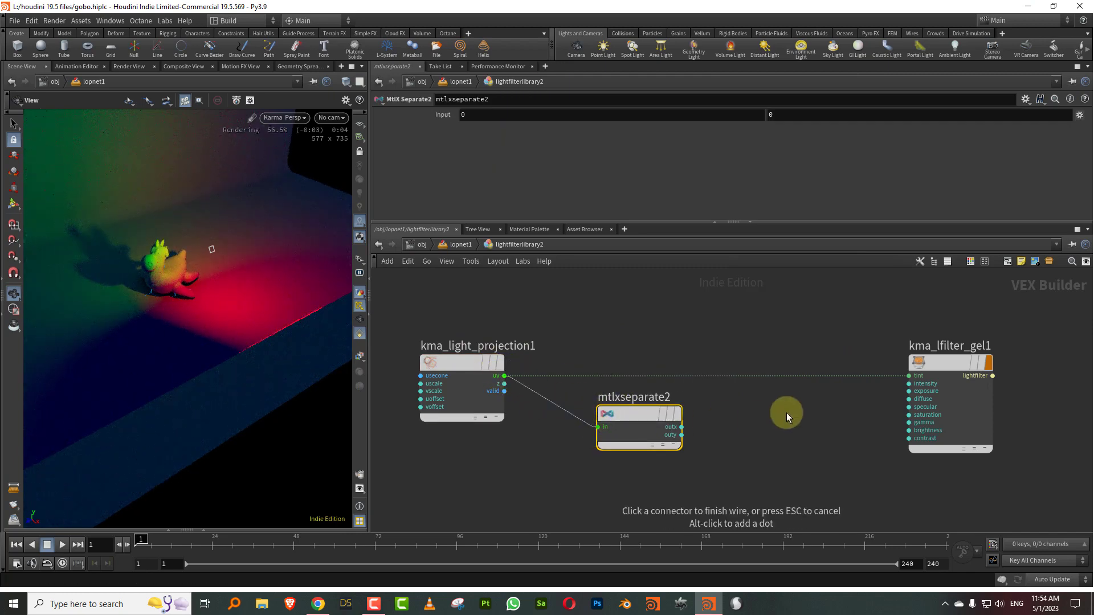
drag(605, 419, 808, 364)
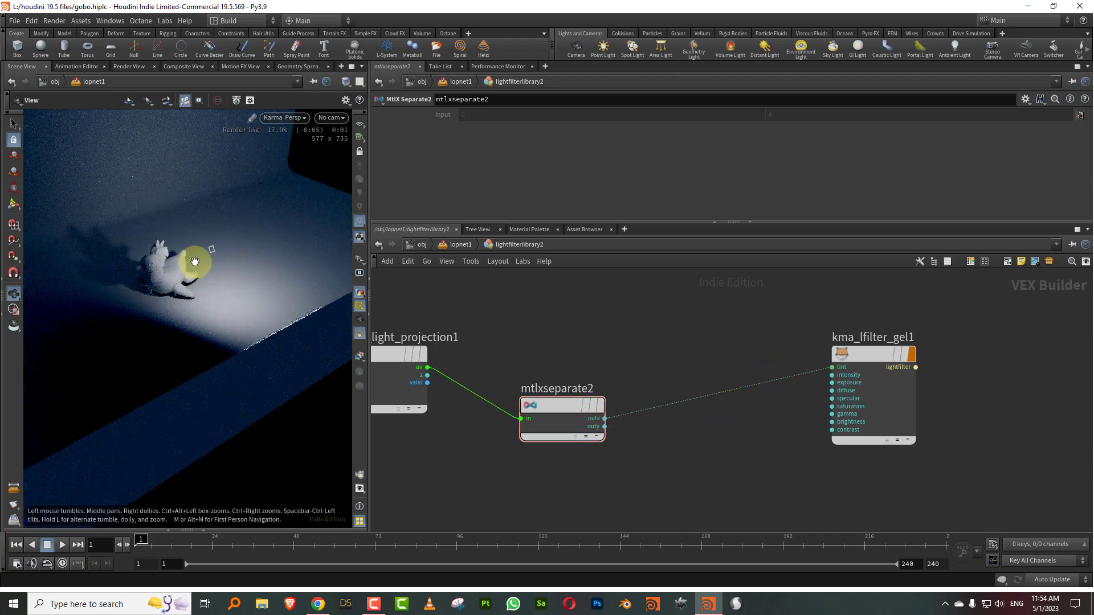
drag(559, 401, 542, 350)
Step: Drive kma_lfilter_gel1's tint with mtlxseparate2's outx instead of outy
click(586, 374)
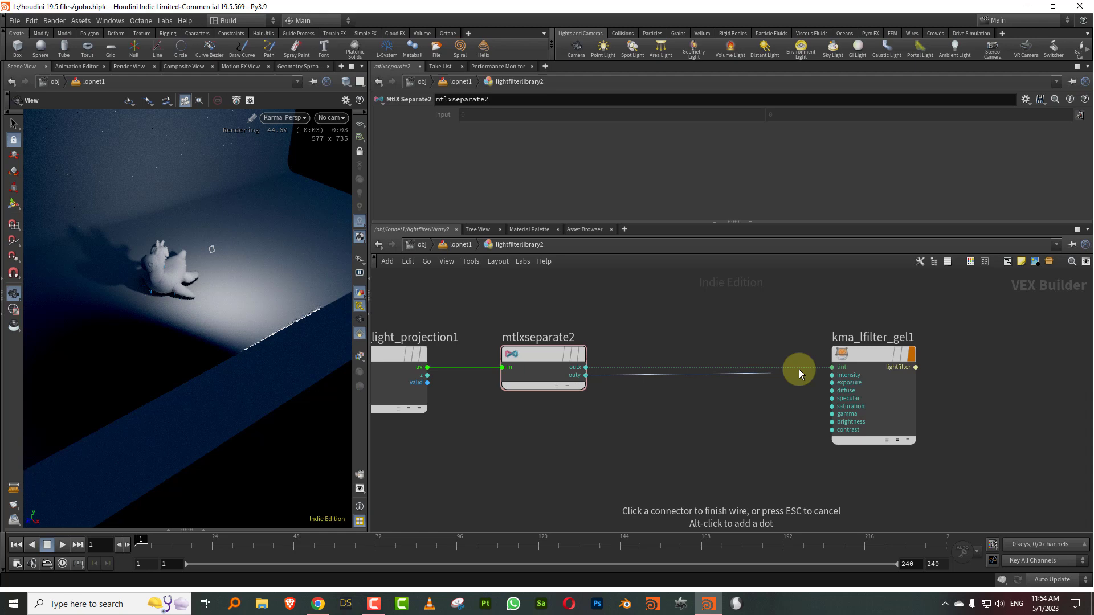
click(803, 368)
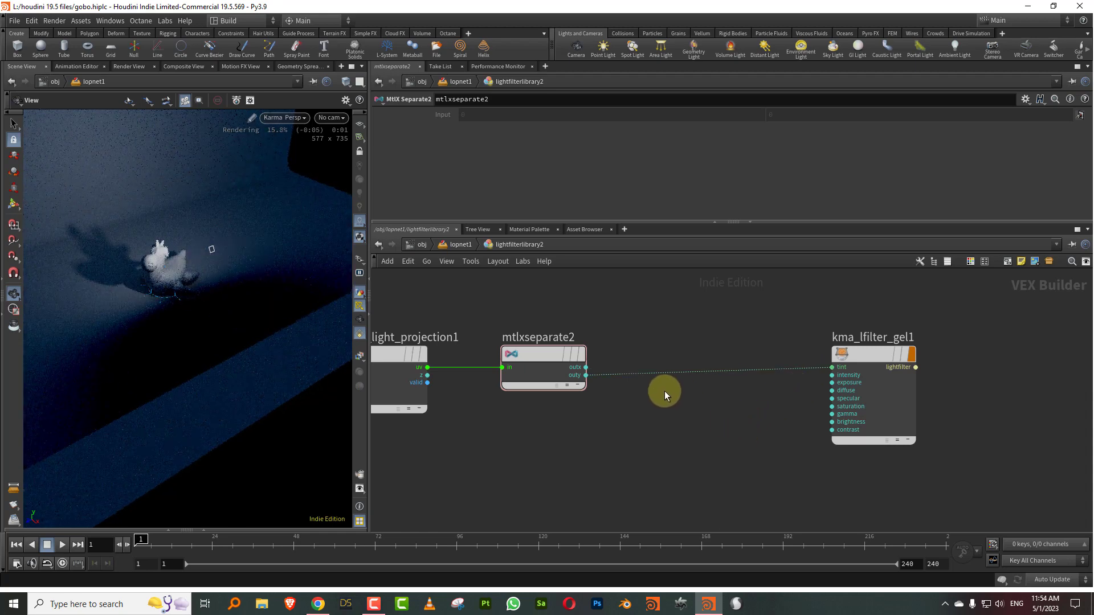
click(586, 367)
click(832, 367)
drag(576, 352, 548, 351)
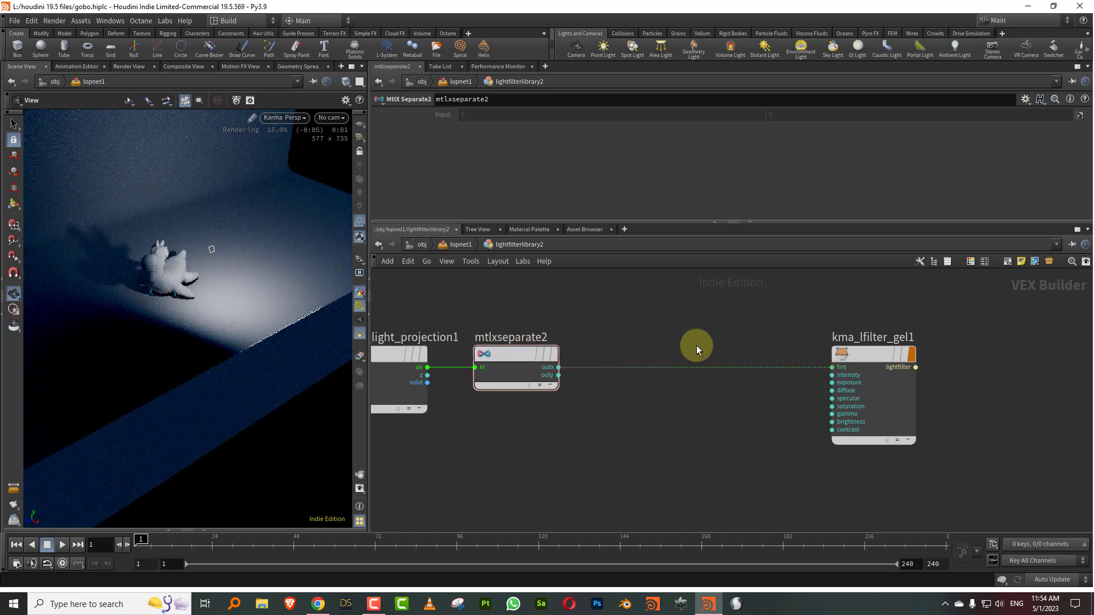
drag(903, 354, 980, 354)
key(Tab)
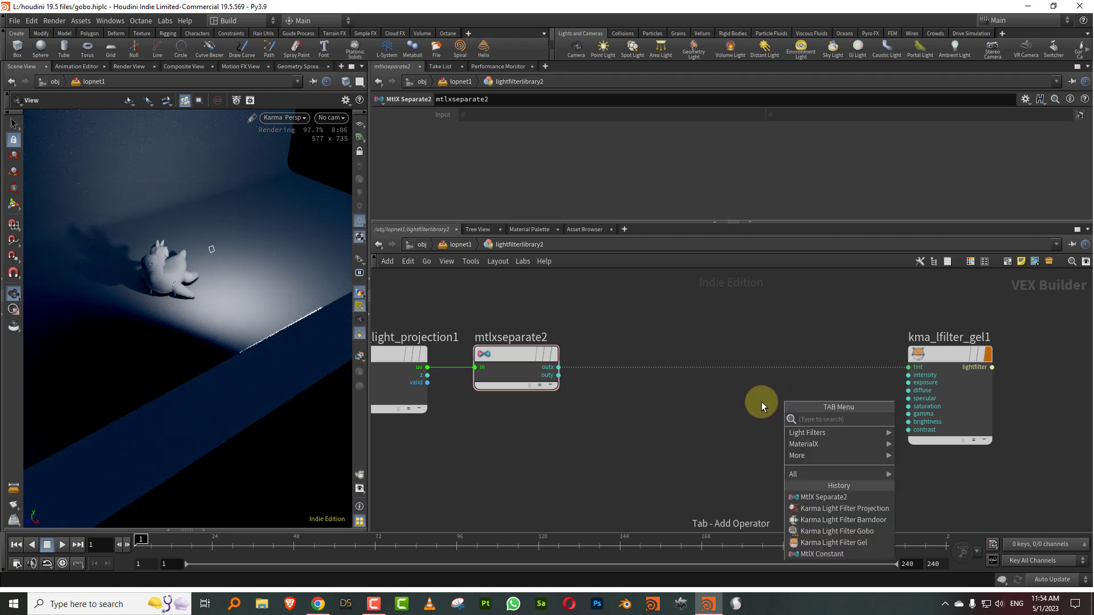
Step: Splice an MtlX Float Cubic Ramp between outx and the gel tint
text(float)
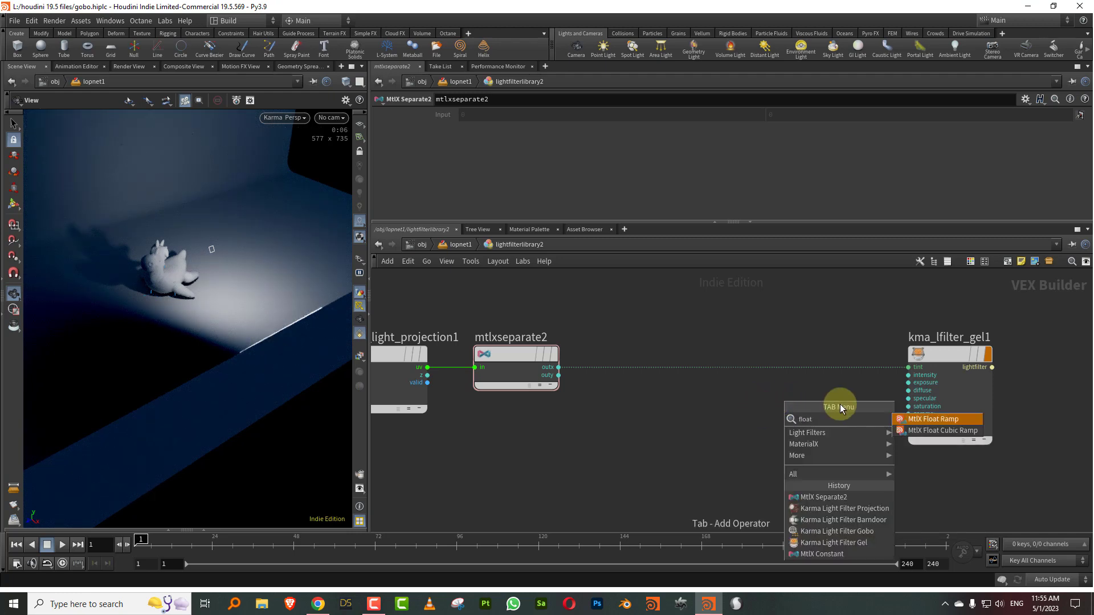
click(962, 429)
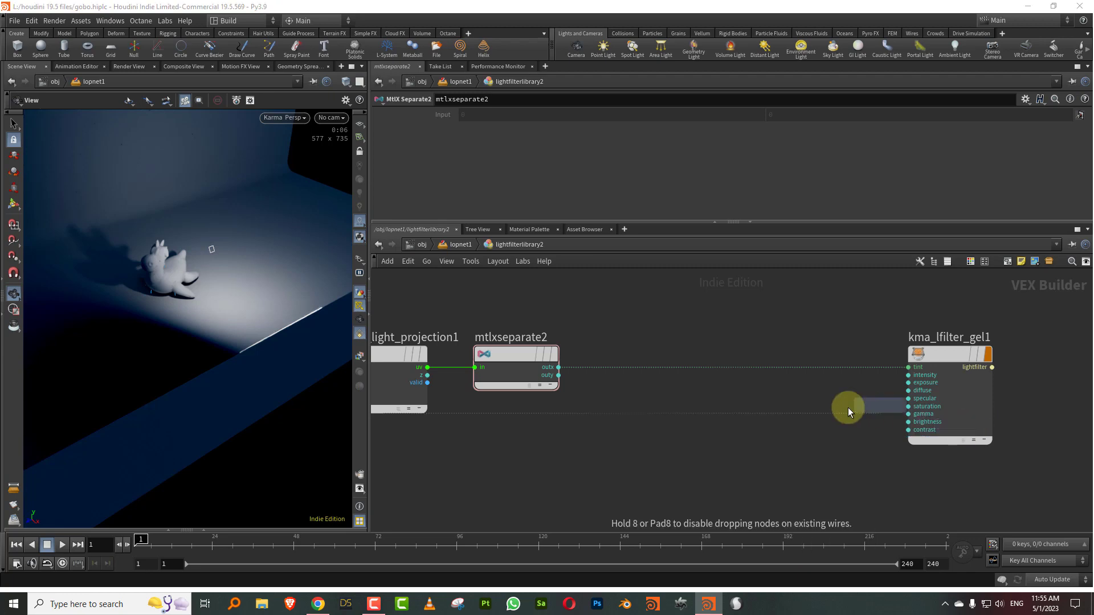
click(690, 408)
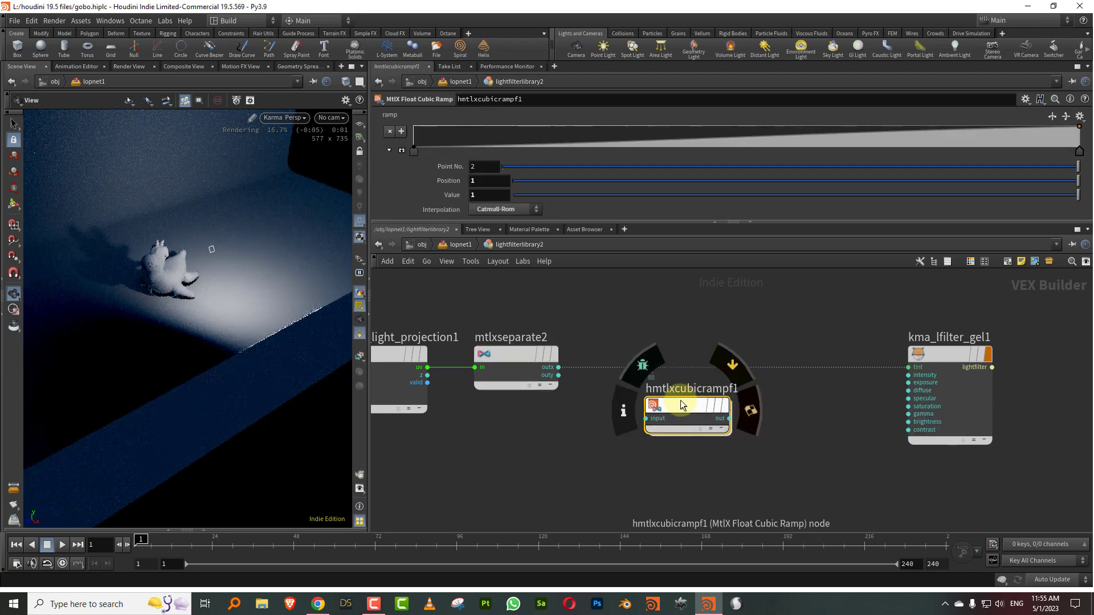
drag(691, 404, 706, 369)
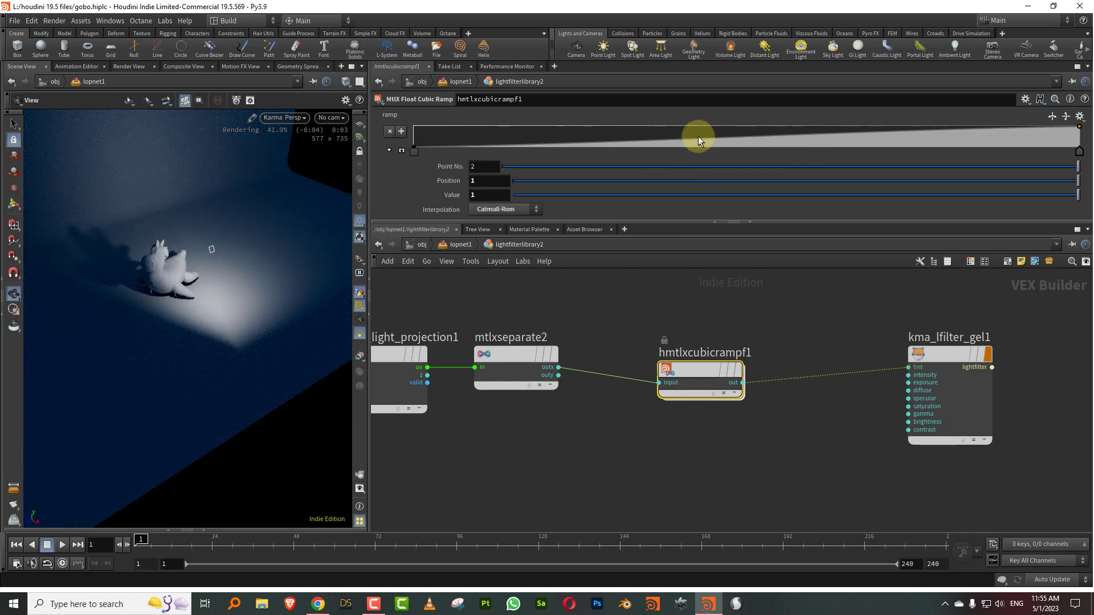
Step: Add ramp points and drop the curve's start and end values to zero
click(749, 126)
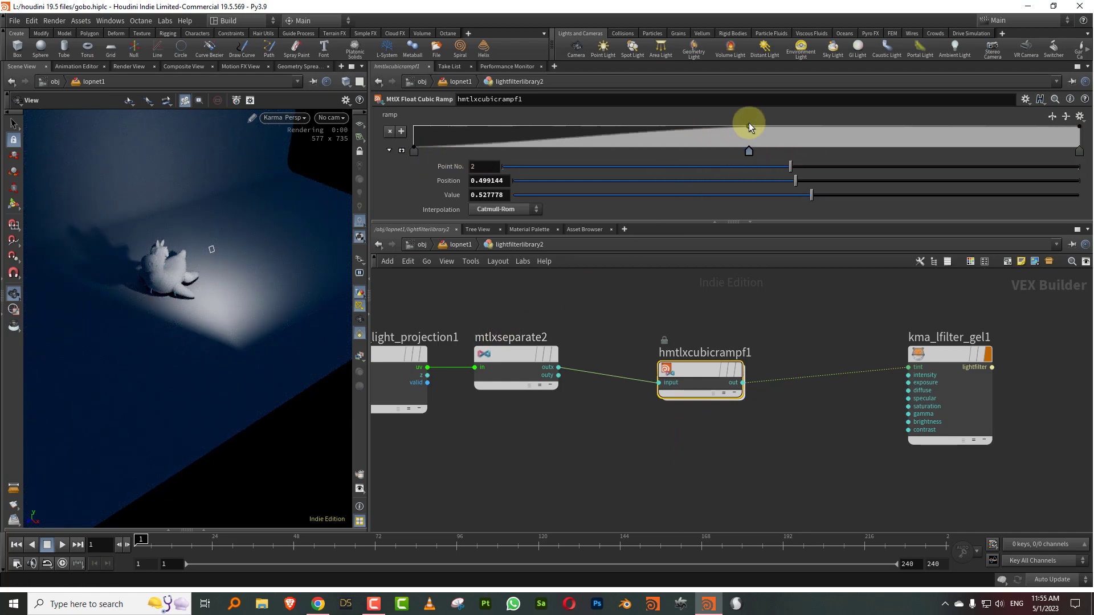
click(678, 131)
drag(679, 131, 620, 180)
drag(751, 165, 760, 183)
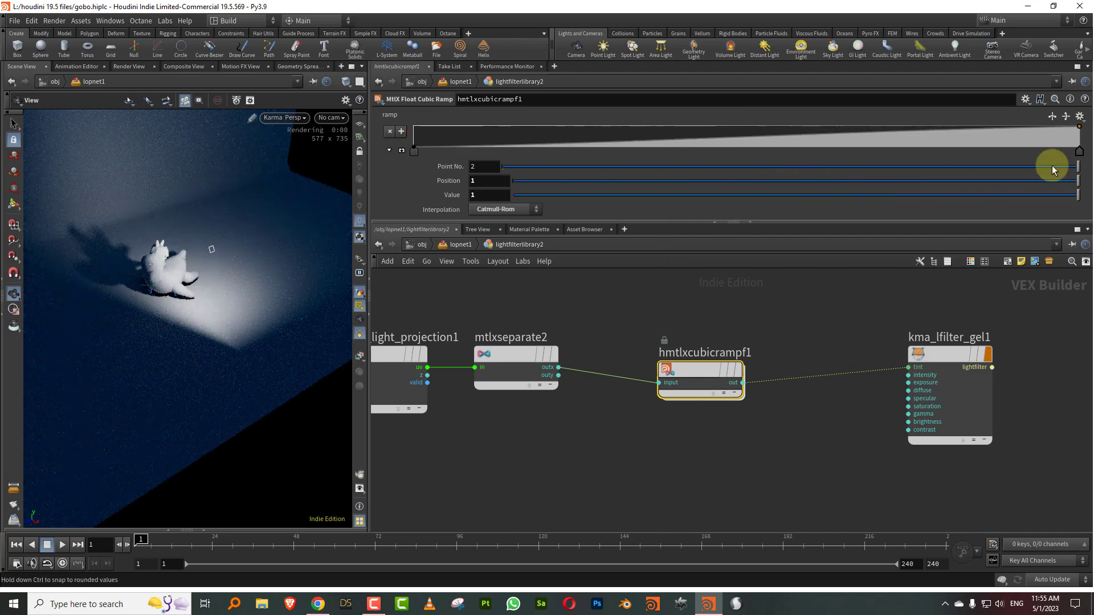
drag(1079, 127, 1080, 154)
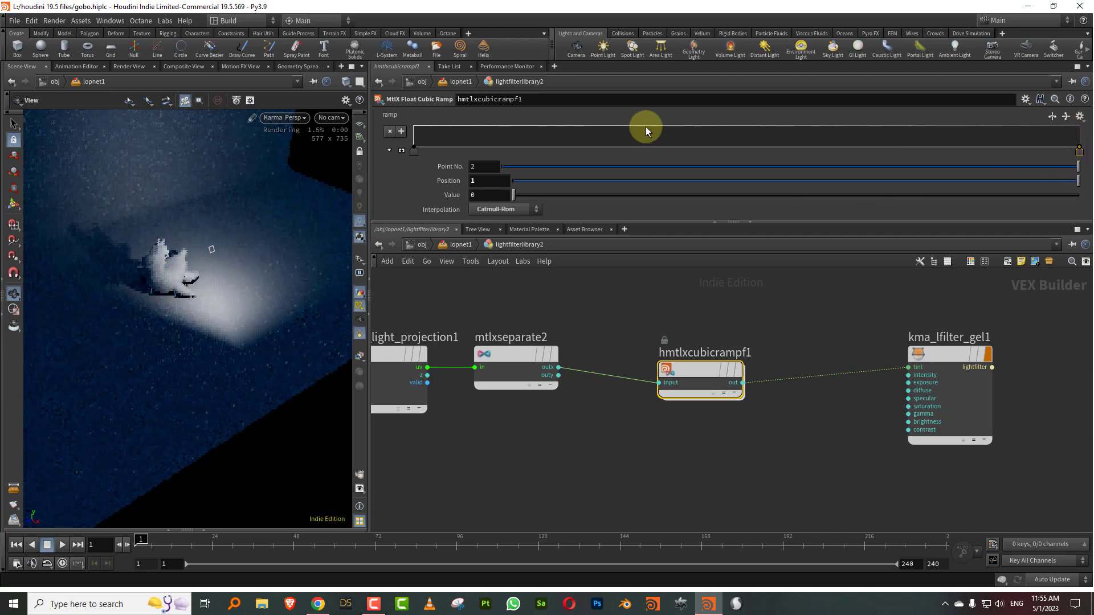
Step: Add full-value points across the middle of the ramp to form a raised band
click(624, 135)
drag(624, 135, 625, 126)
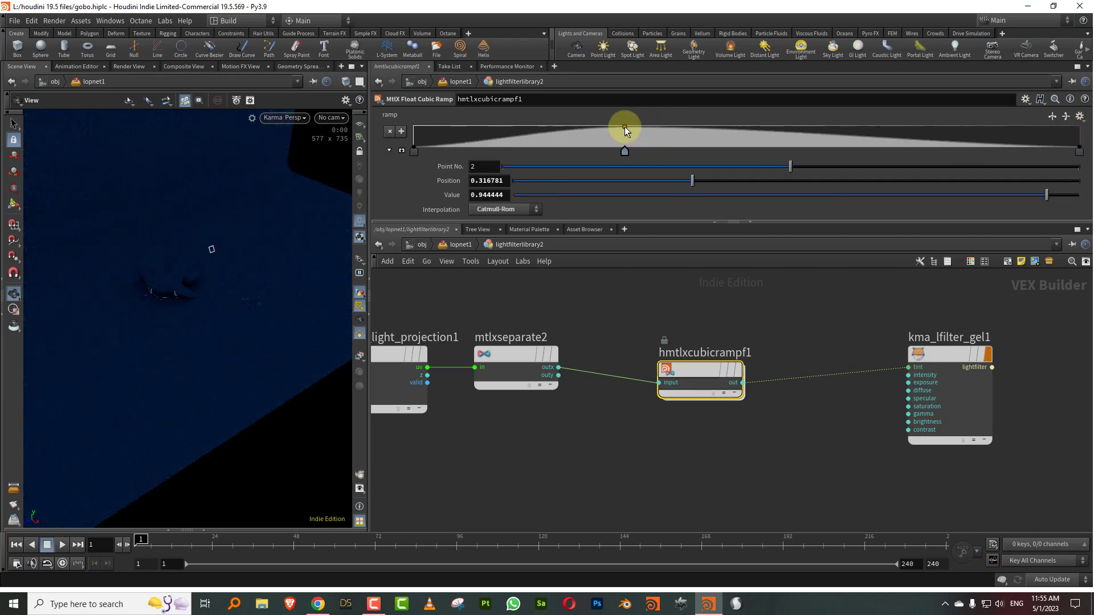
click(853, 141)
drag(856, 125, 855, 122)
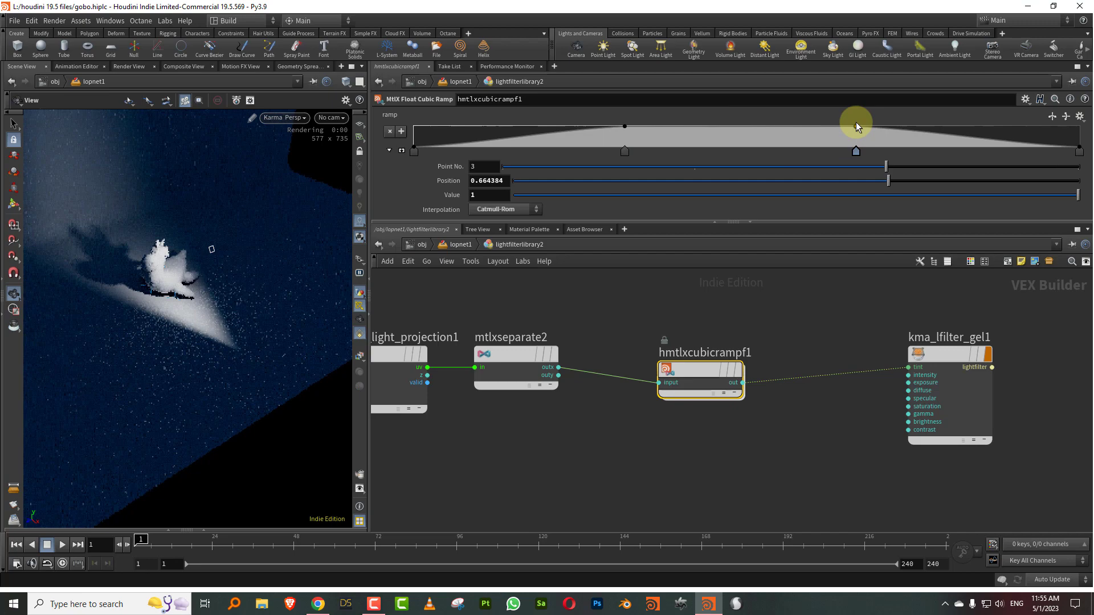
click(556, 141)
click(923, 144)
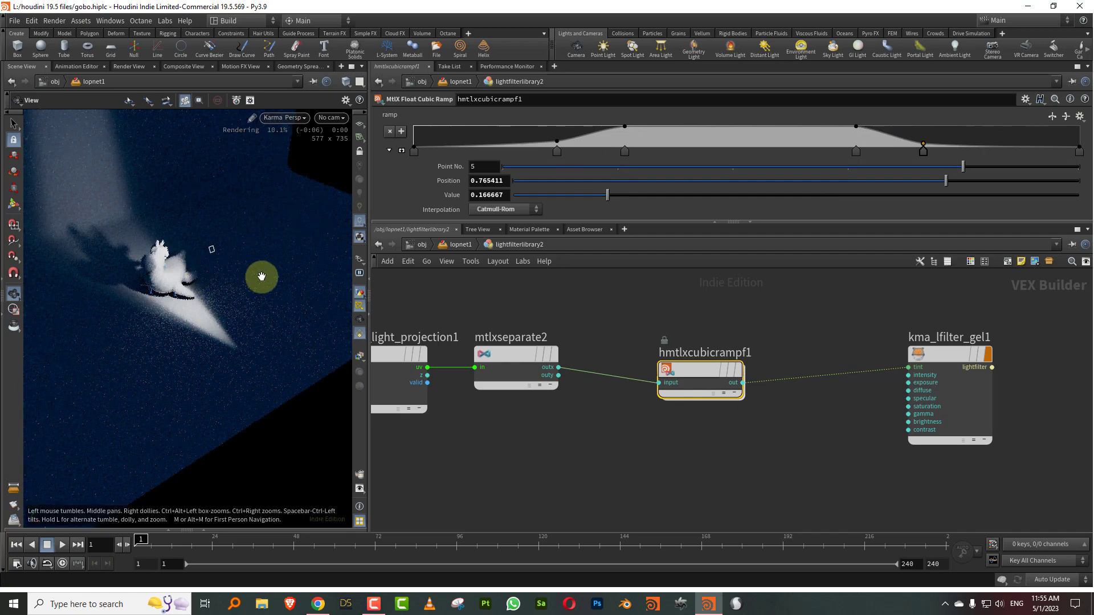
drag(261, 276, 233, 286)
Step: Lower kma_light_projection1's U Scale to about 0.92 and make it orthographic
drag(440, 300, 382, 391)
middle_drag(456, 300, 596, 299)
mouse_move(530, 356)
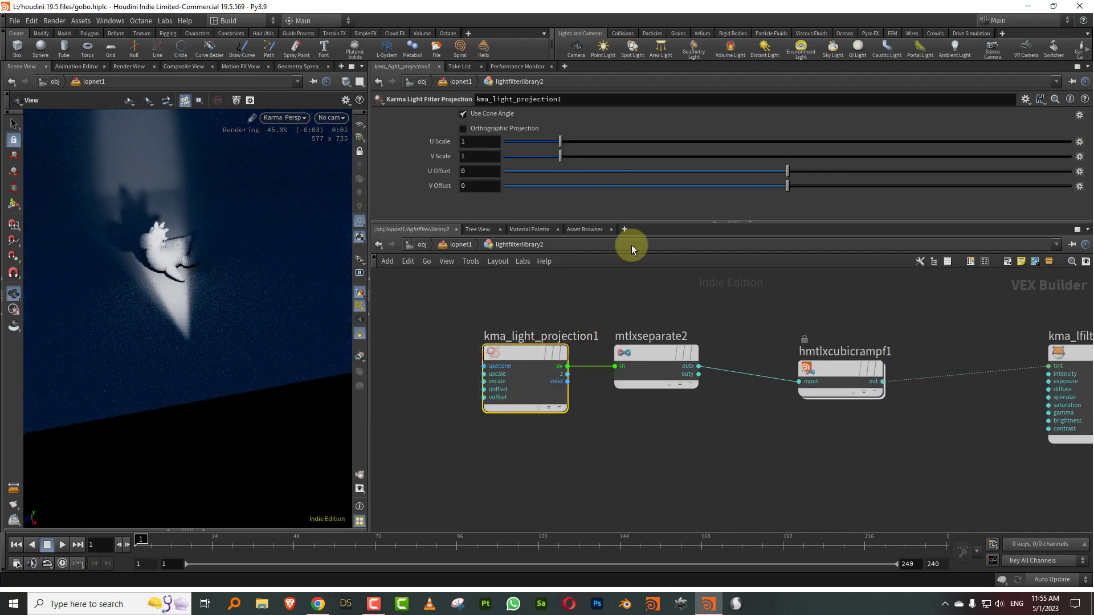
drag(558, 143, 649, 141)
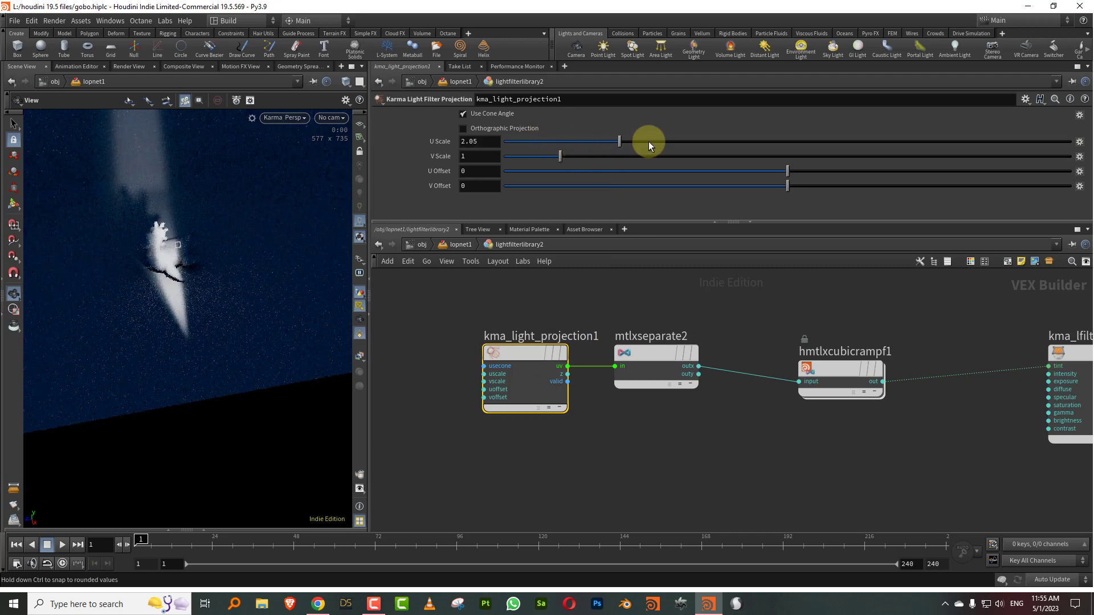
mouse_move(547, 138)
mouse_down()
mouse_move(501, 128)
mouse_move(528, 142)
mouse_move(595, 142)
mouse_move(587, 173)
mouse_move(594, 140)
mouse_move(539, 140)
mouse_move(571, 142)
mouse_move(556, 141)
mouse_up()
click(500, 128)
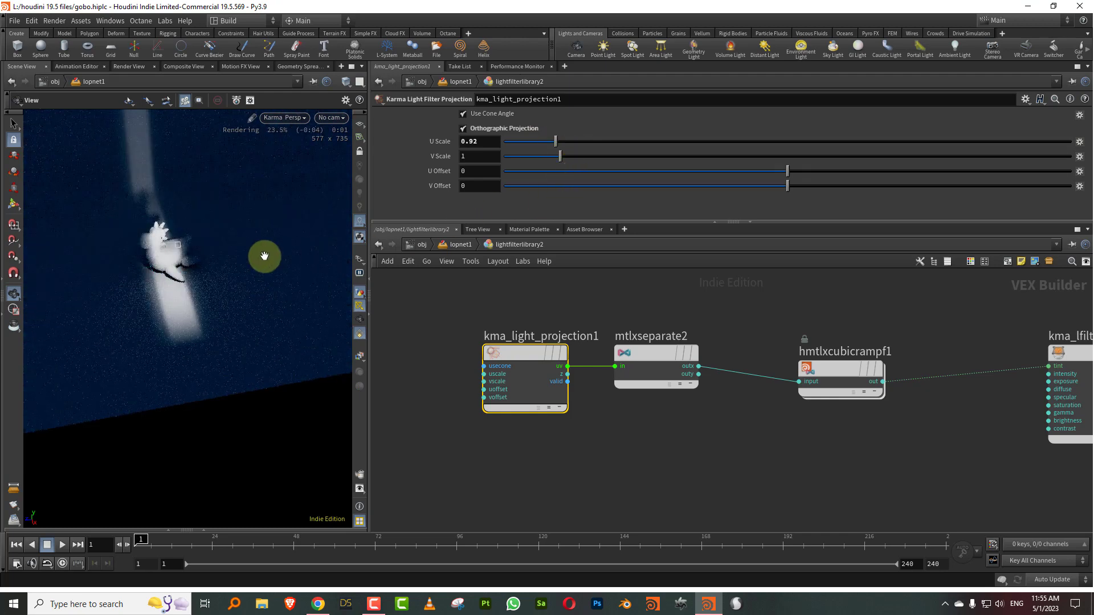
Step: Feed hmtlxcubicrampf1 from mtlxseparate2's outy instead of outx
middle_drag(717, 290, 616, 289)
click(597, 374)
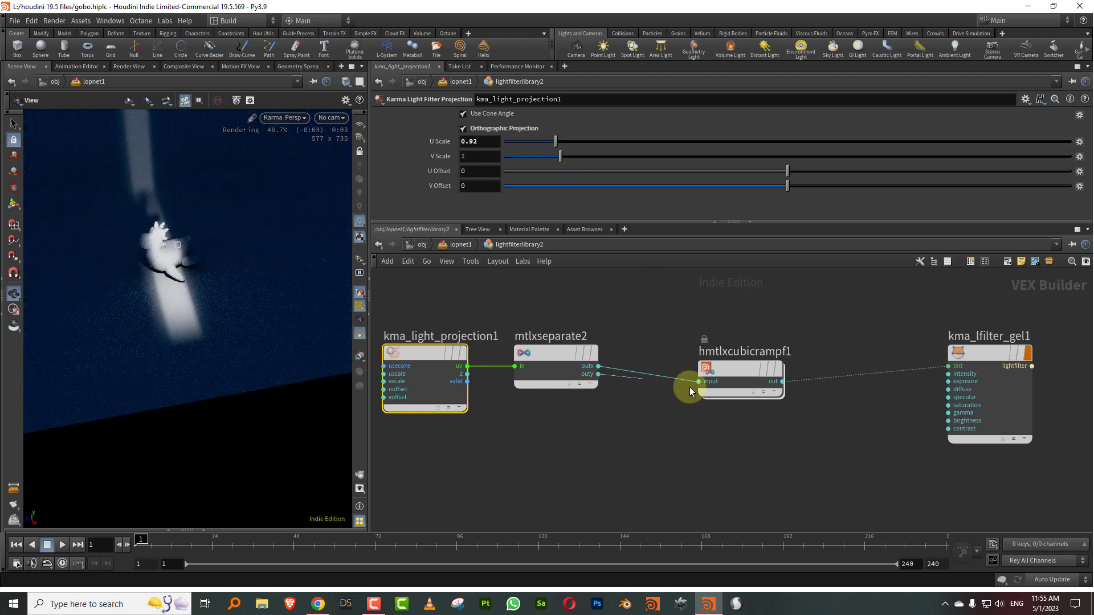
click(694, 381)
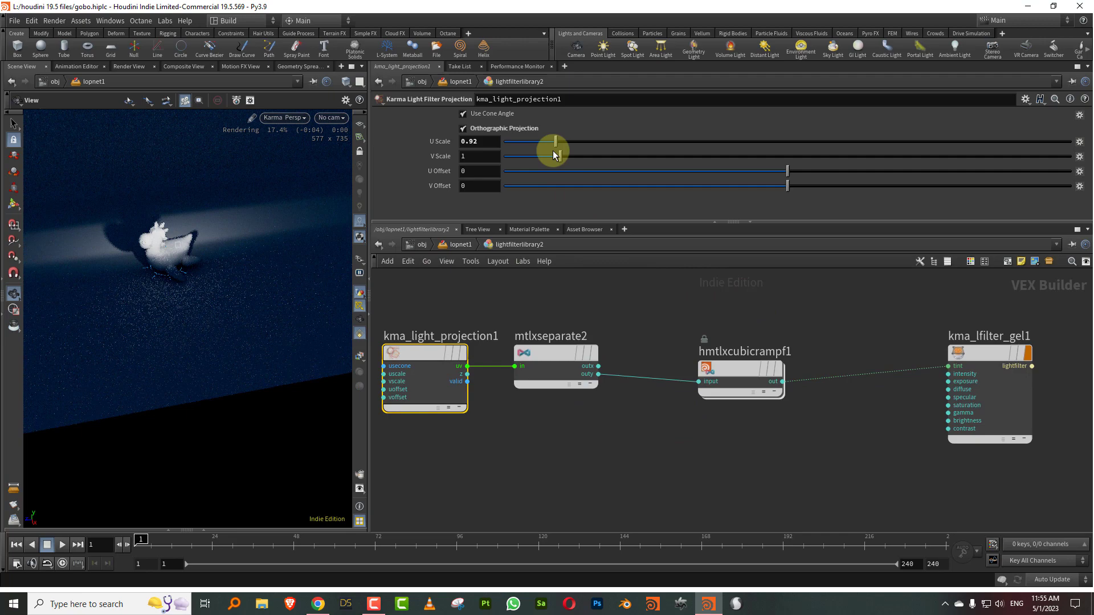
Step: Set the projection's V Scale to 1.09 and V Offset to -0.029
mouse_move(553, 150)
mouse_down()
mouse_move(622, 155)
mouse_move(552, 156)
mouse_move(565, 156)
mouse_up()
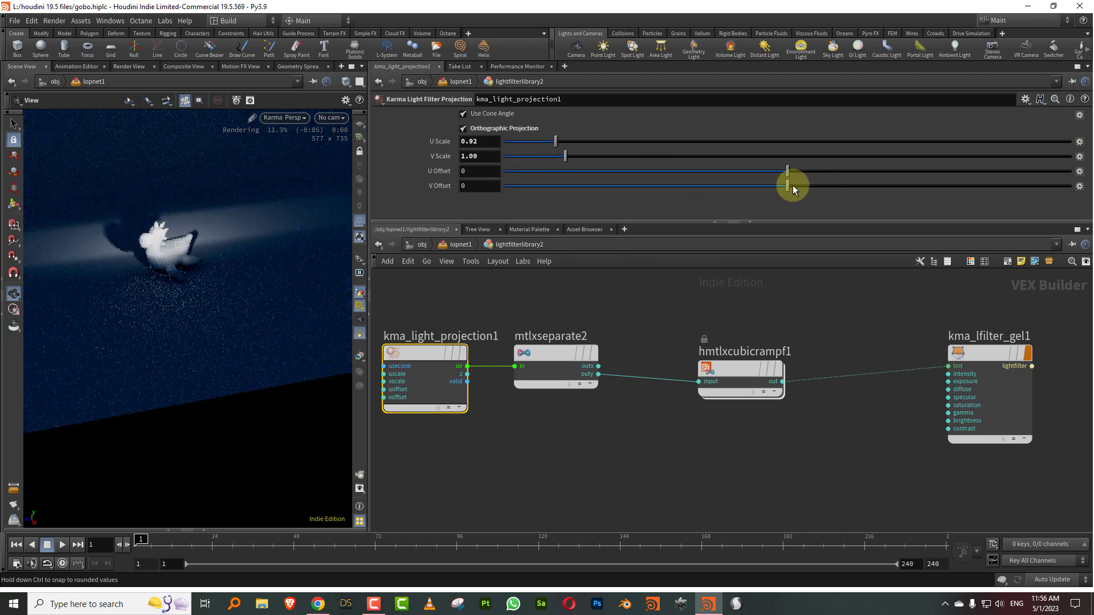
mouse_move(792, 186)
mouse_down()
mouse_move(828, 187)
mouse_move(743, 189)
mouse_move(778, 185)
mouse_up()
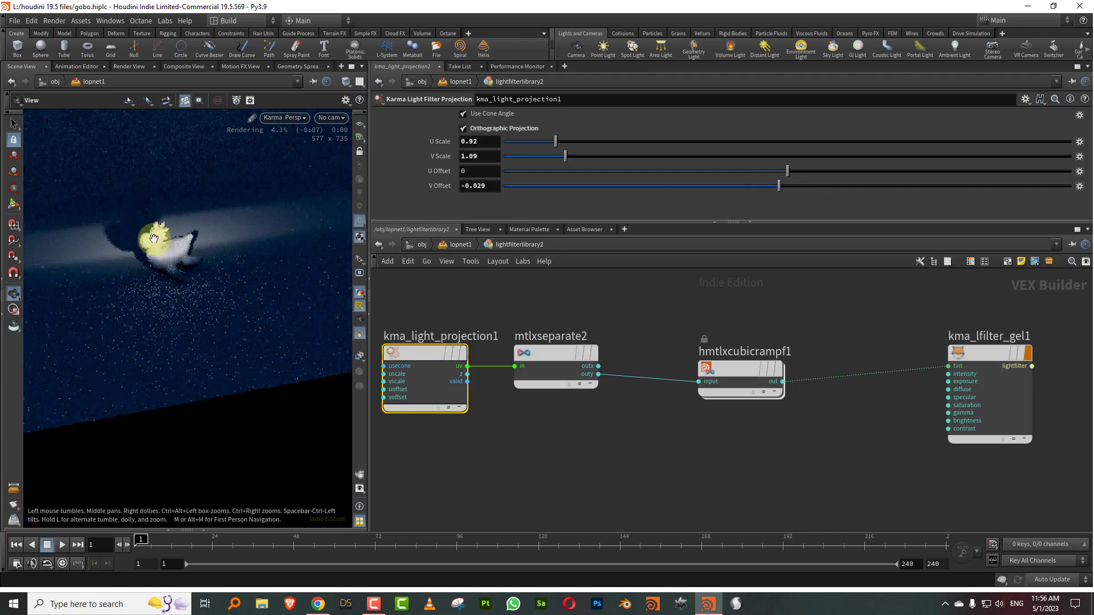
drag(161, 237, 315, 231)
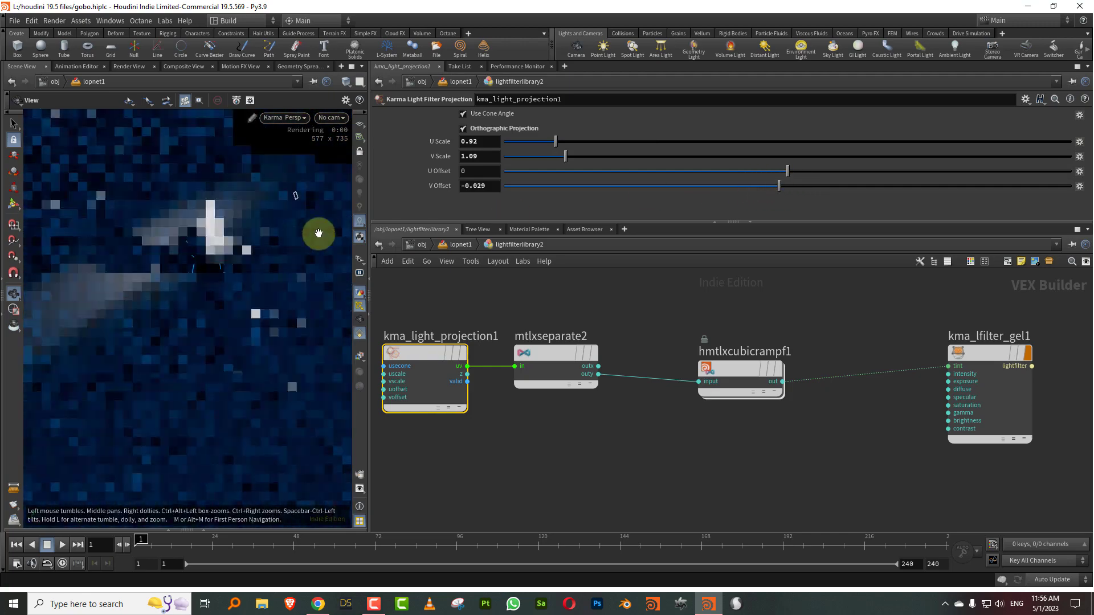
scroll(215, 288, up, 5)
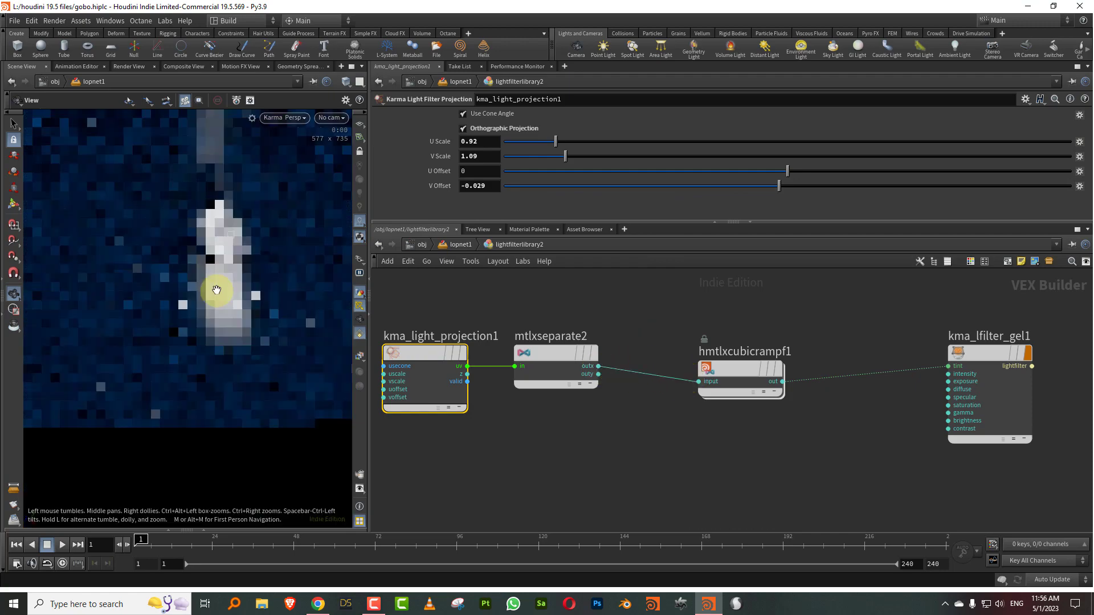
drag(228, 287, 248, 288)
Step: Insert an MtlX Color Ramp between the cubic ramp and the gel filter
middle_drag(867, 311, 719, 300)
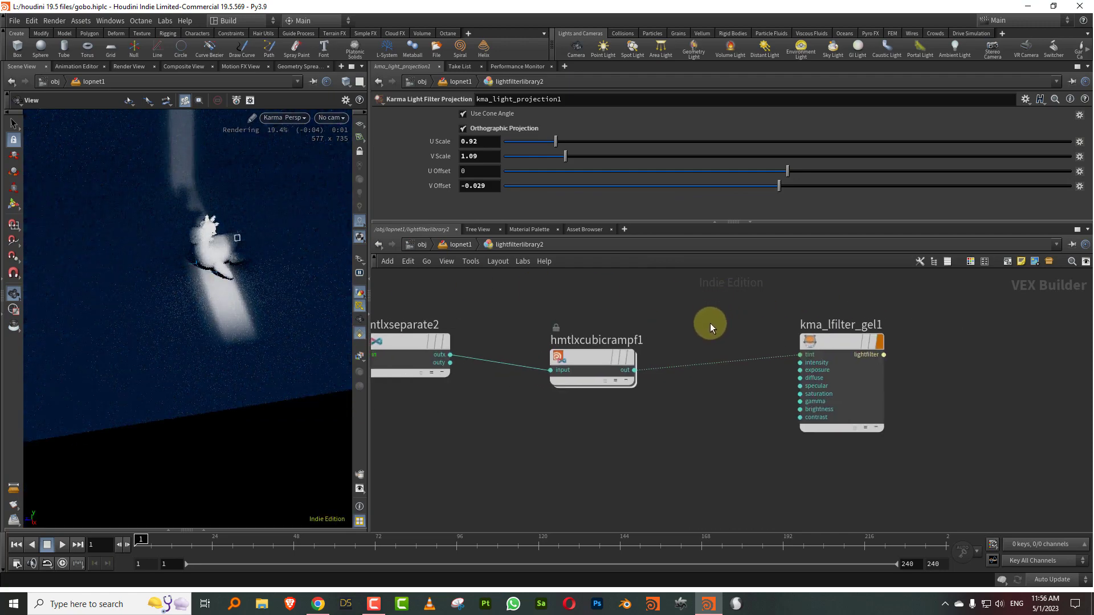
key(Tab)
text(c)
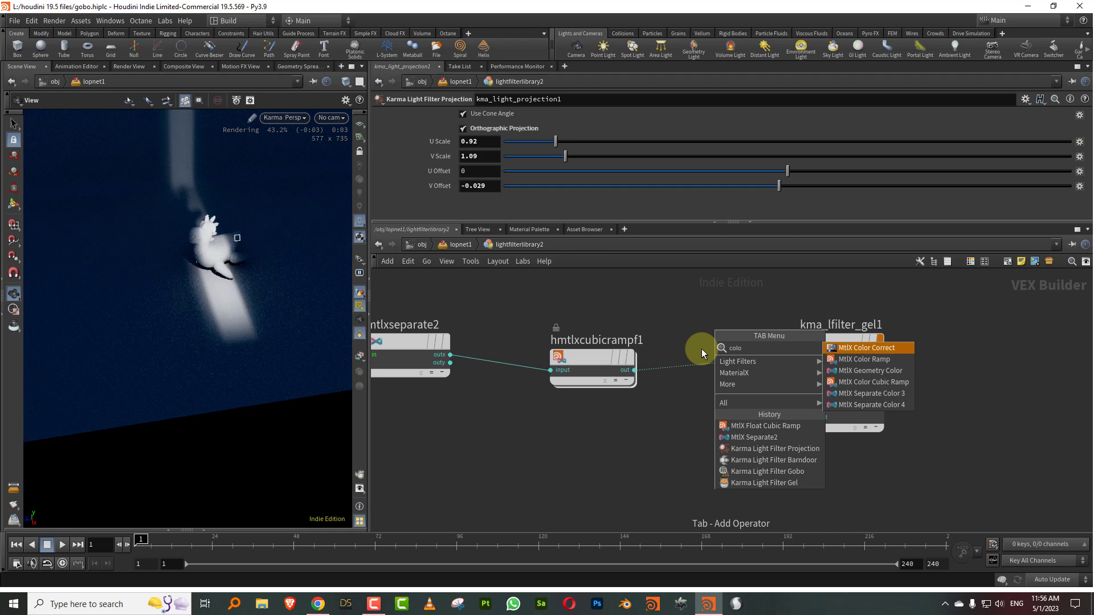
text(r)
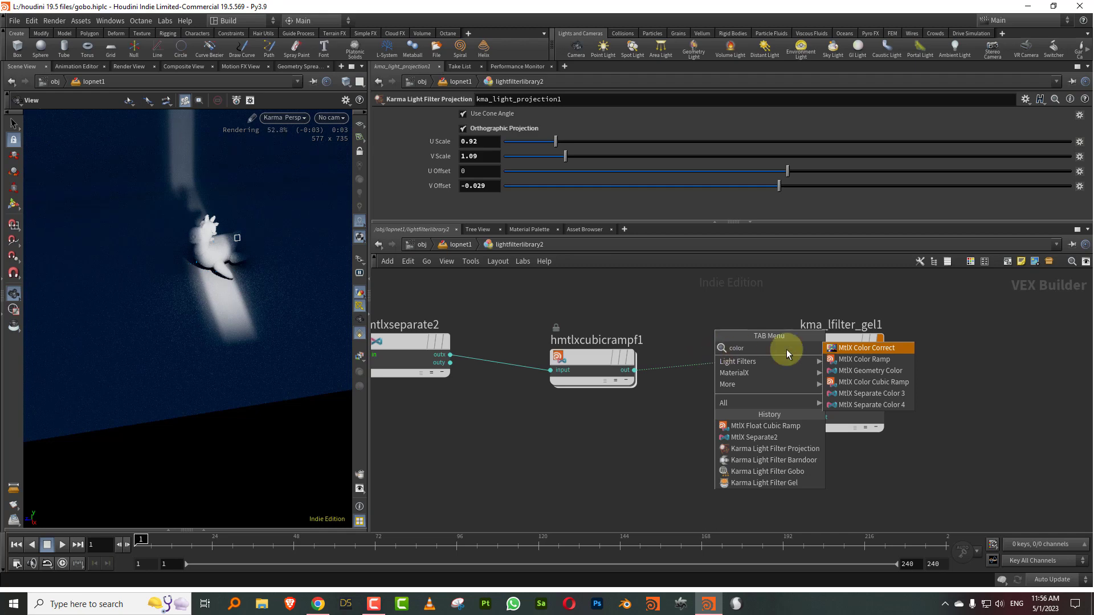
click(887, 360)
click(735, 379)
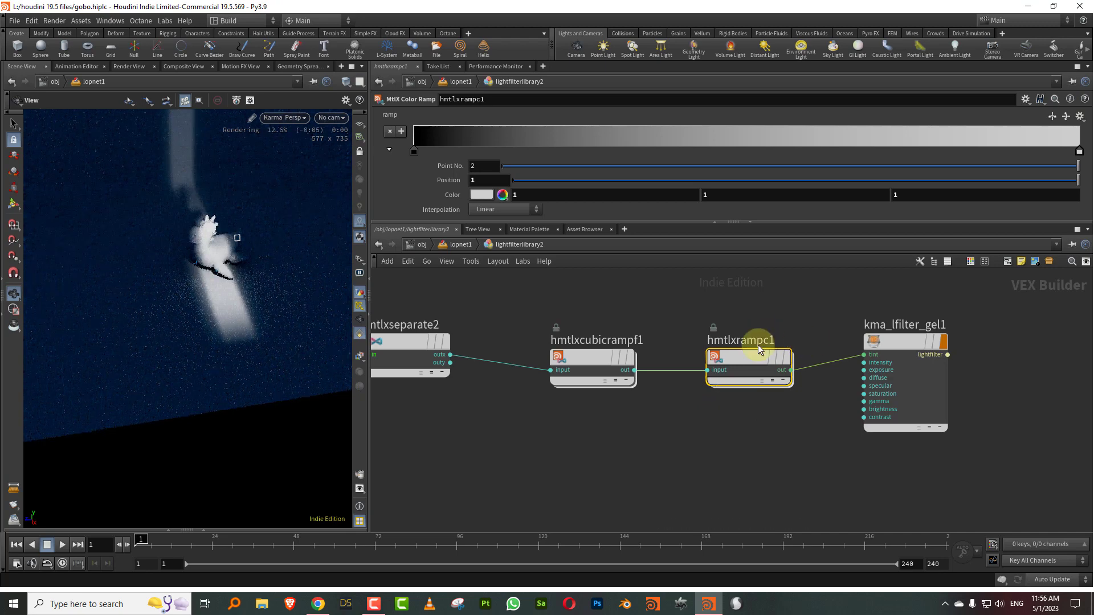
Step: Try the Plasma preset on the color ramp, then apply Two-Tone
click(1079, 116)
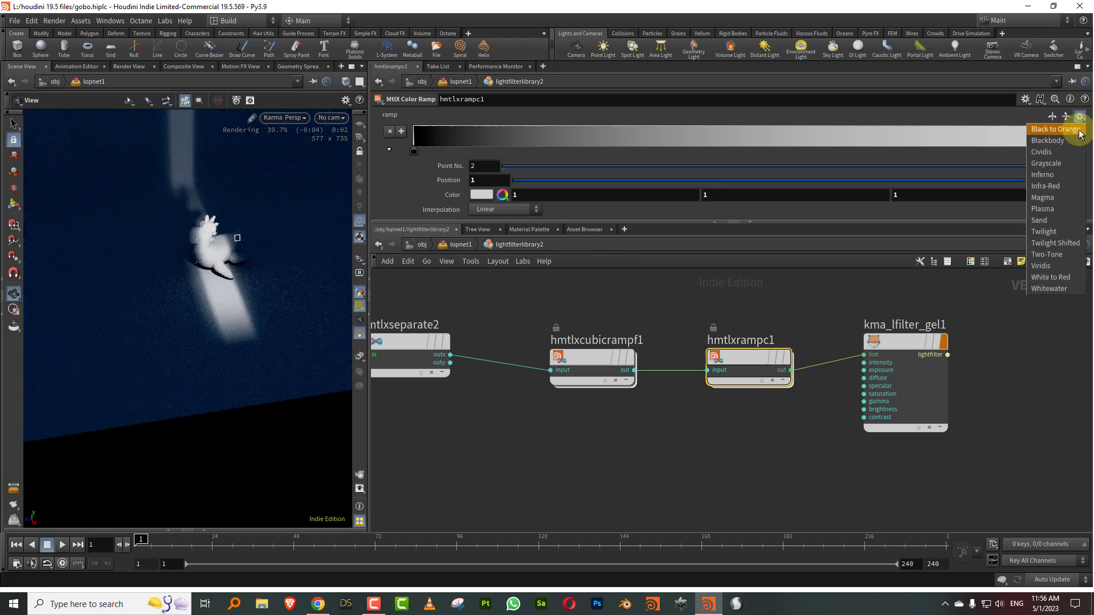
click(1062, 210)
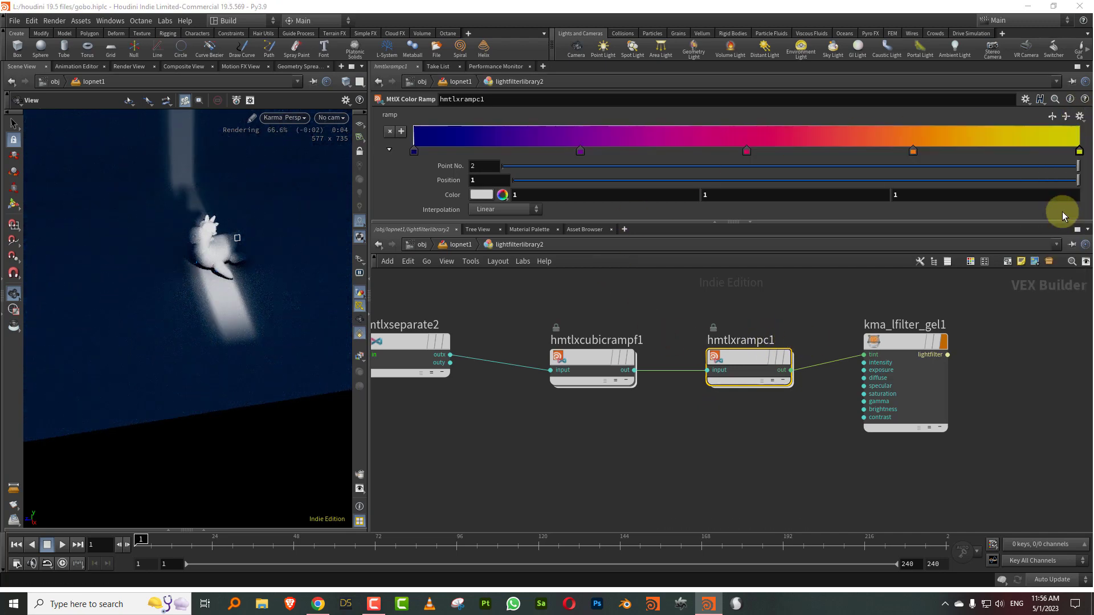
drag(234, 267, 276, 262)
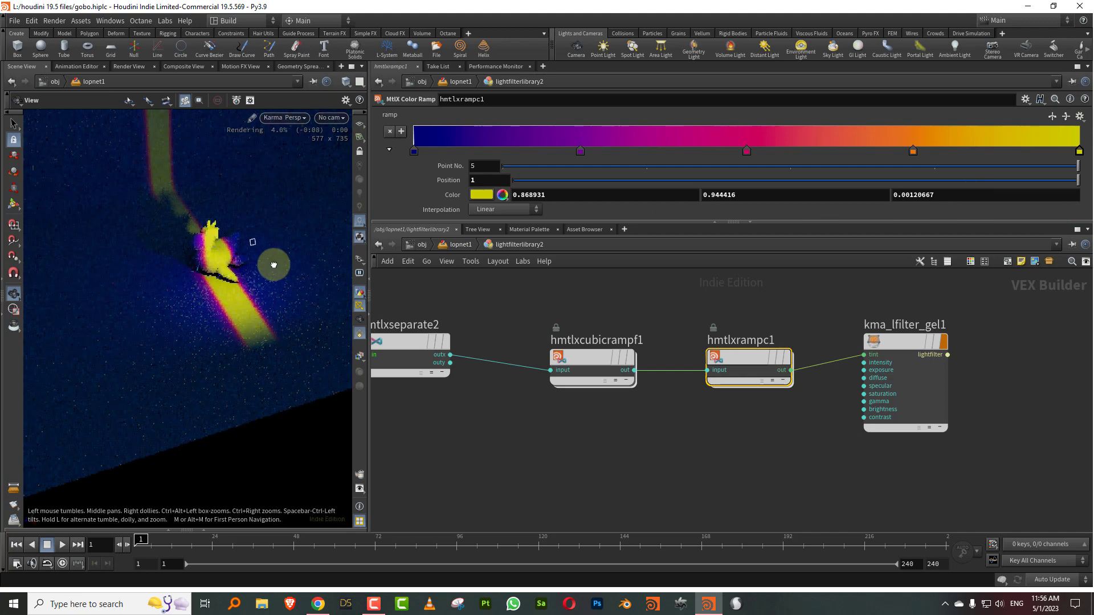
click(1079, 118)
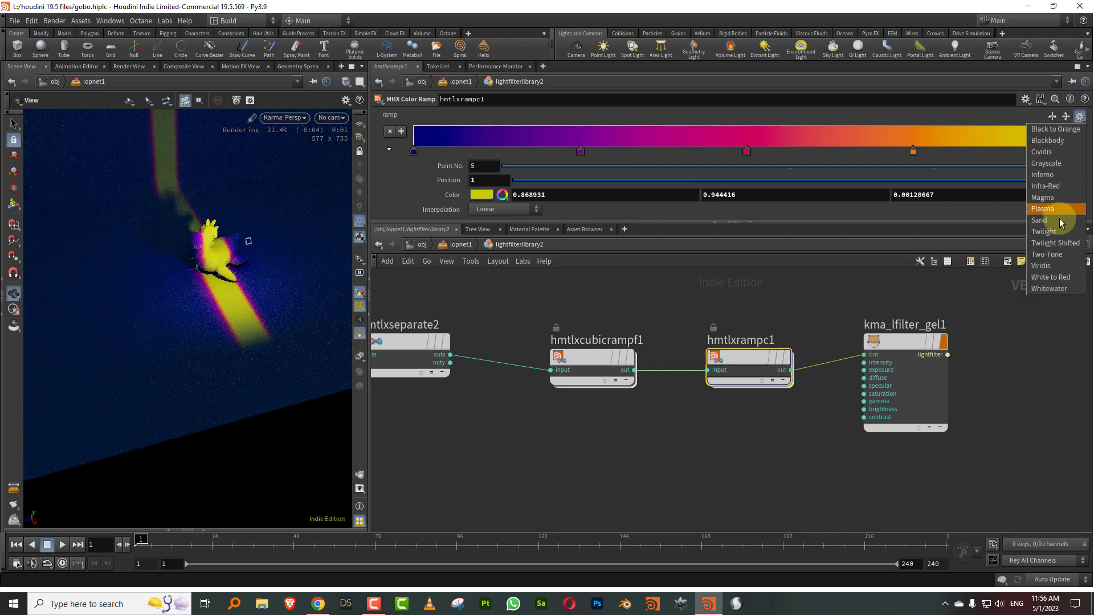
click(1059, 255)
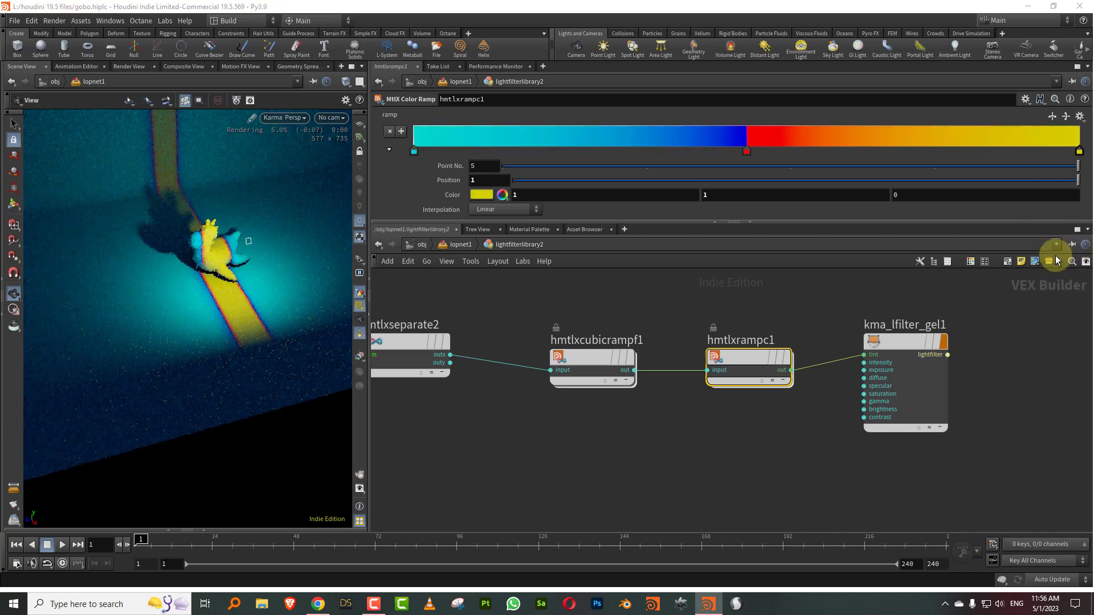
Step: Make the ramp's first key black, move the red key, and add a magenta key
click(414, 151)
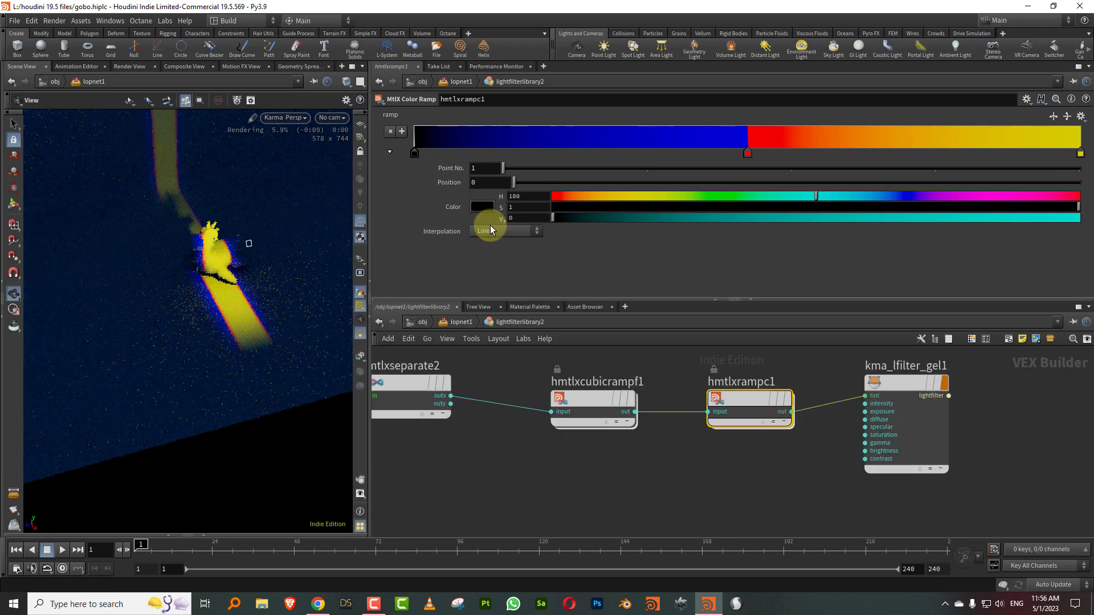
drag(749, 153, 652, 155)
click(765, 151)
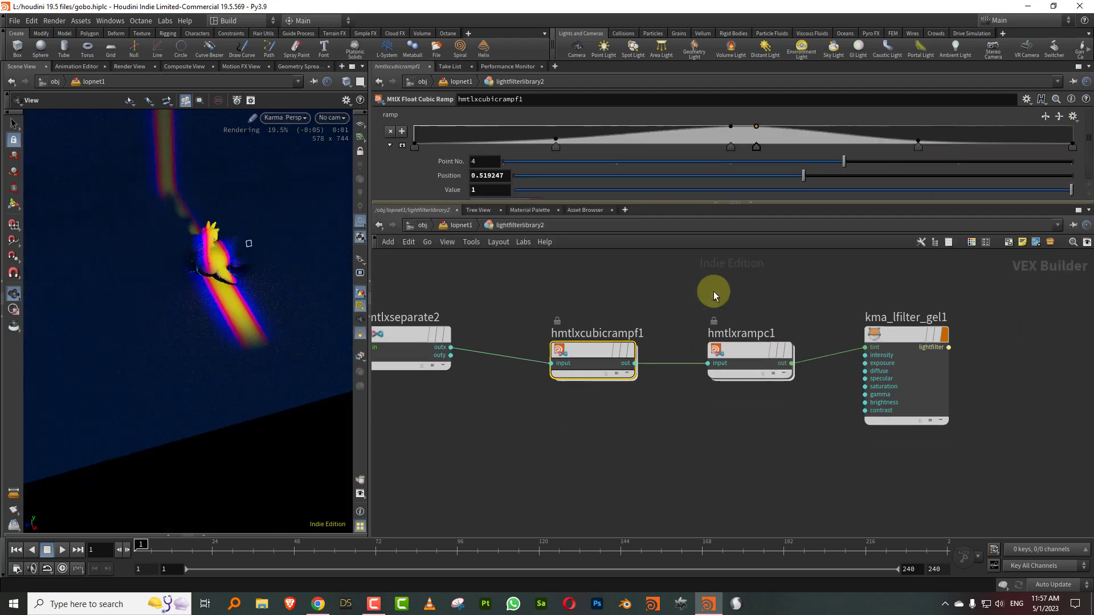
drag(694, 285, 783, 401)
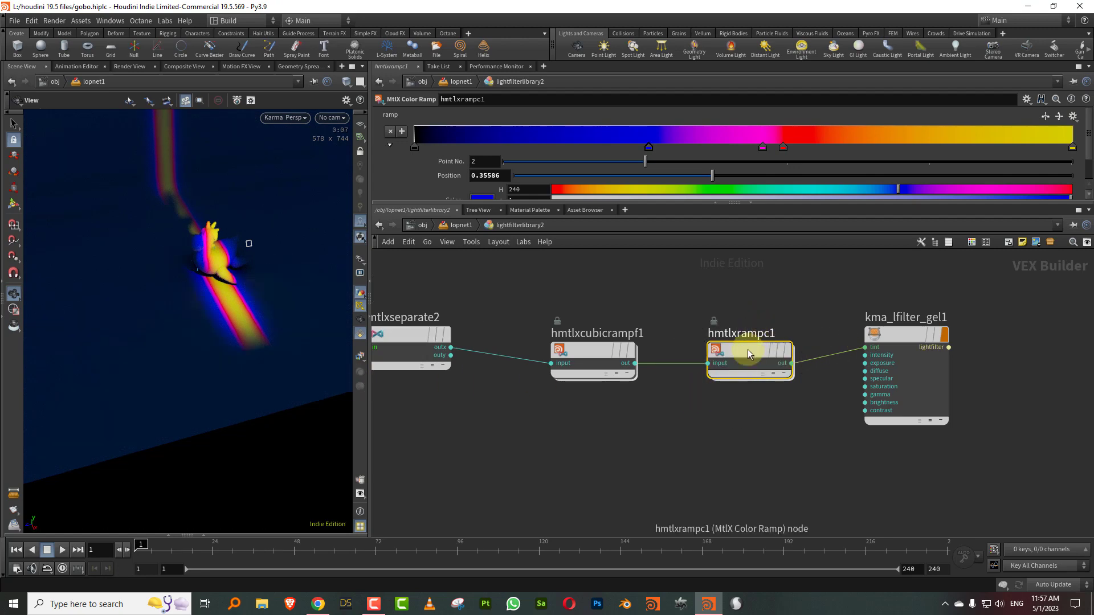
Step: Replace the color ramp with a new MtlX Color Ramp fed by outy
key(Delete)
drag(598, 353, 609, 316)
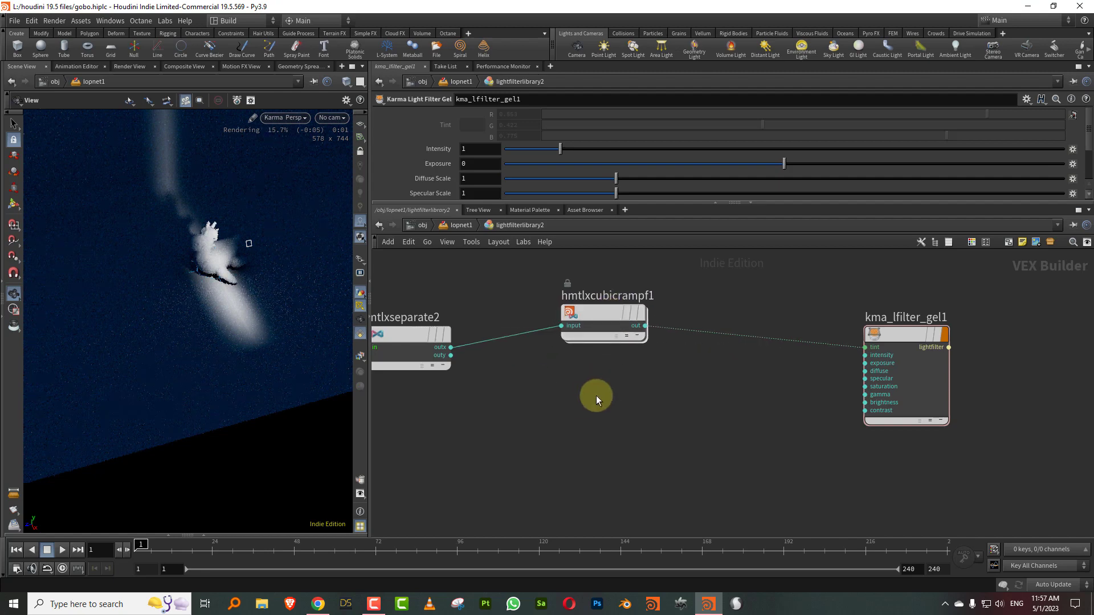
middle_drag(596, 395, 641, 361)
key(Tab)
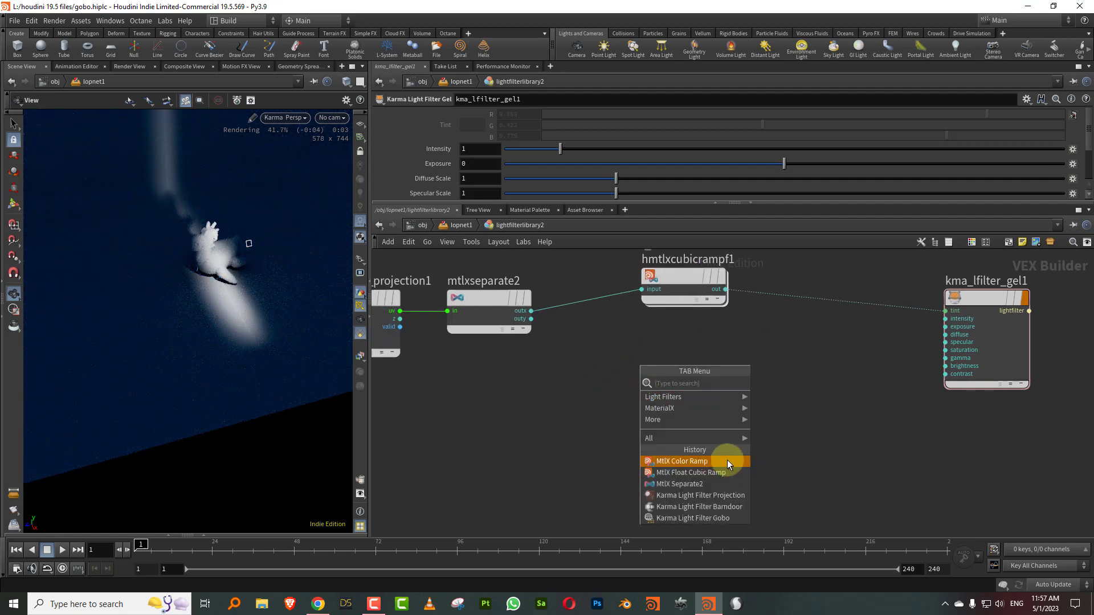
click(727, 461)
click(657, 358)
click(531, 319)
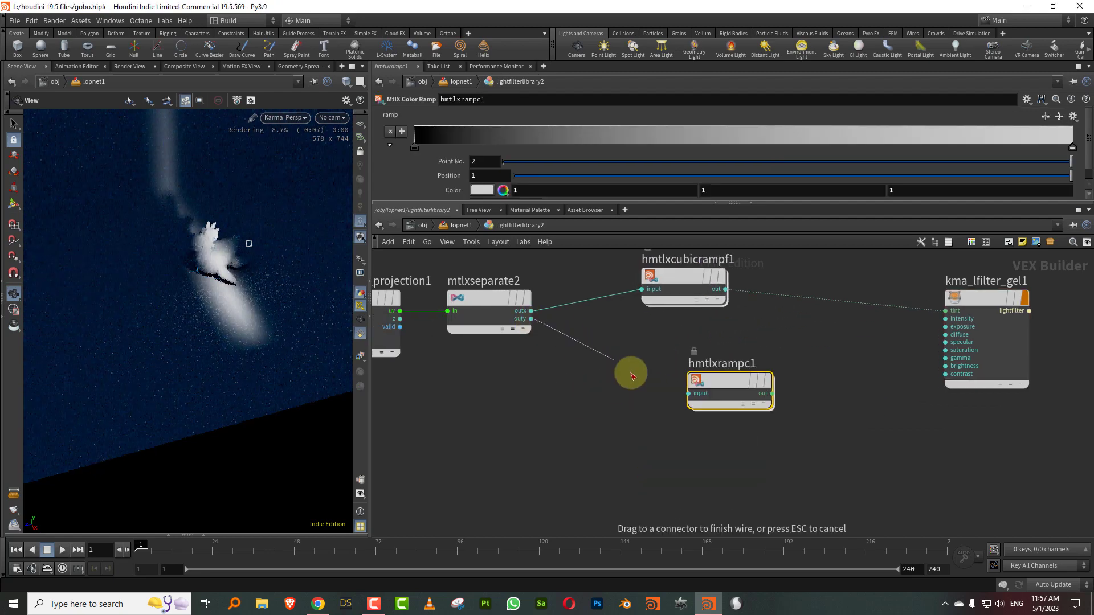
click(689, 394)
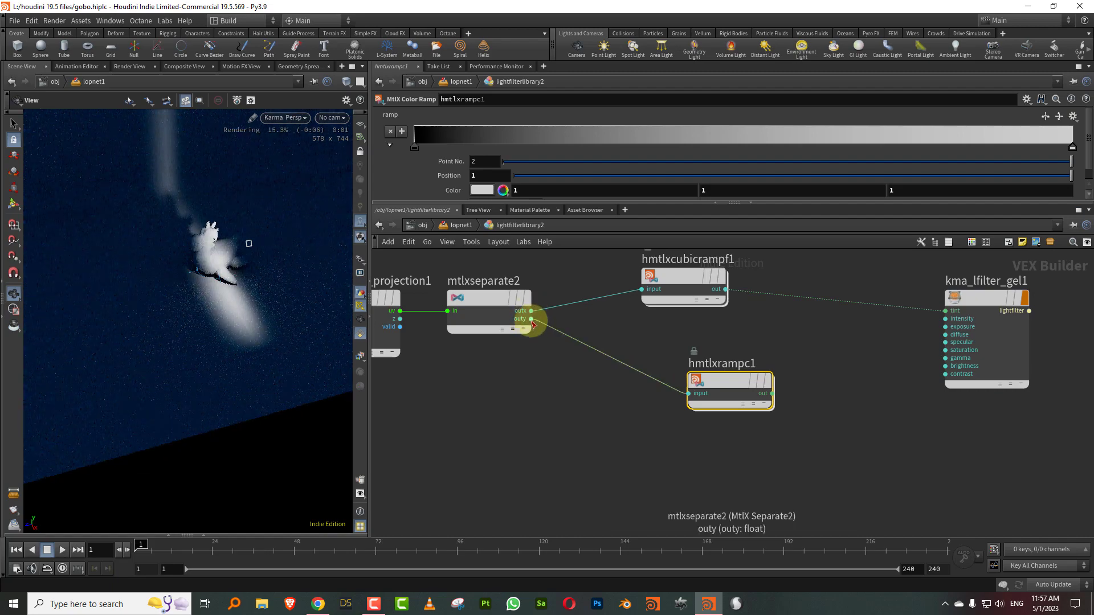
Step: Insert an MtlX Multiply node between the cubic ramp and the gel tint
middle_drag(887, 340, 791, 371)
key(Tab)
text(mul)
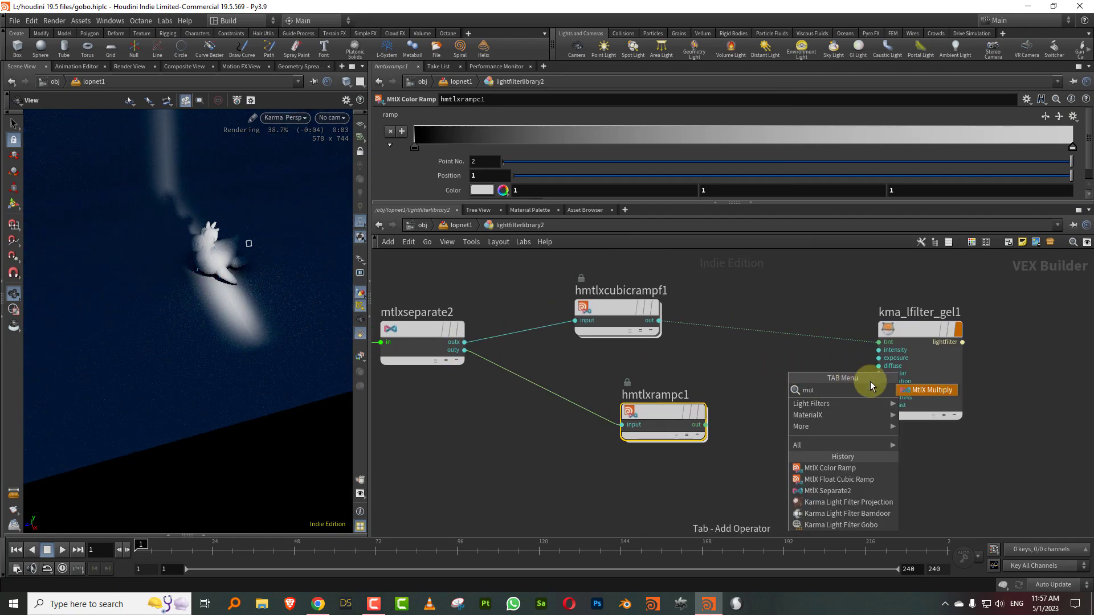
click(923, 389)
click(792, 345)
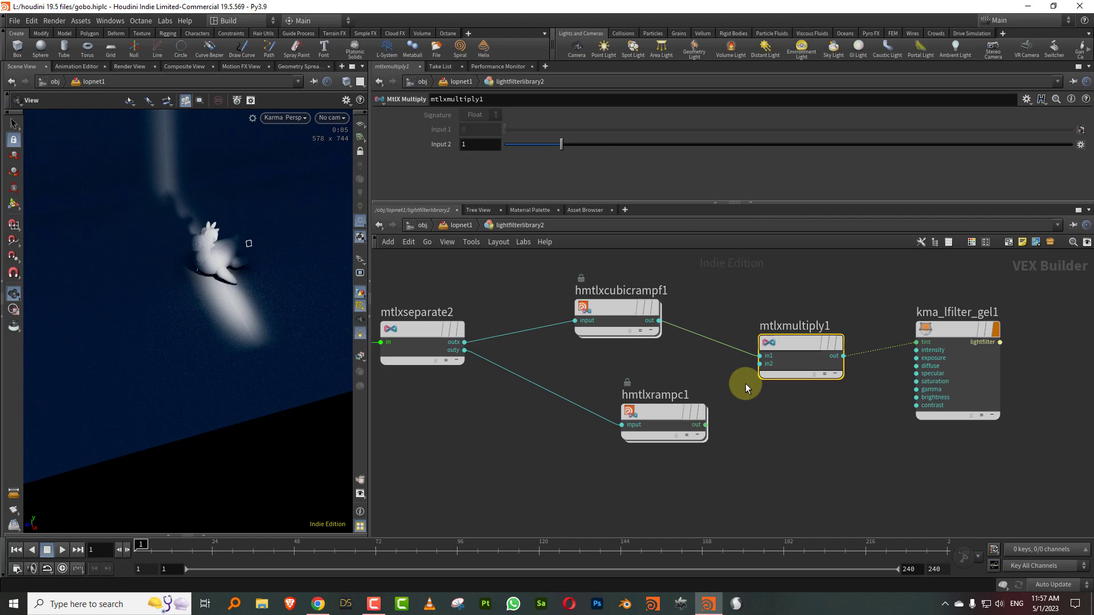
Step: Wire hmtlxrampc1 and hmtlxcubicrampf1 into mtlxmultiply1's two inputs
click(706, 425)
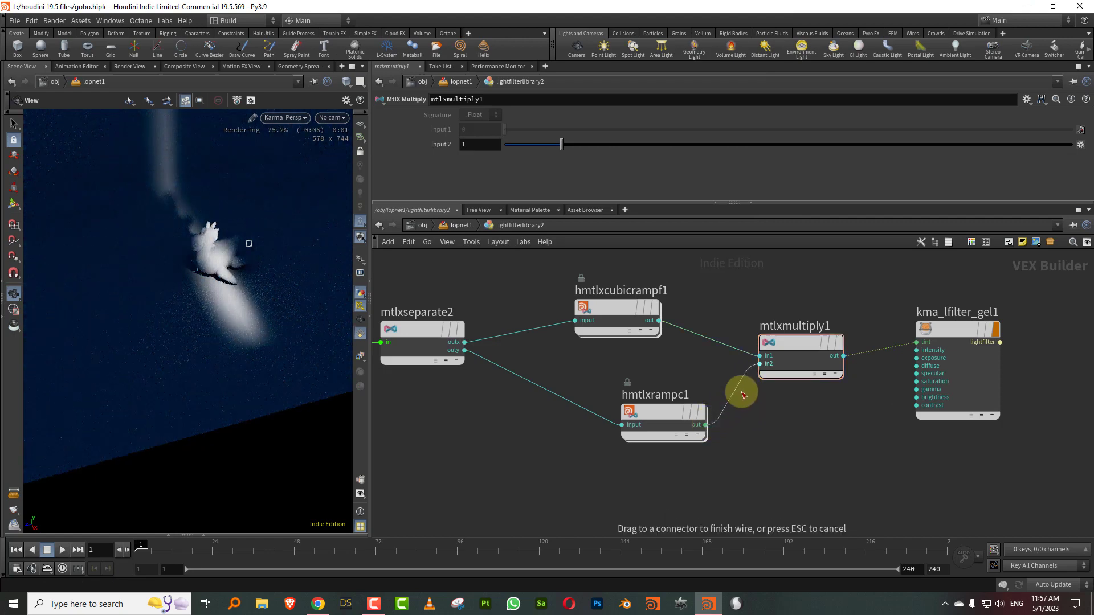
click(760, 364)
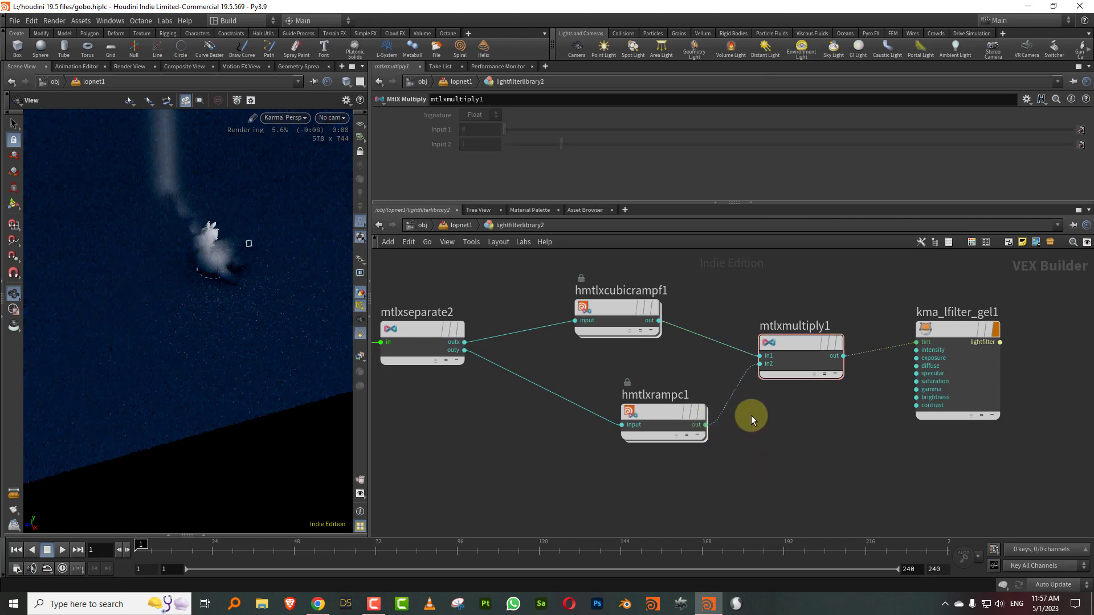
key(ctrl+z)
click(705, 425)
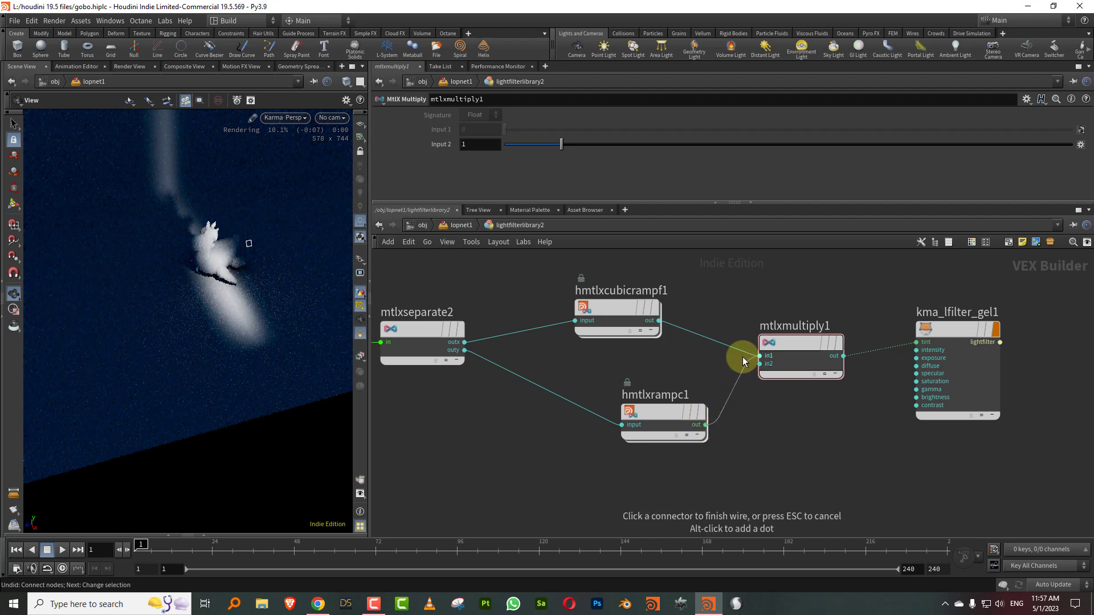
click(741, 353)
click(661, 322)
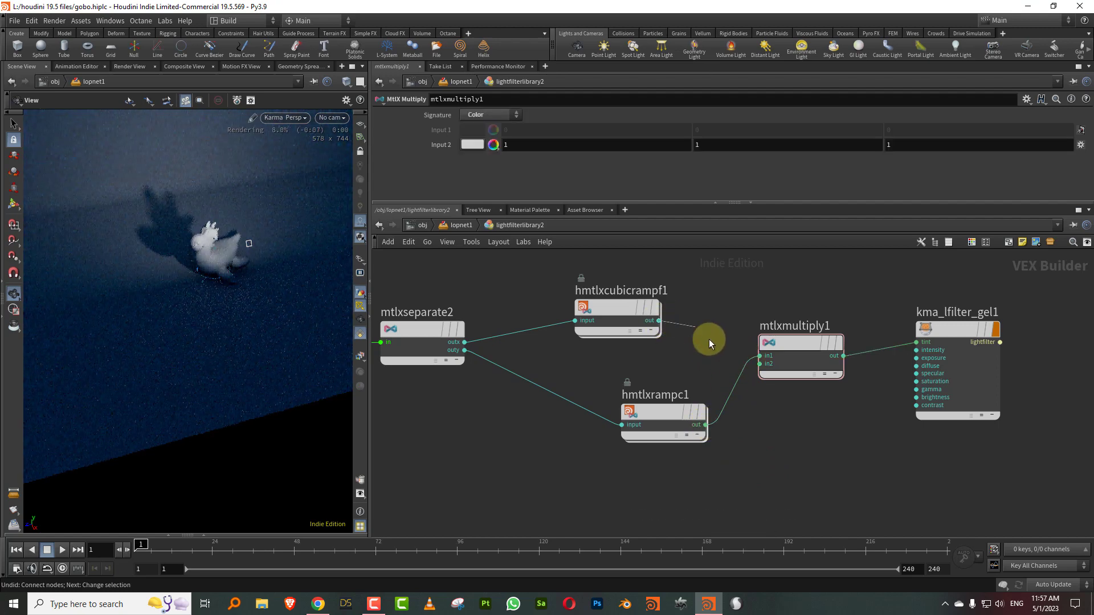
click(744, 369)
click(684, 412)
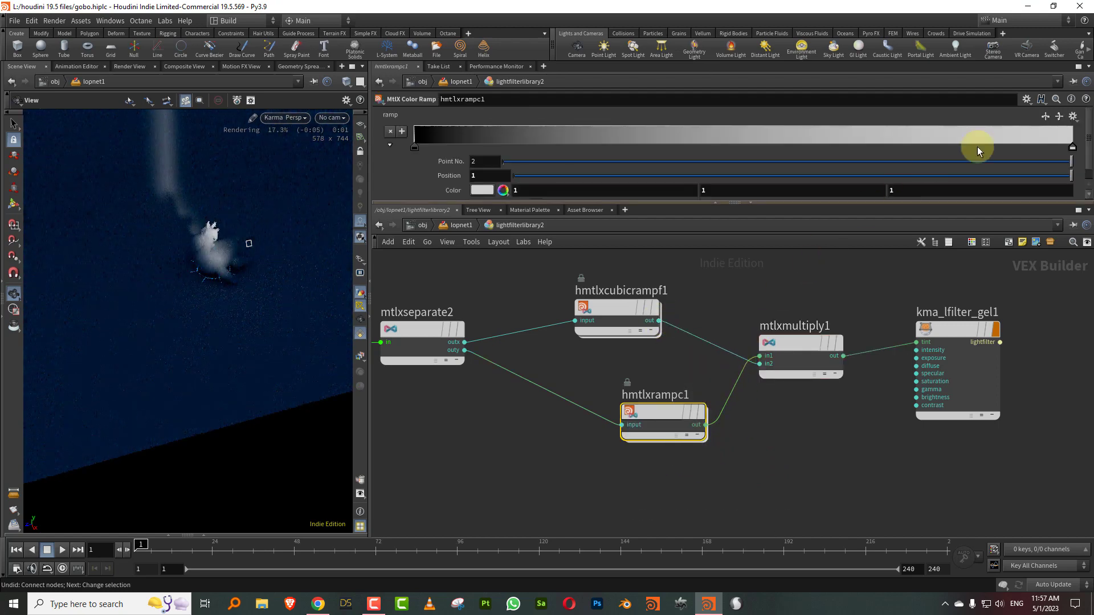
Step: Try the Magma and Twilight Shifted presets, settling on Black to Orange
click(1073, 117)
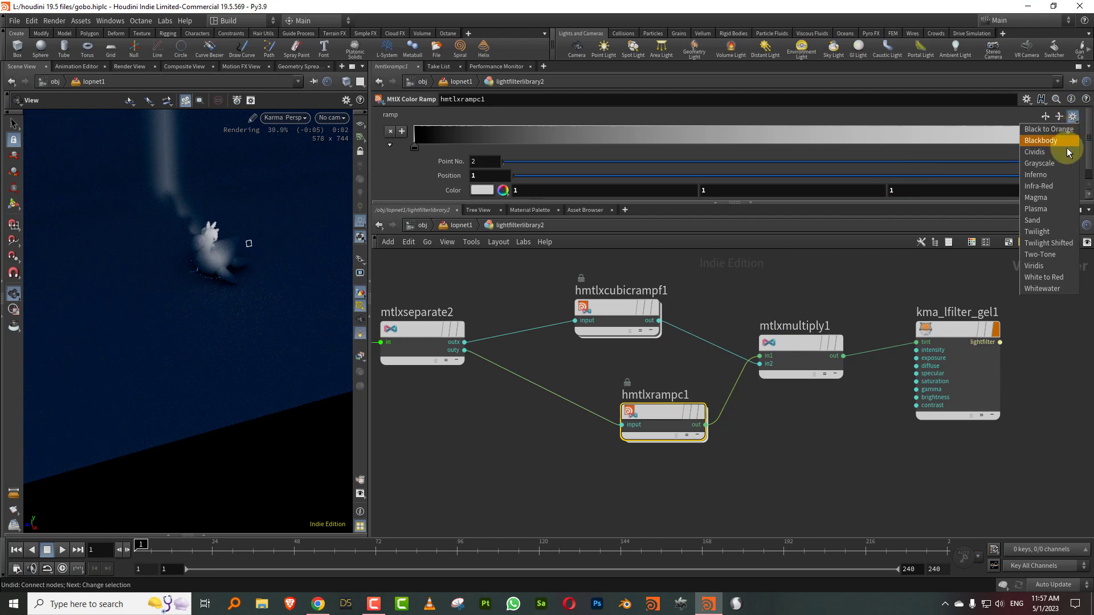
click(1054, 198)
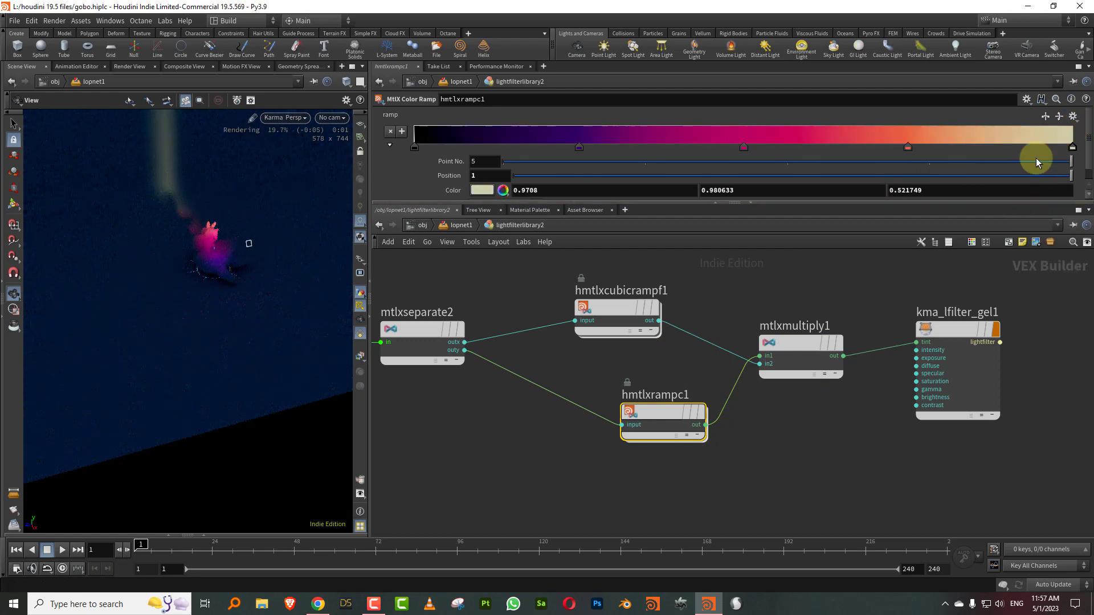
click(1073, 116)
click(1048, 244)
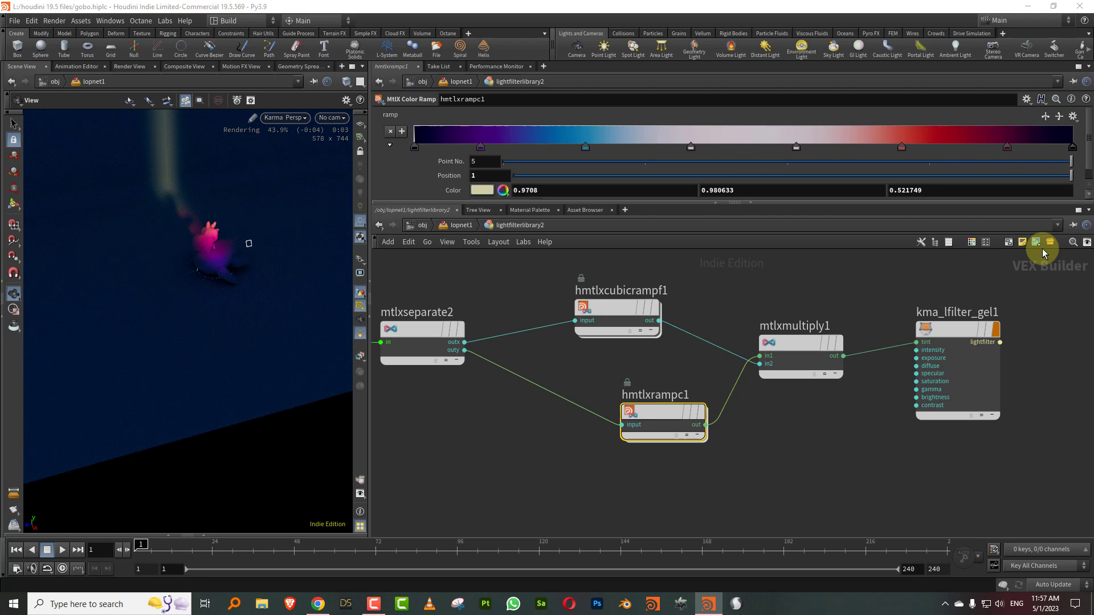
click(1073, 118)
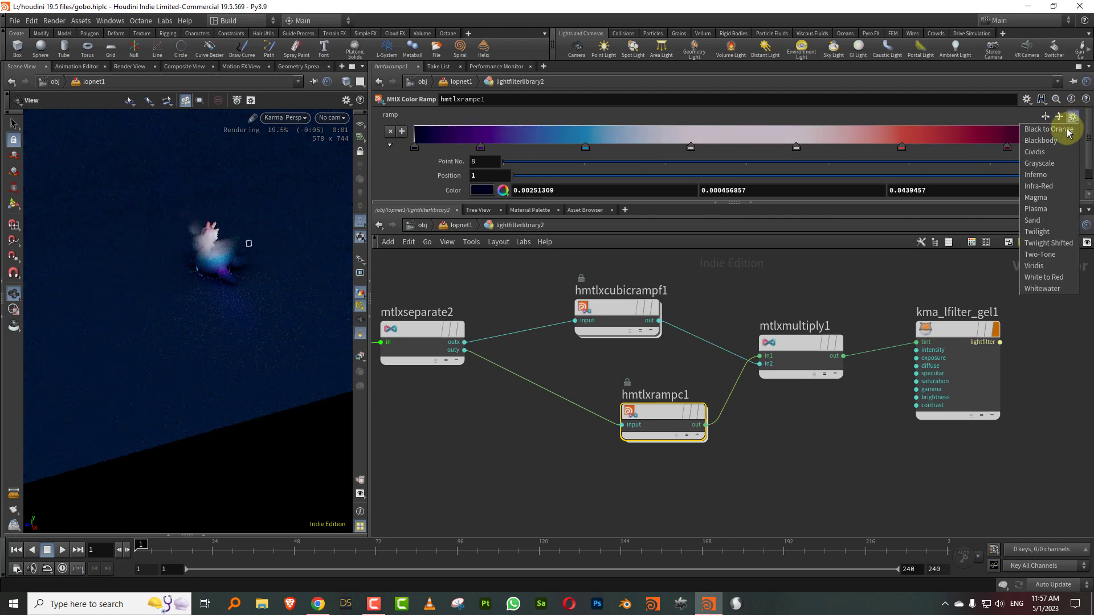
click(1065, 117)
click(1048, 129)
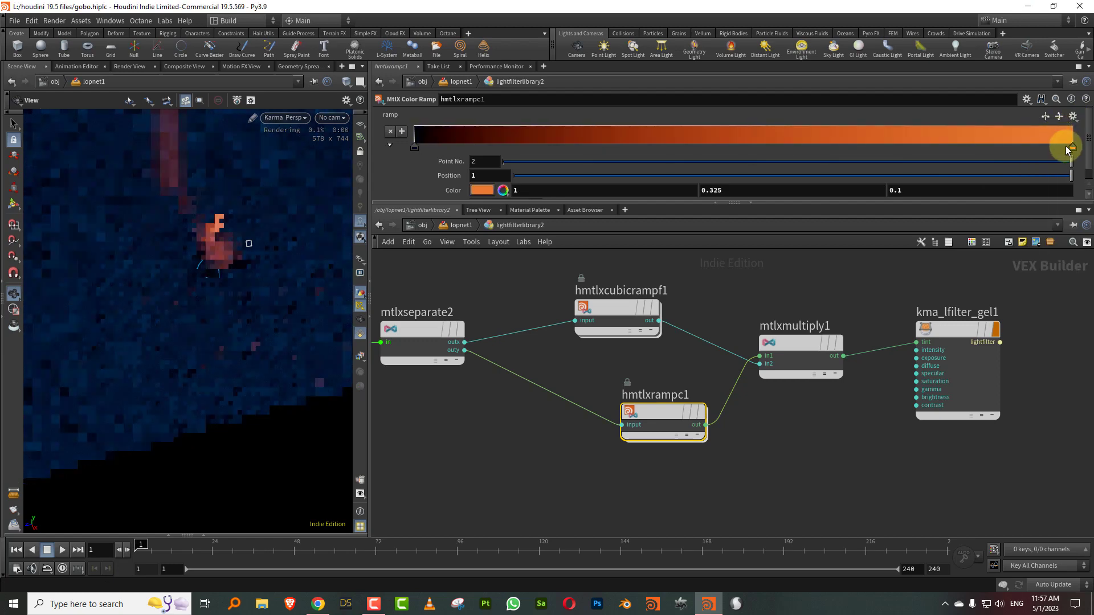
Step: Turn the ramp's first key cyan and shift the end key's hue to pink (342)
click(416, 147)
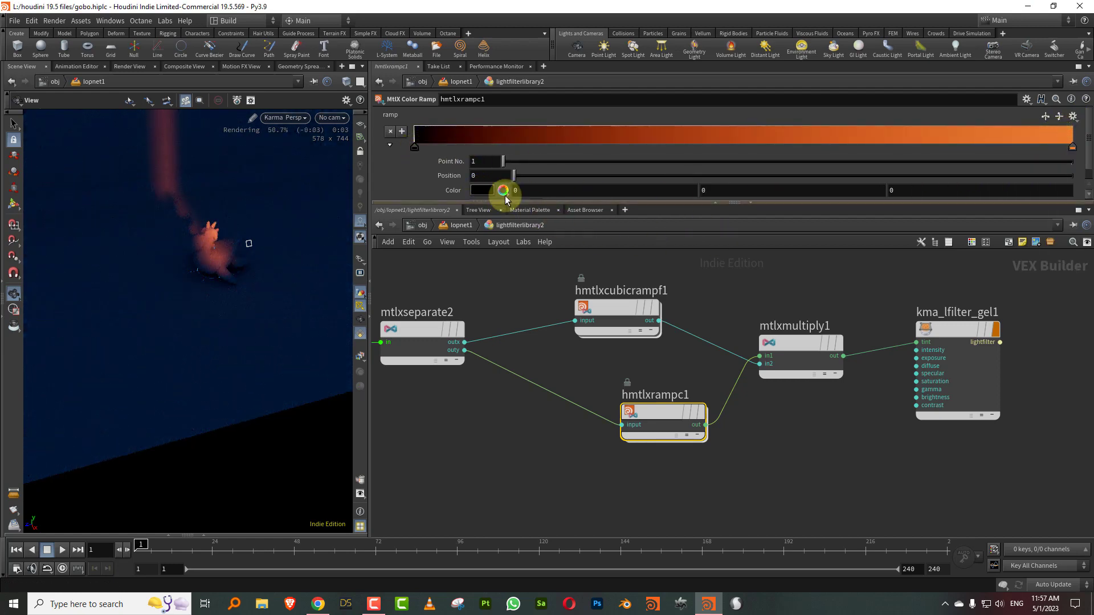
click(504, 193)
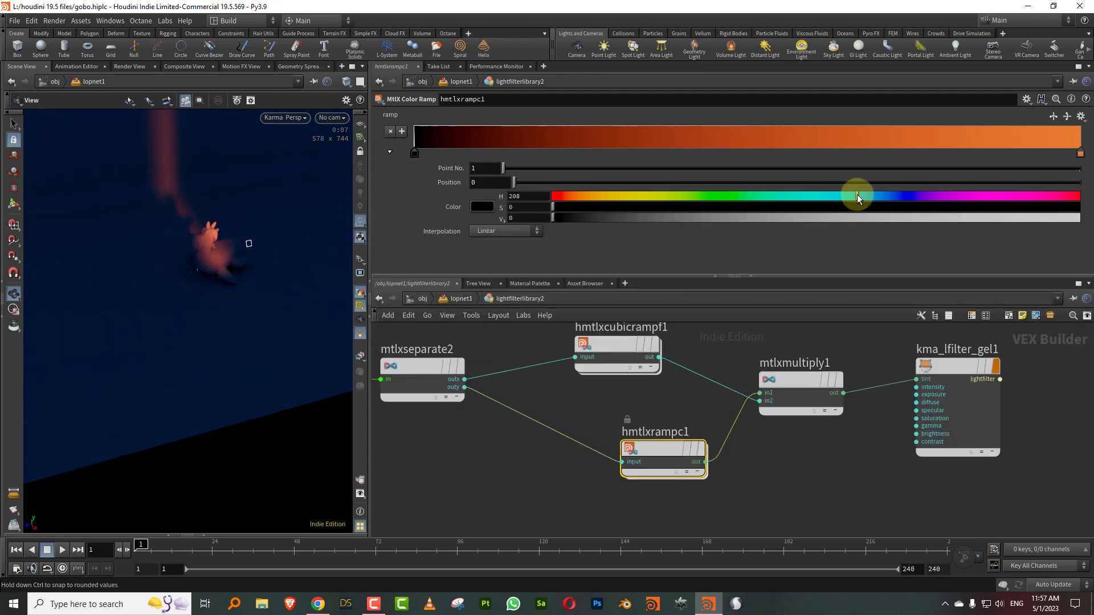
drag(863, 206, 945, 207)
drag(1018, 218, 1091, 220)
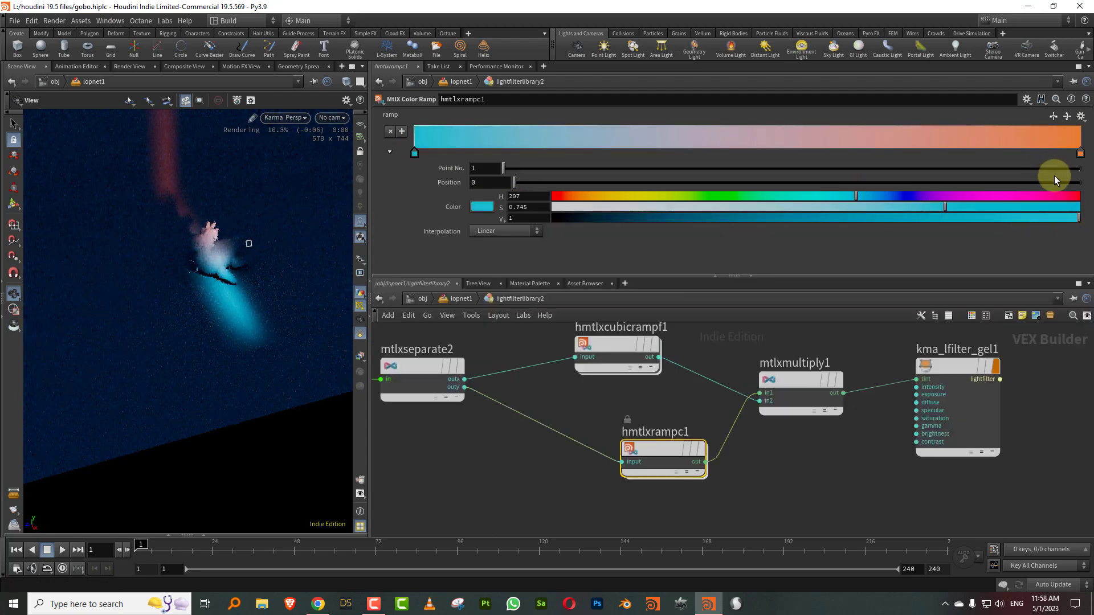
click(1080, 153)
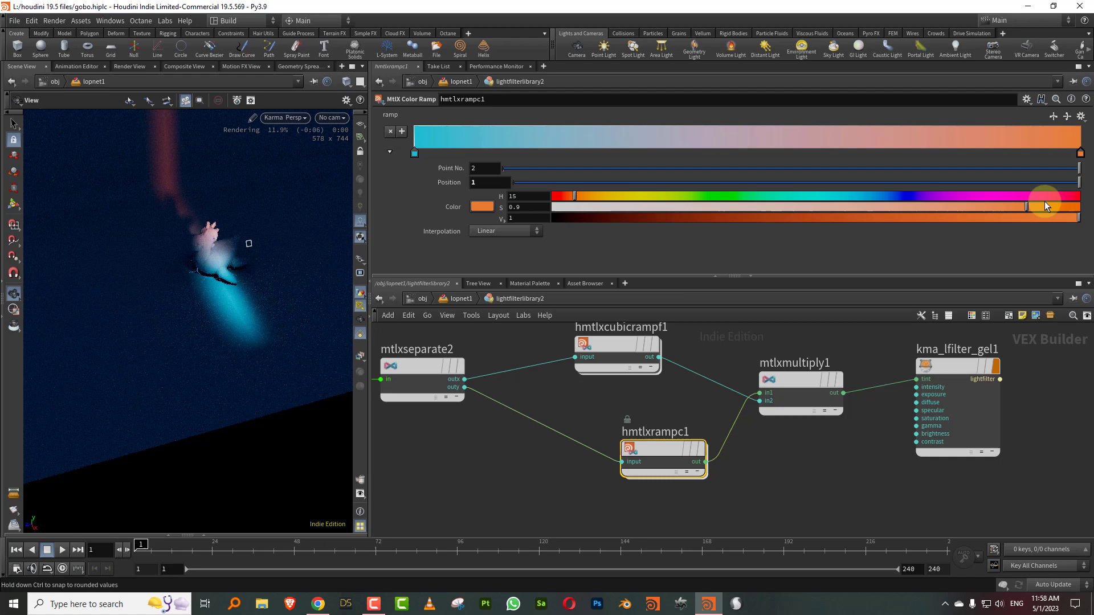
click(1053, 196)
drag(593, 278, 570, 211)
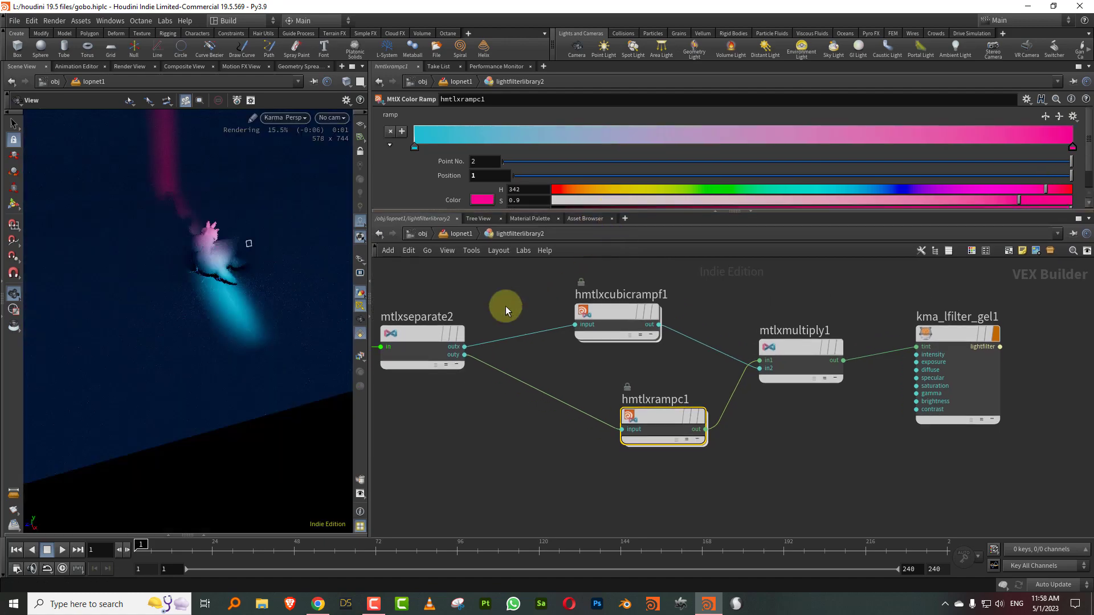
drag(240, 250, 255, 263)
scroll(239, 266, down, 2)
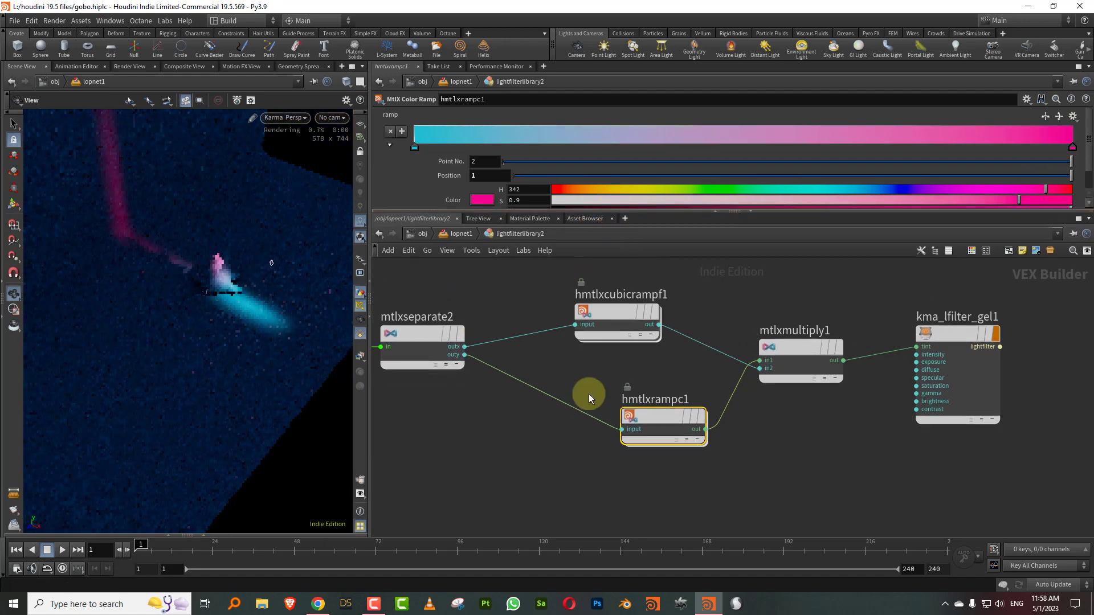
drag(651, 420, 637, 415)
scroll(681, 399, down, 1)
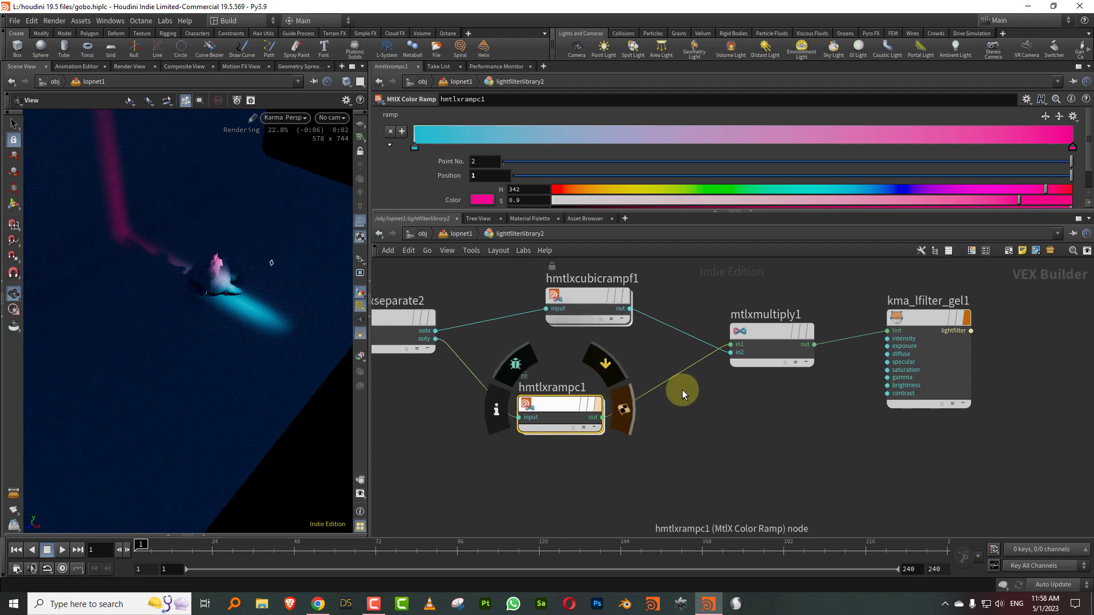
scroll(655, 409, down, 4)
Step: Insert an MtlX Color Correct node between the color ramp and multiply
drag(605, 461, 617, 385)
scroll(626, 383, up, 3)
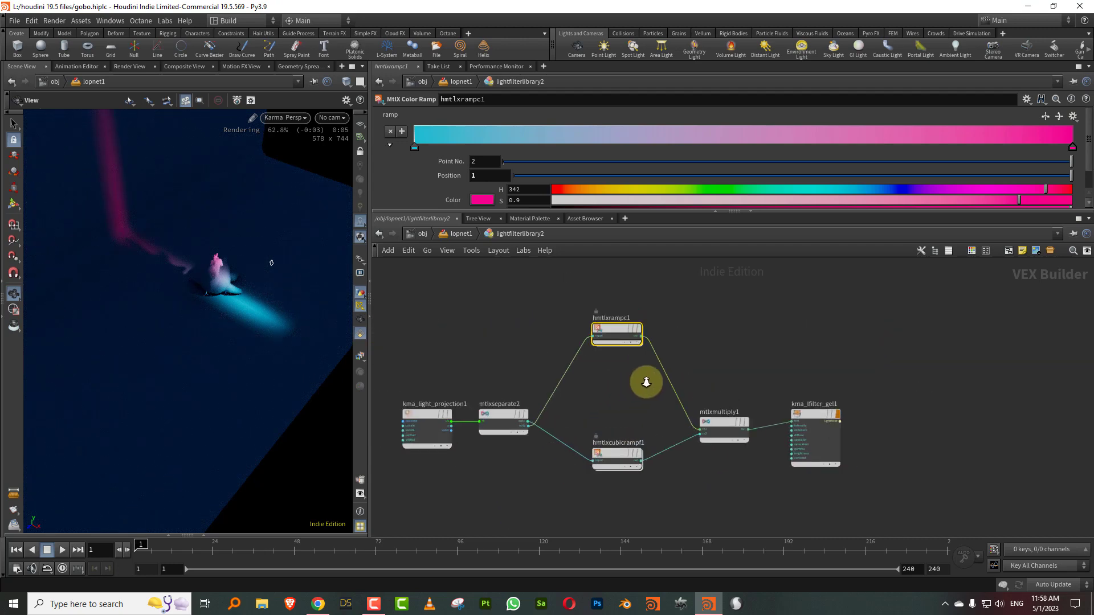
key(Tab)
text(colo)
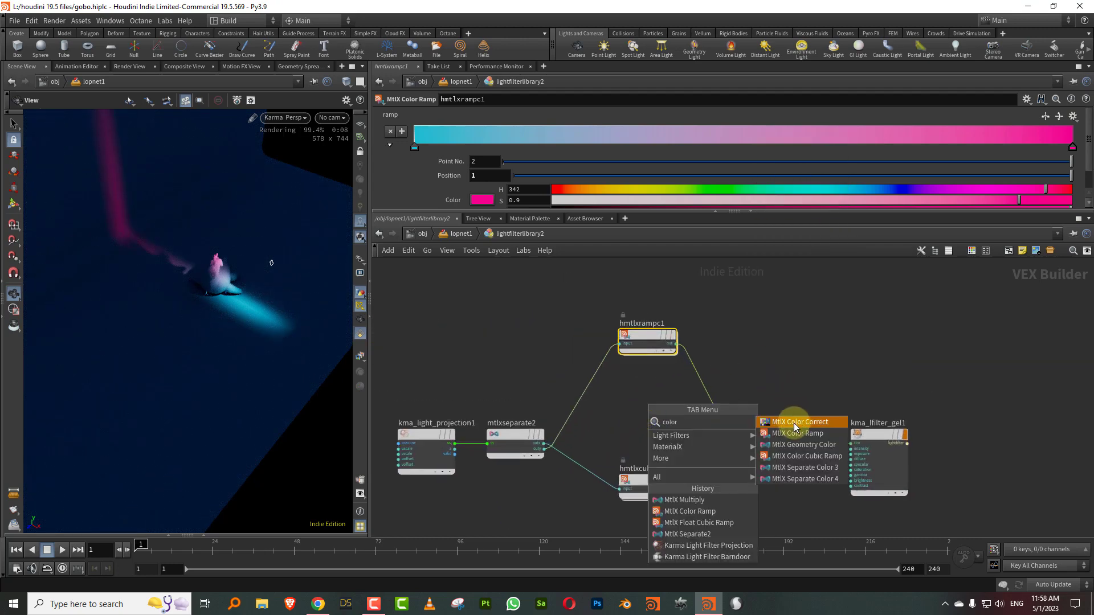
click(794, 423)
click(700, 375)
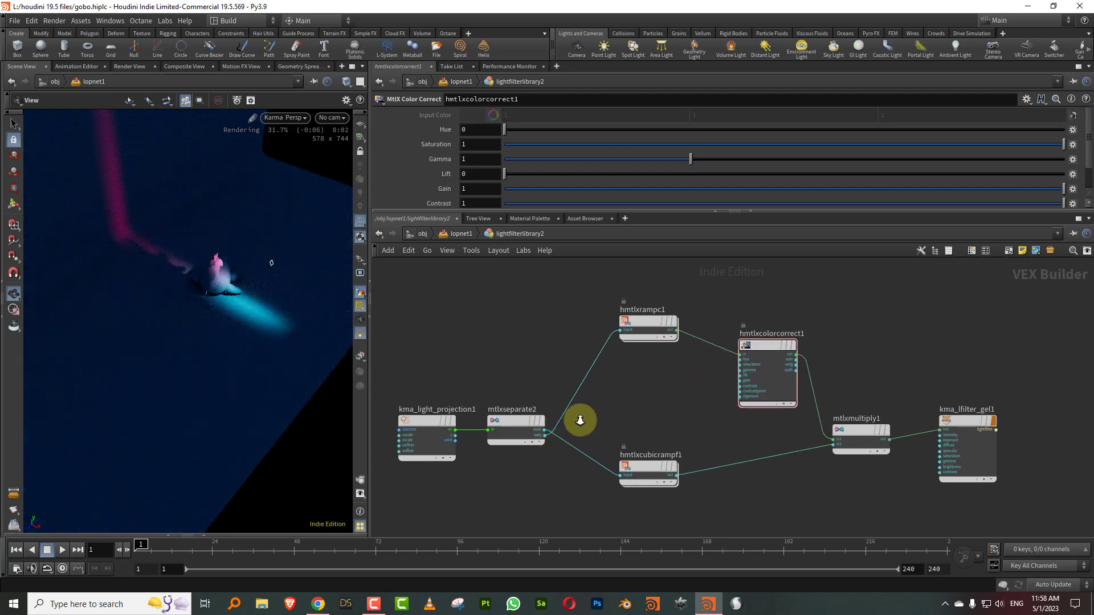
Step: Add an MtlX Remap from outy driving the color correct's hue, with Inhigh 1.02
scroll(579, 420, up, 3)
key(Tab)
text(rem)
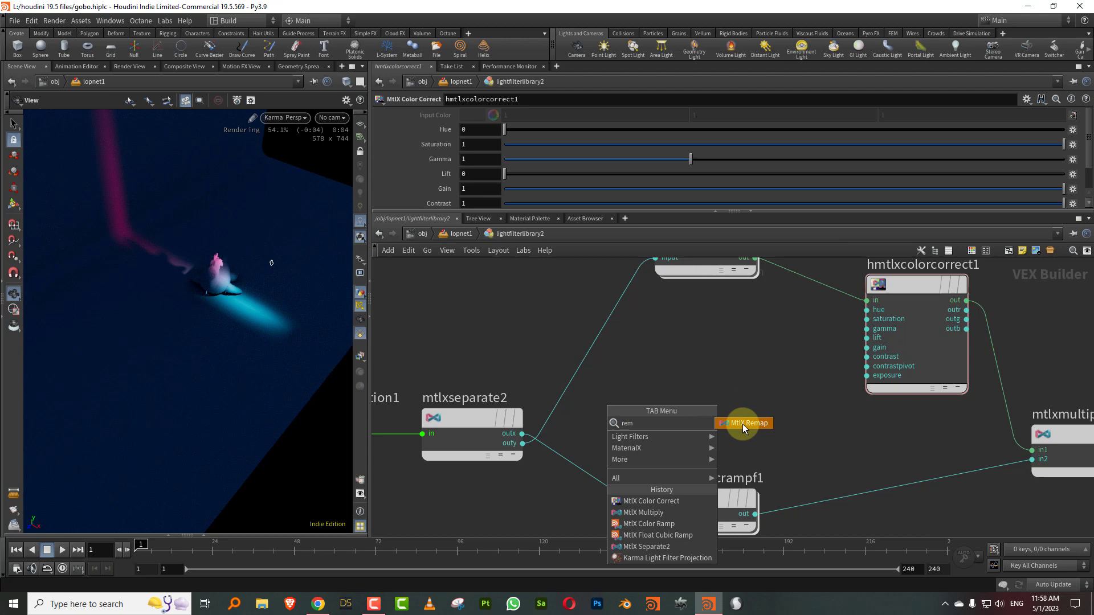
click(743, 424)
click(706, 392)
middle_drag(791, 317, 700, 348)
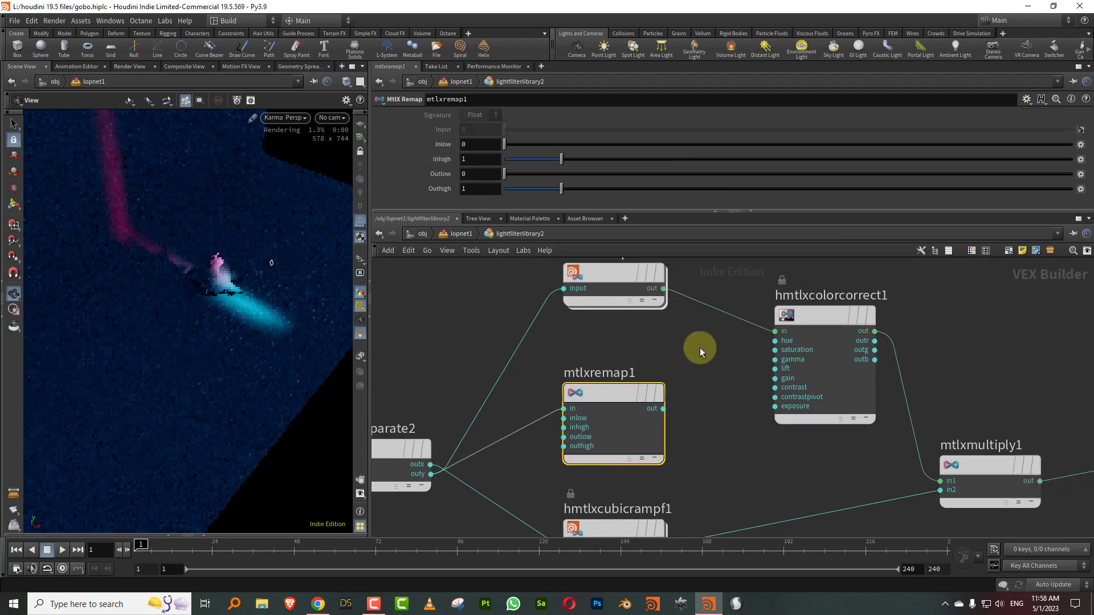
click(663, 409)
click(773, 341)
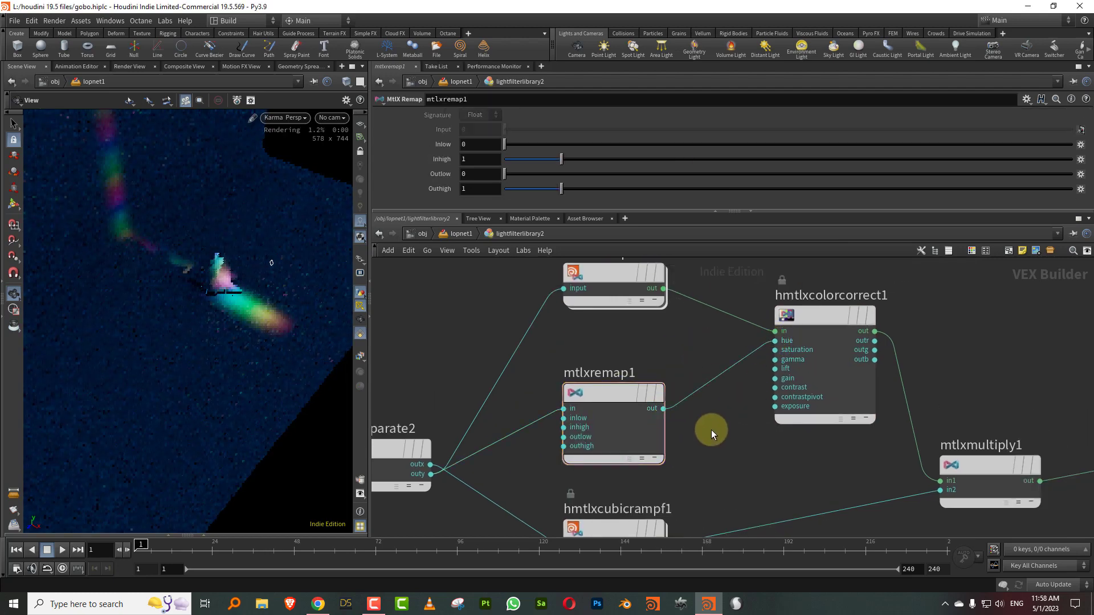
click(622, 463)
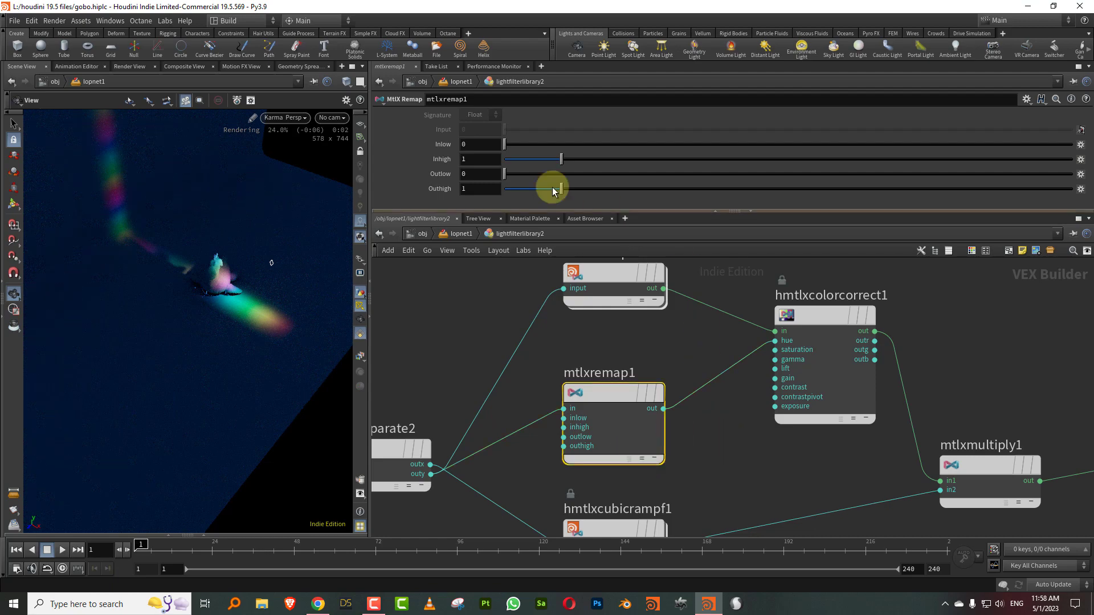
mouse_move(549, 158)
mouse_down()
mouse_move(529, 143)
mouse_move(495, 146)
mouse_move(574, 159)
mouse_move(563, 158)
mouse_up()
Step: Set kma_light_projection1's V Offset to 0.06 and adjust its V Scale and U Scale
middle_drag(525, 328, 732, 313)
scroll(731, 313, down, 2)
click(533, 411)
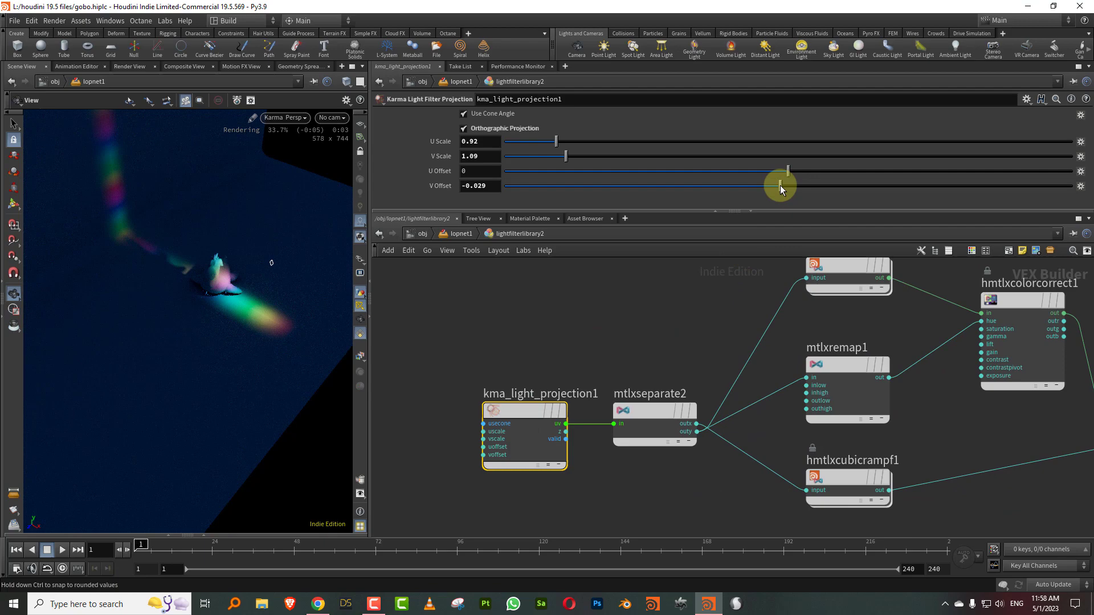
drag(757, 185, 805, 186)
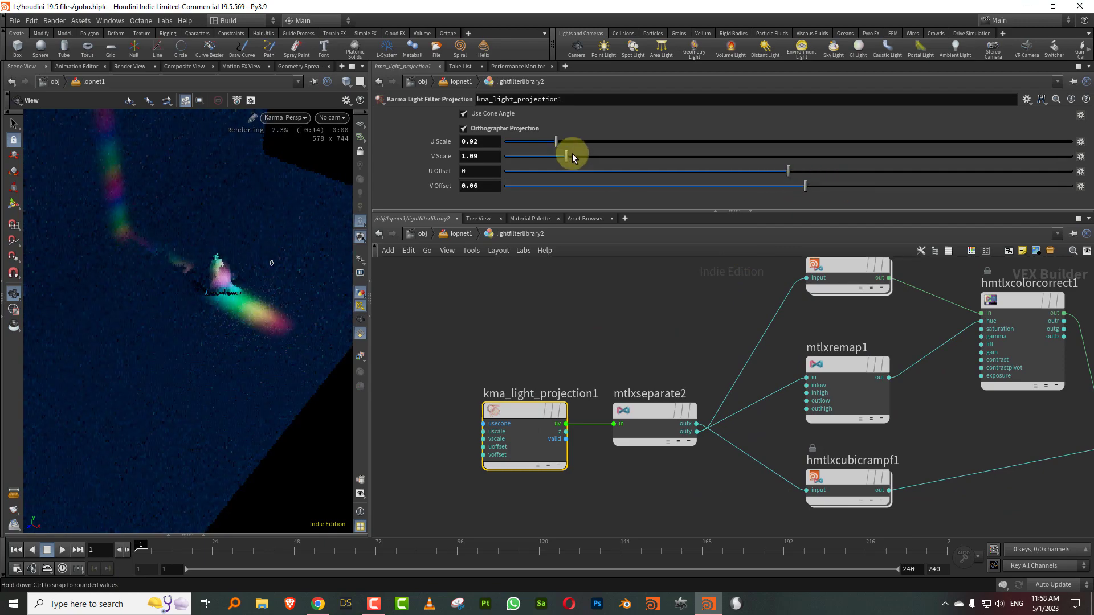
mouse_move(572, 157)
mouse_down()
mouse_move(670, 156)
mouse_move(522, 161)
mouse_move(672, 159)
mouse_move(556, 156)
mouse_move(558, 142)
mouse_move(615, 145)
mouse_move(570, 144)
mouse_up()
middle_drag(802, 404, 788, 289)
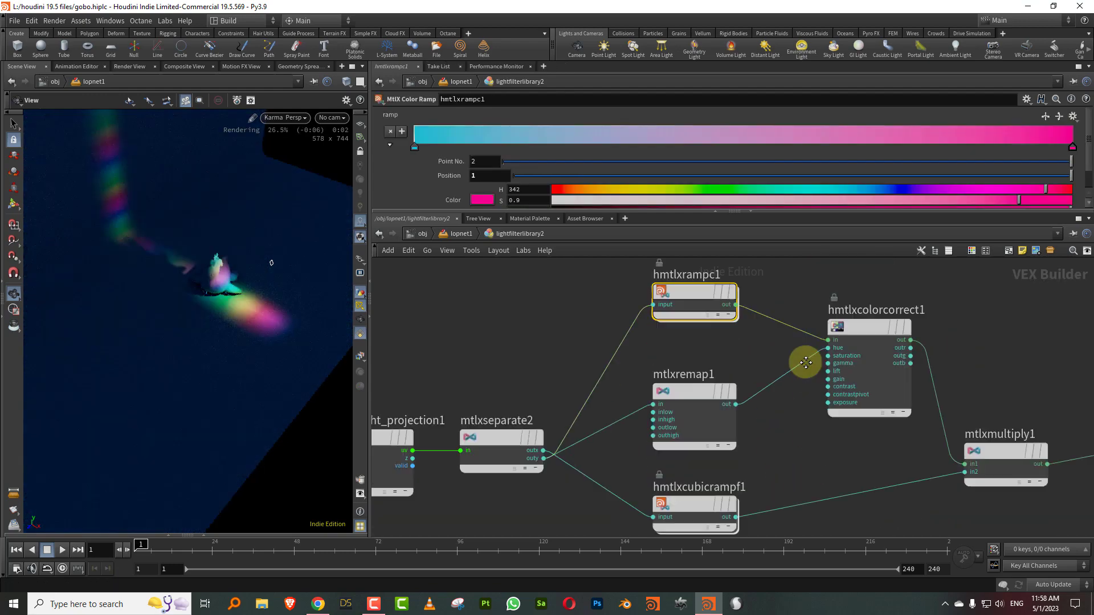
Step: Move hmtlxcubicrampf1's third ramp point left and fourth point right
click(703, 432)
drag(730, 145, 641, 143)
drag(752, 146, 841, 148)
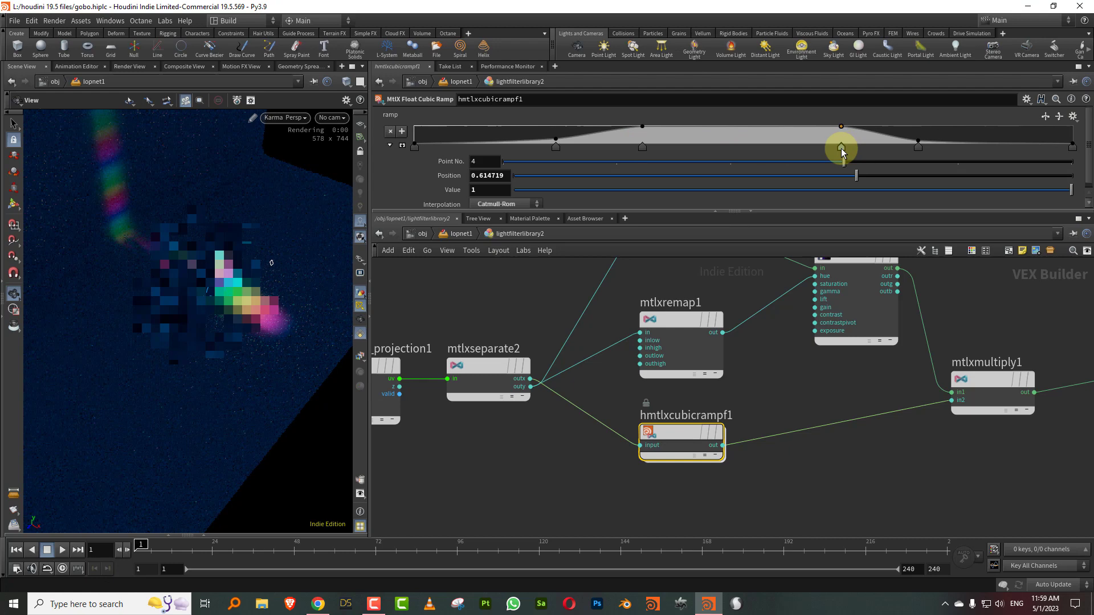
drag(290, 261, 255, 257)
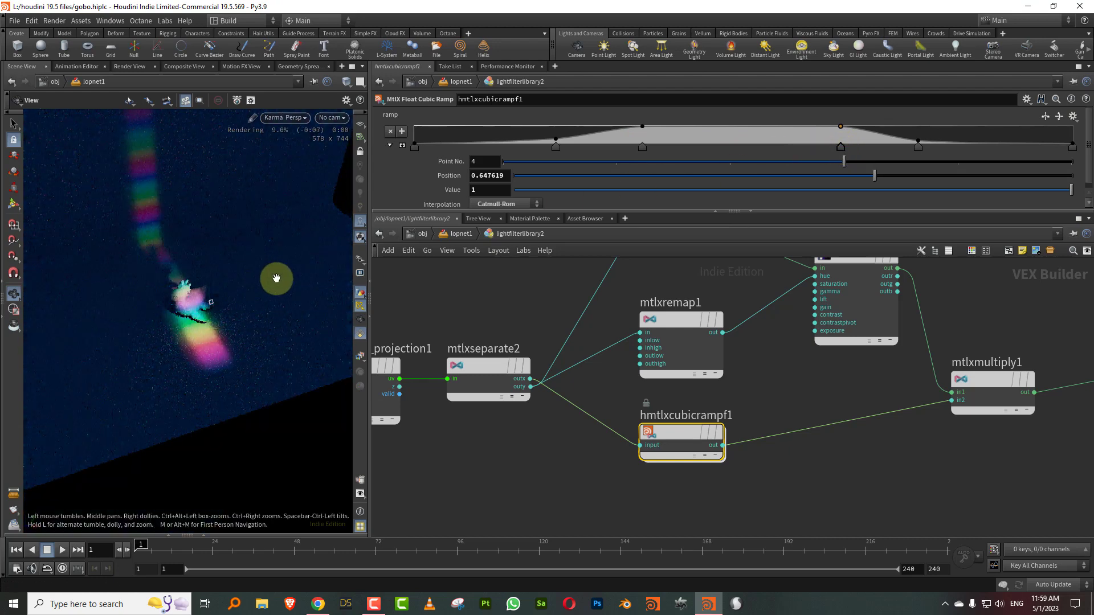
middle_drag(488, 307, 623, 345)
click(472, 439)
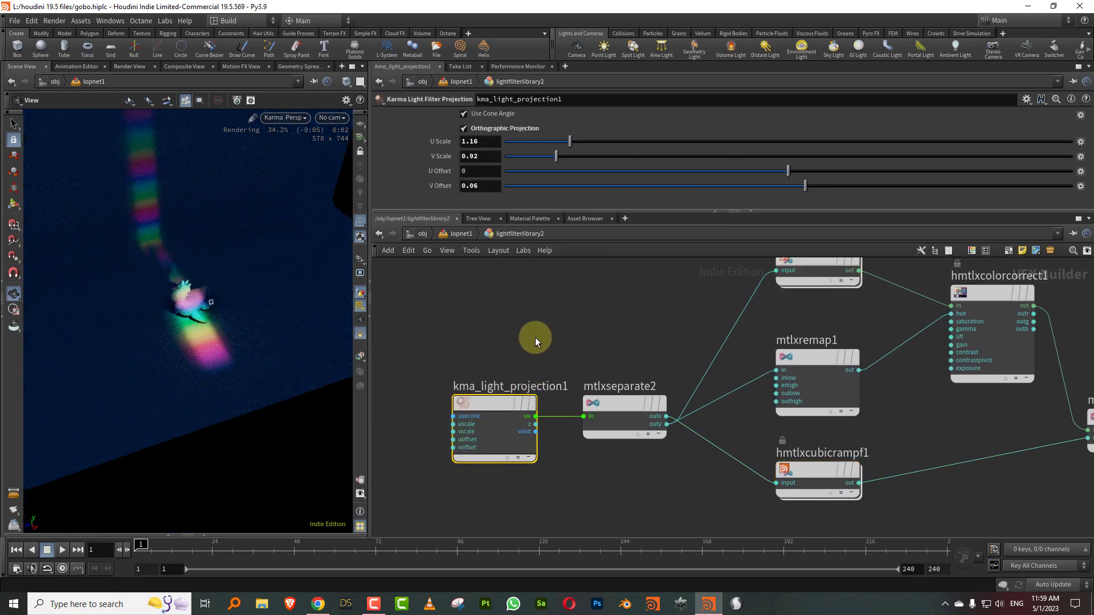